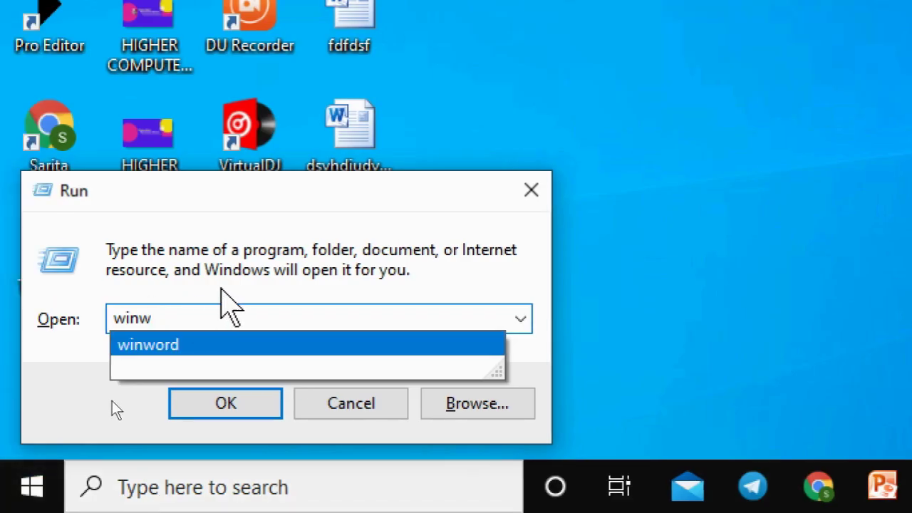
Step: Launch Microsoft Word 2010 by running winword from the Windows Run box
type("or")
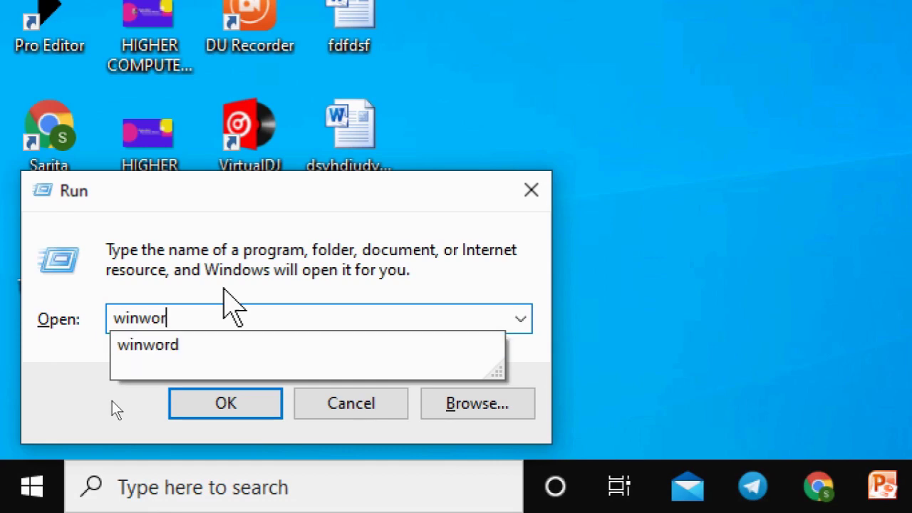
type("d")
key("Return")
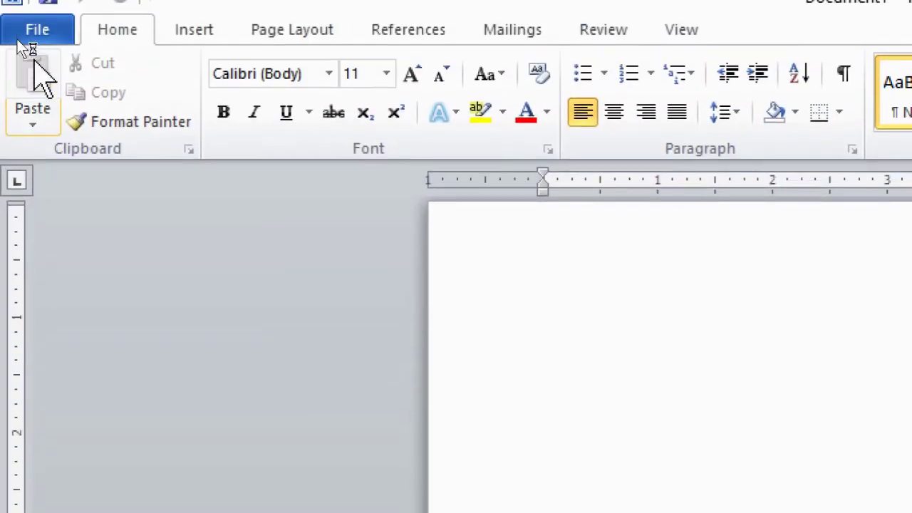
Step: Open the recent document 'Excel Part-4 (From 138 Pages) Again' from the File menu
left_click(20, 26)
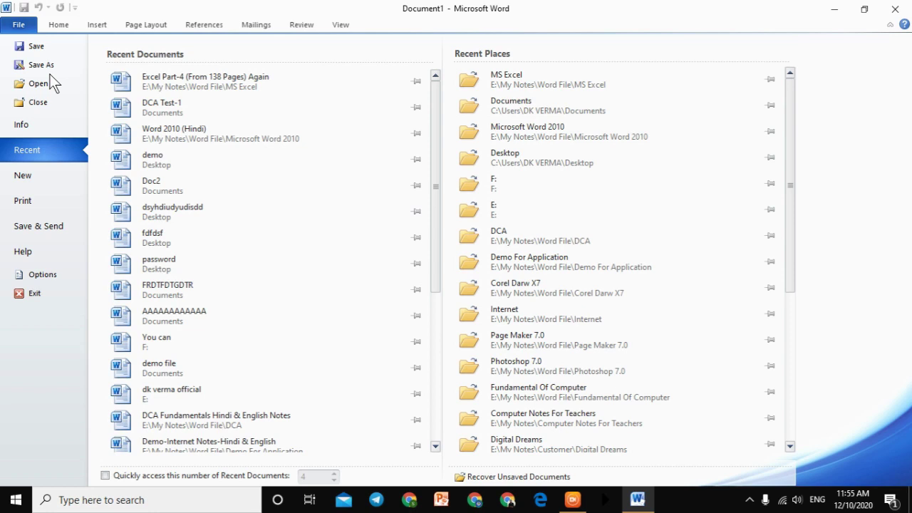
left_click(196, 89)
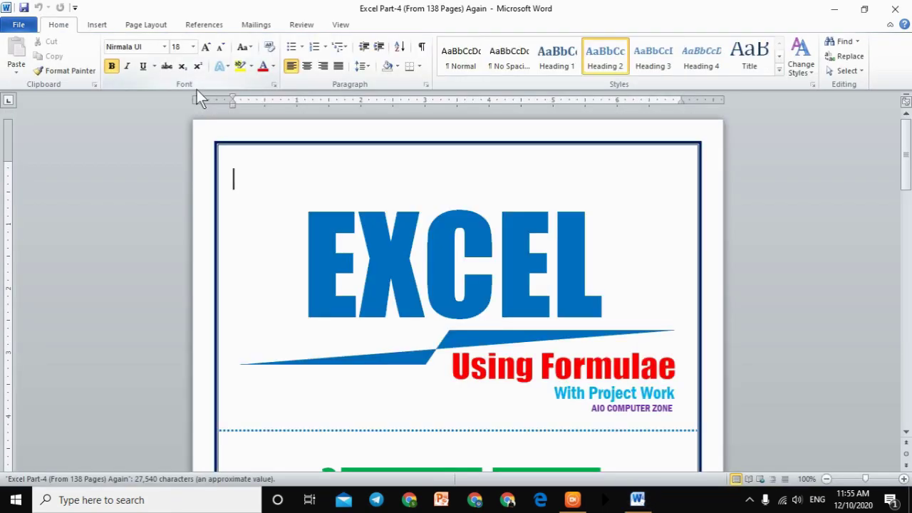
Step: Scroll through the Hindi lesson pages, then view the document's Info page (47.7MB, 48 pages)
scroll(462, 203, "down", 10)
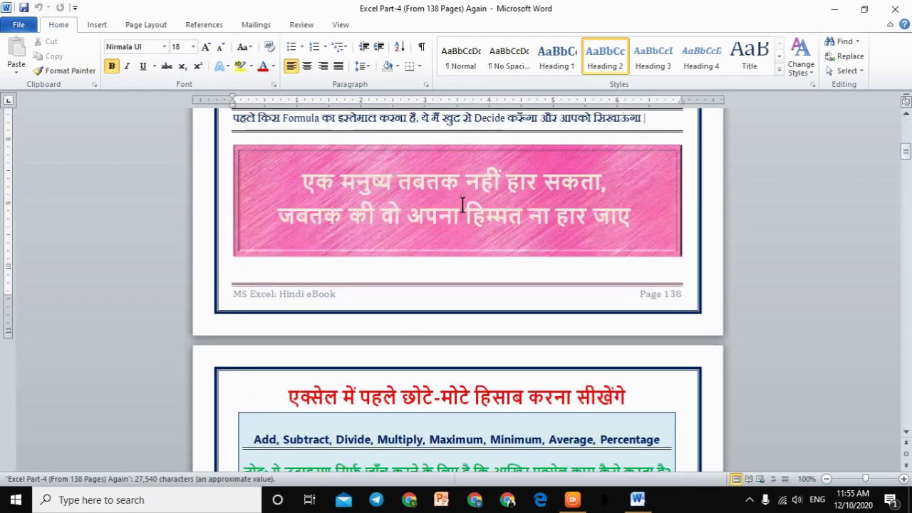
scroll(463, 238, "down", 15)
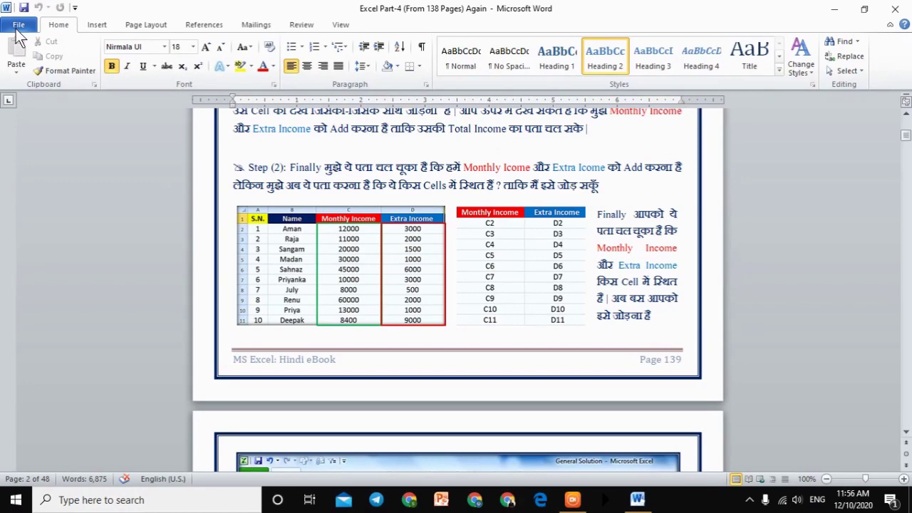
left_click(32, 54)
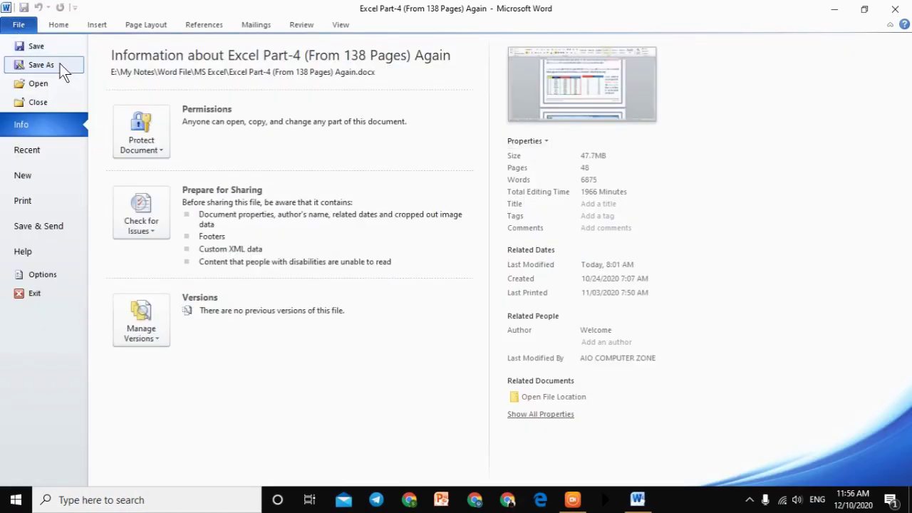
Step: Save a copy of the document to the Desktop named 'Demo Classes'
key("Escape")
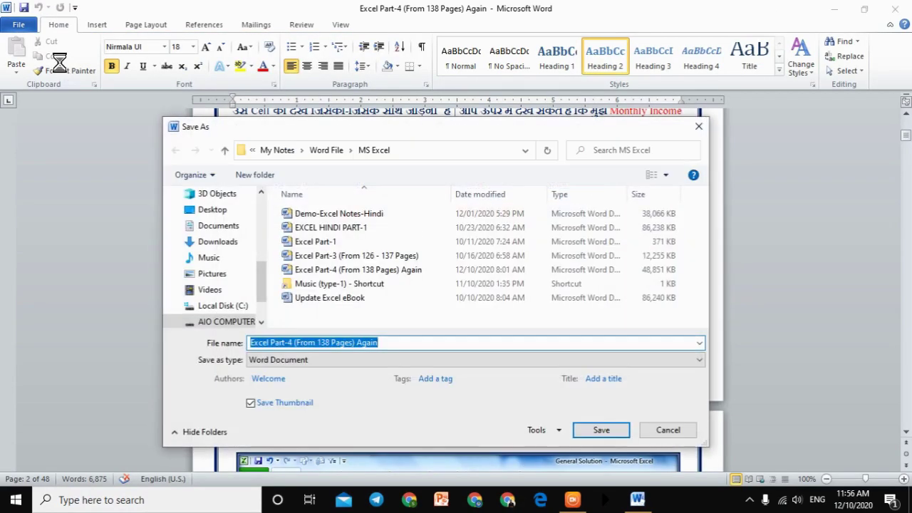
type("Demo")
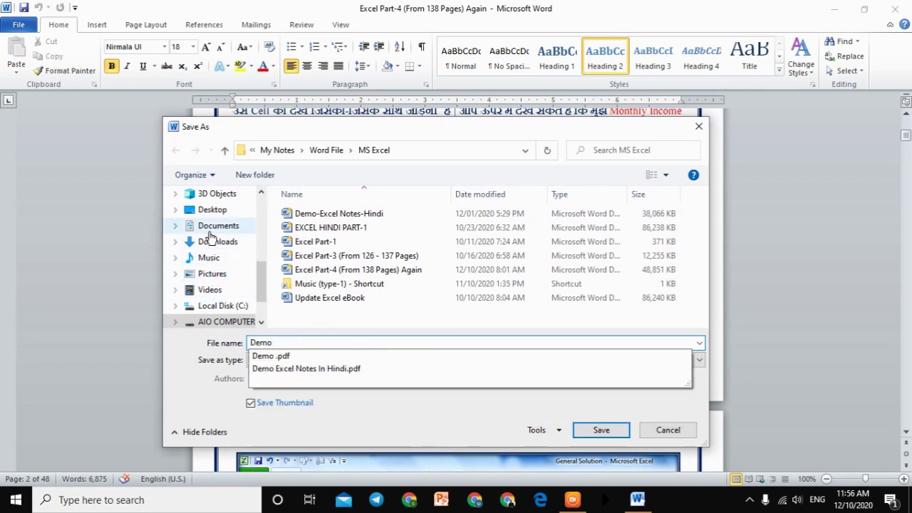
left_click(213, 221)
left_click(212, 210)
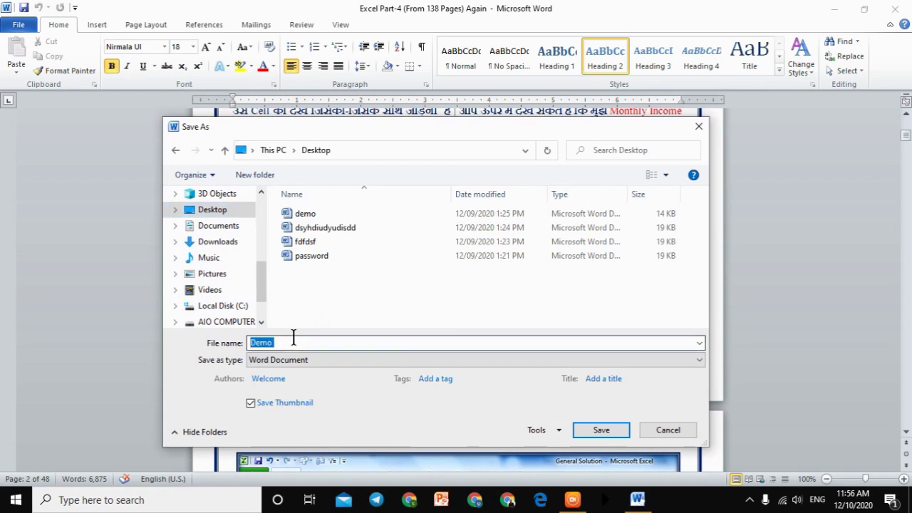
left_click(292, 339)
type("Classes")
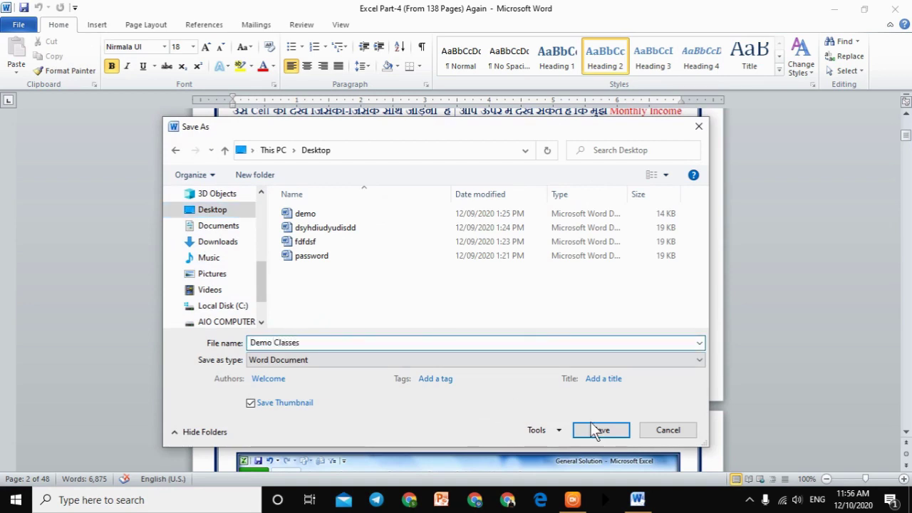
left_click(611, 431)
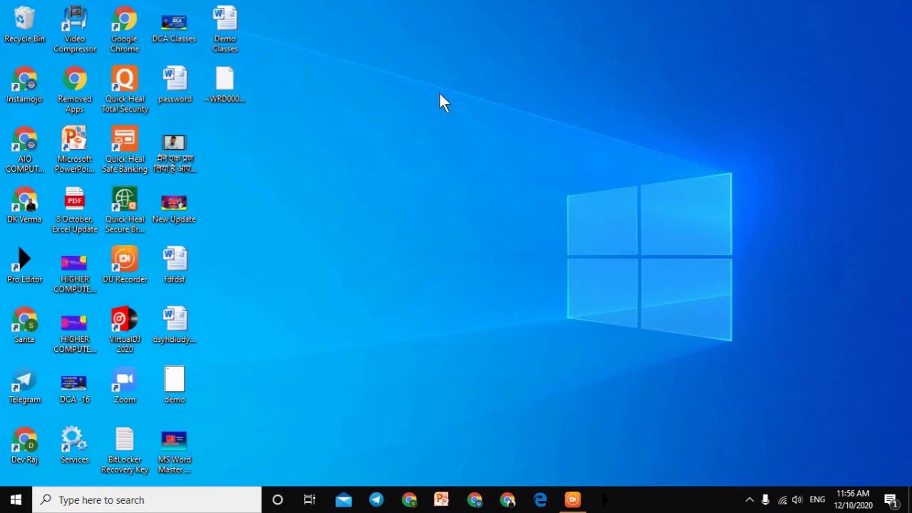
Step: Refresh the desktop to show Demo Classes, then relaunch Word with a blank document
left_click_drag(230, 29, 542, 102)
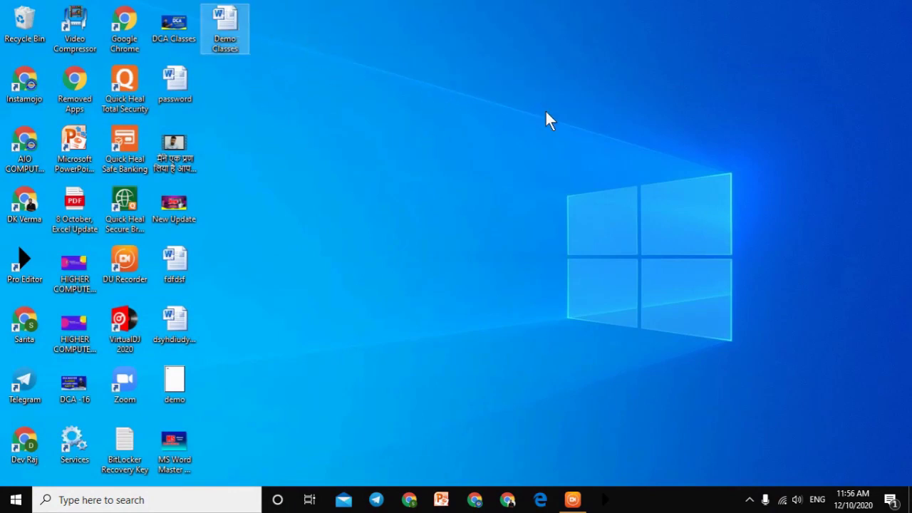
right_click(447, 115)
left_click(498, 156)
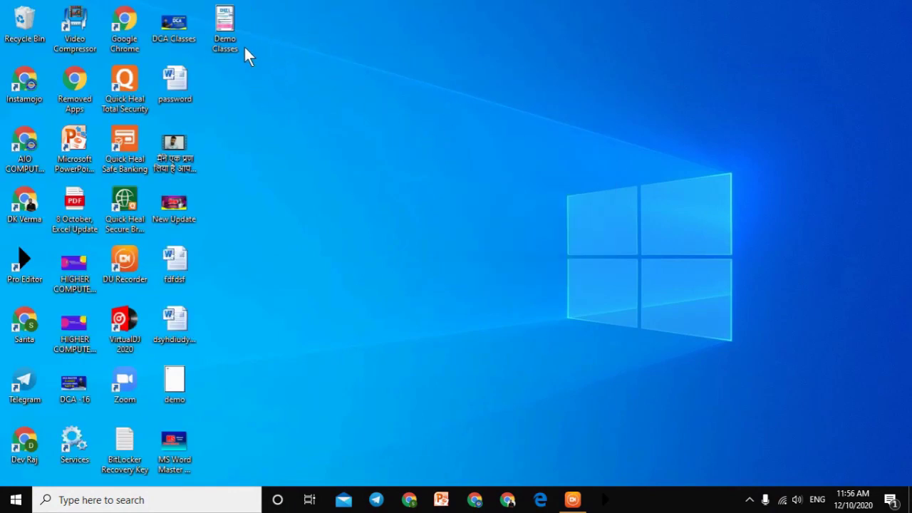
left_click(237, 44)
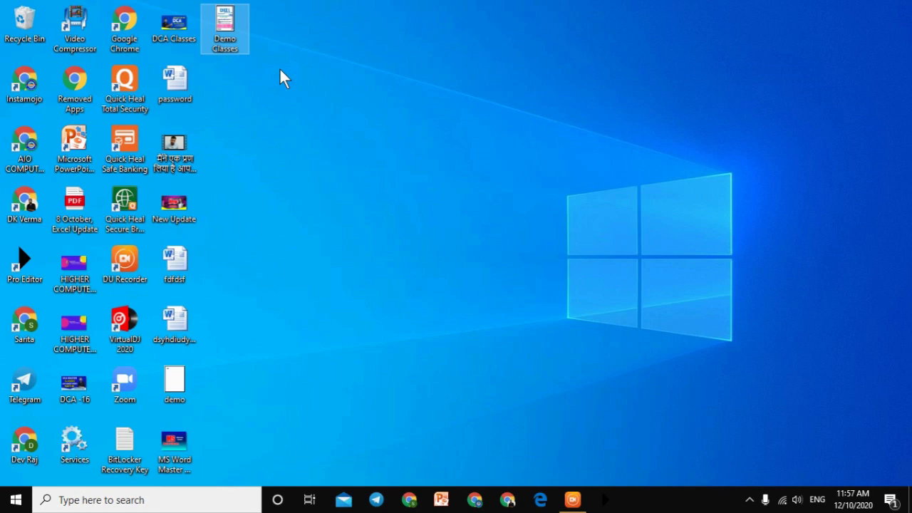
key("super+r")
key("Return")
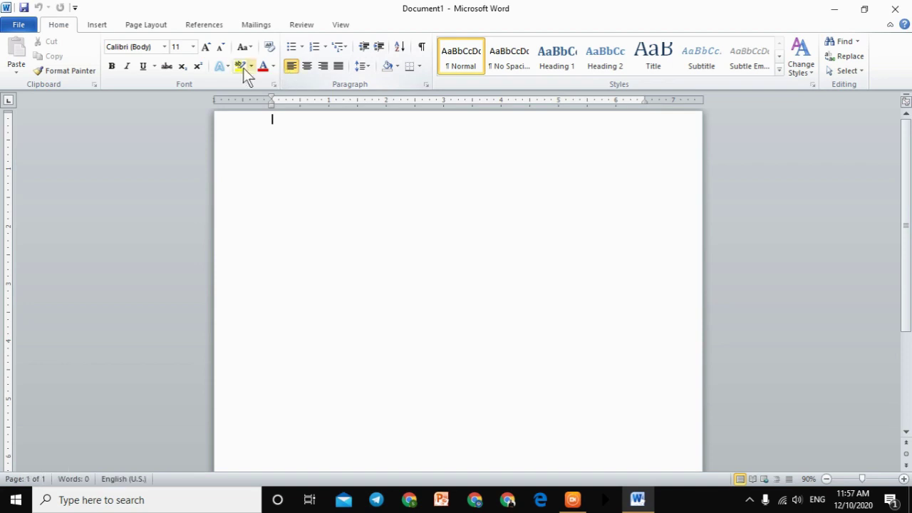
Step: Try opening the recent demo document, then cancel at the read-only prompt
left_click(21, 25)
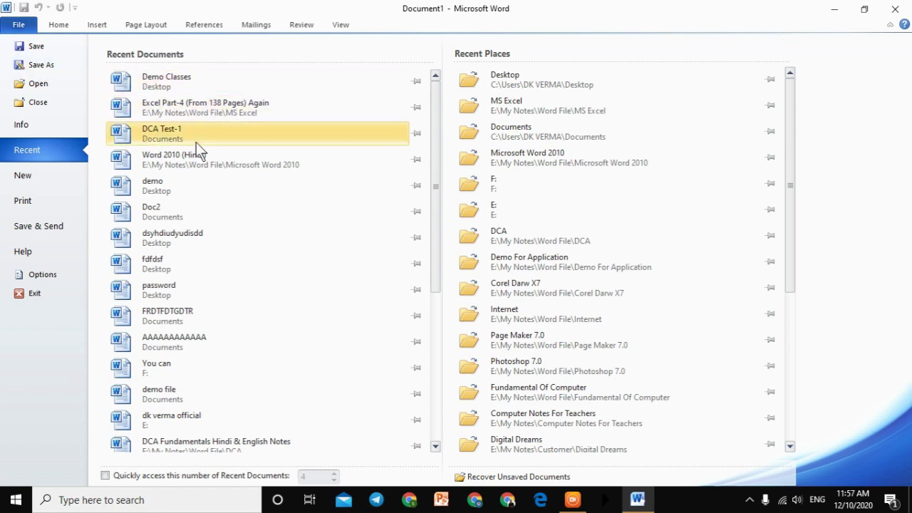
left_click(188, 190)
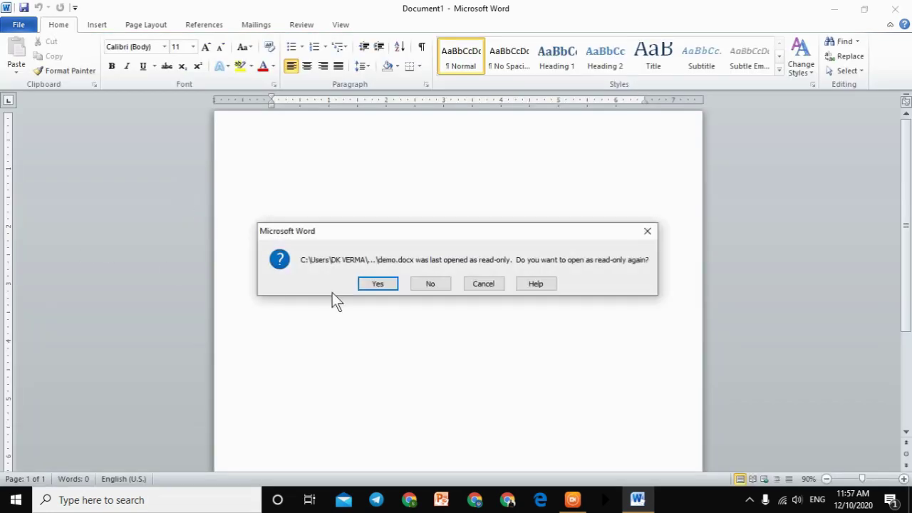
left_click(429, 284)
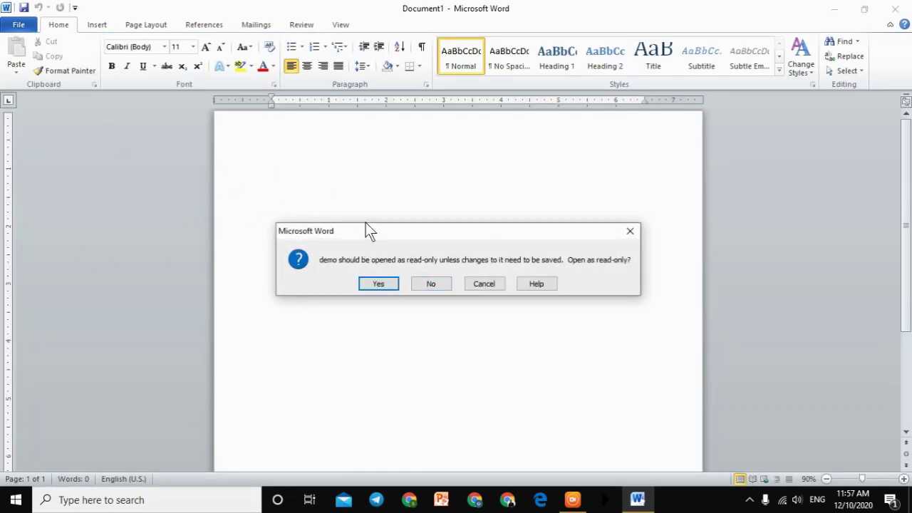
left_click(630, 231)
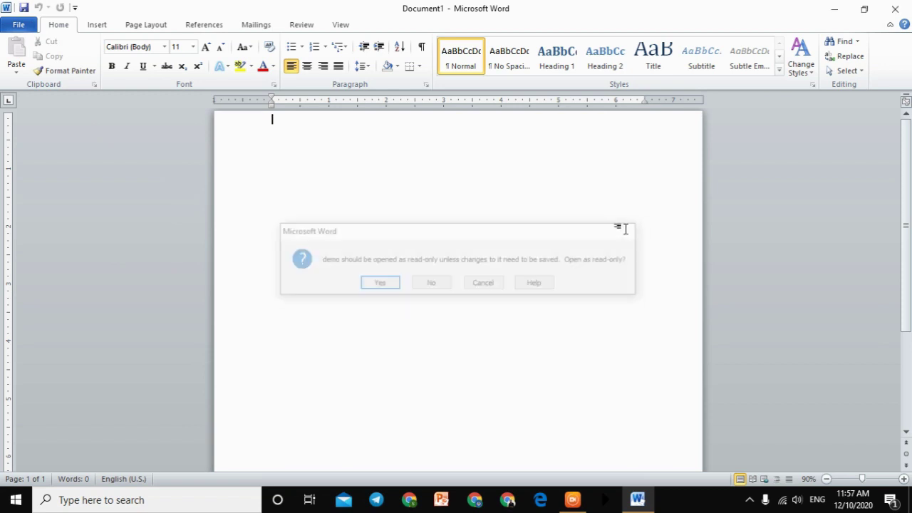
Step: Open 'Demo-Internet Notes-Hindi & English', check its Info (15 pages, 4.73MB), then close Word
left_click(22, 21)
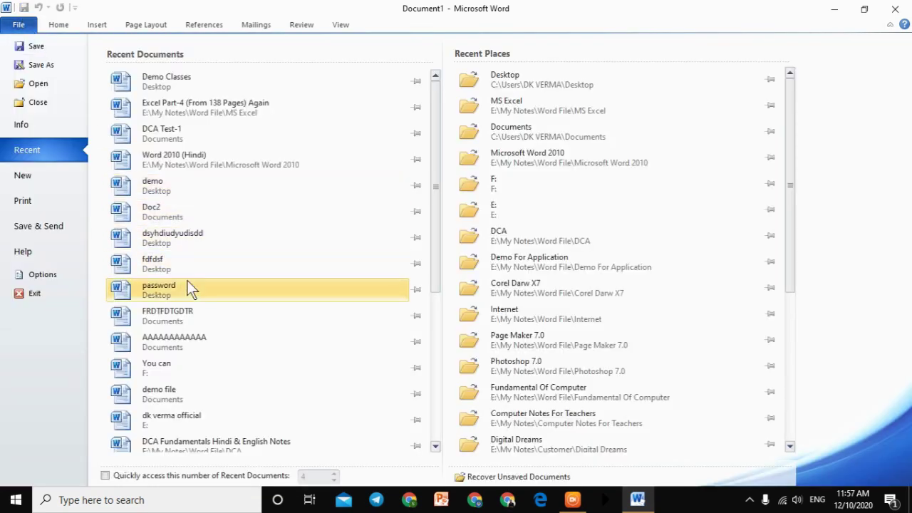
scroll(185, 359, "down", 2)
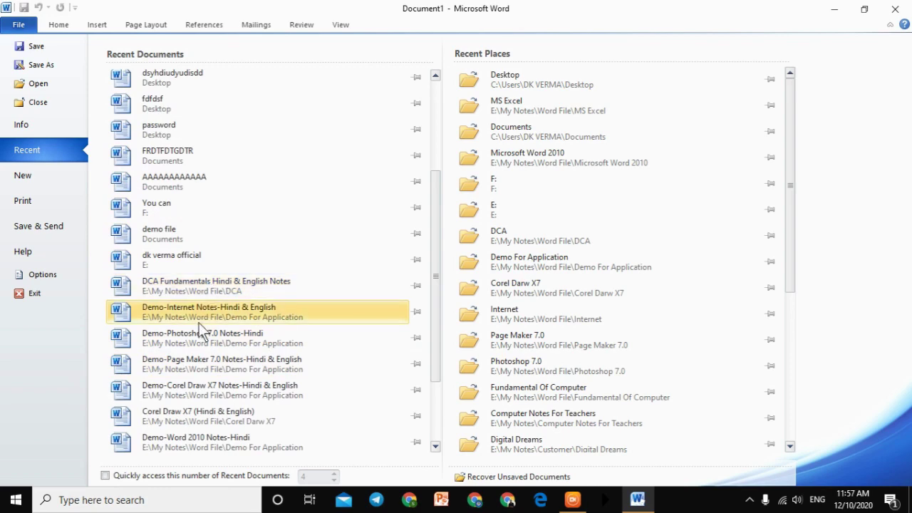
left_click(200, 320)
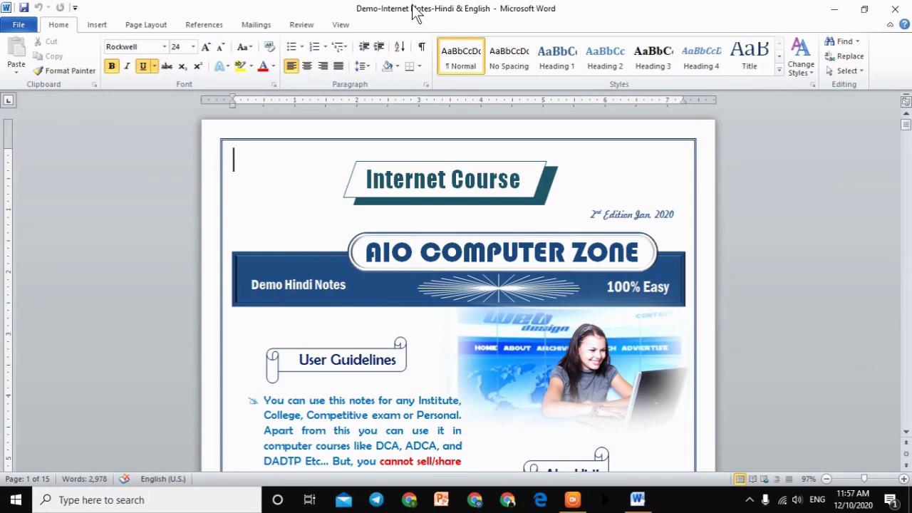
left_click(20, 25)
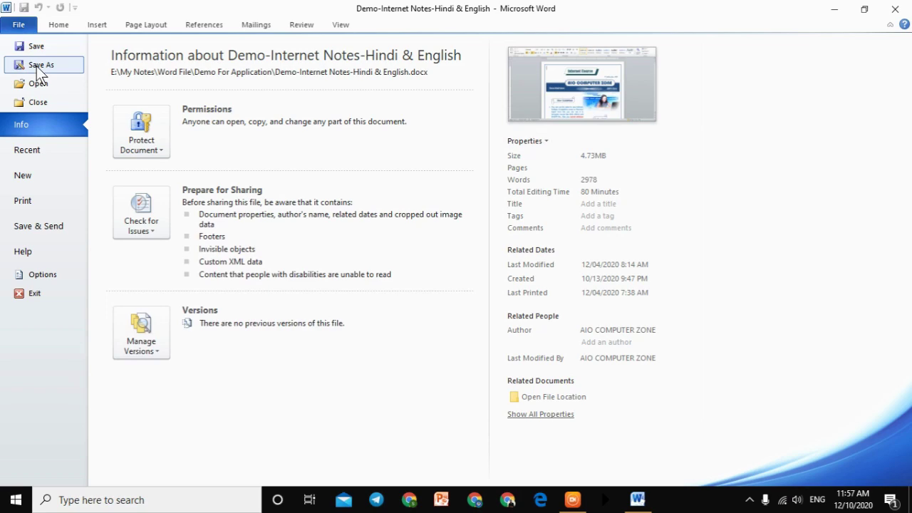
left_click(897, 7)
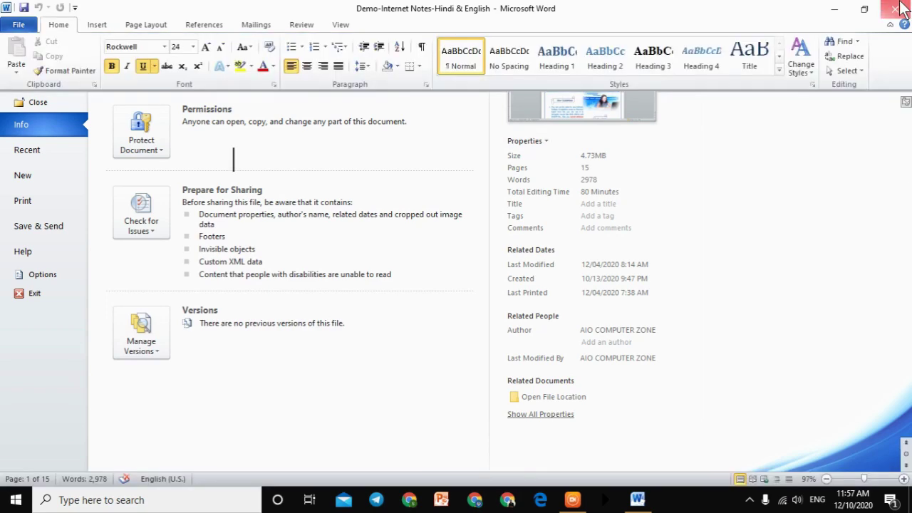
Step: Refresh the desktop and open the Demo Classes file in Word
right_click(674, 41)
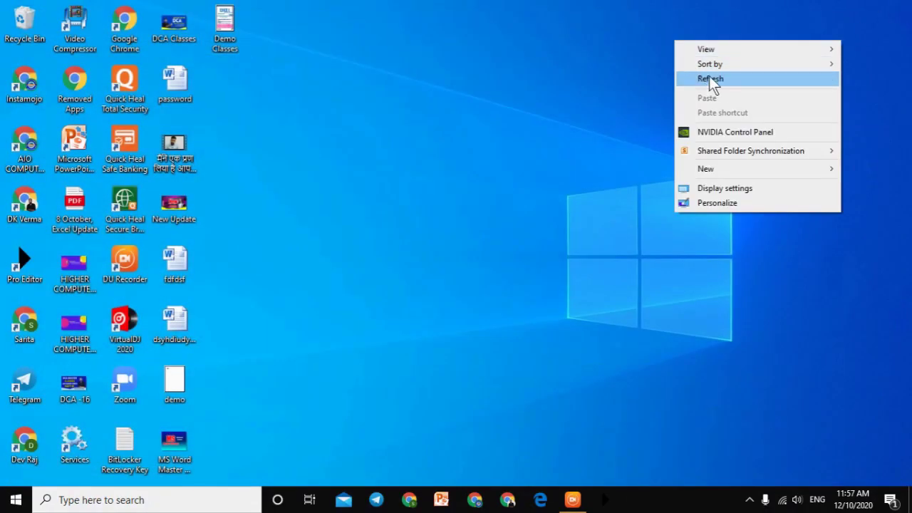
left_click(709, 77)
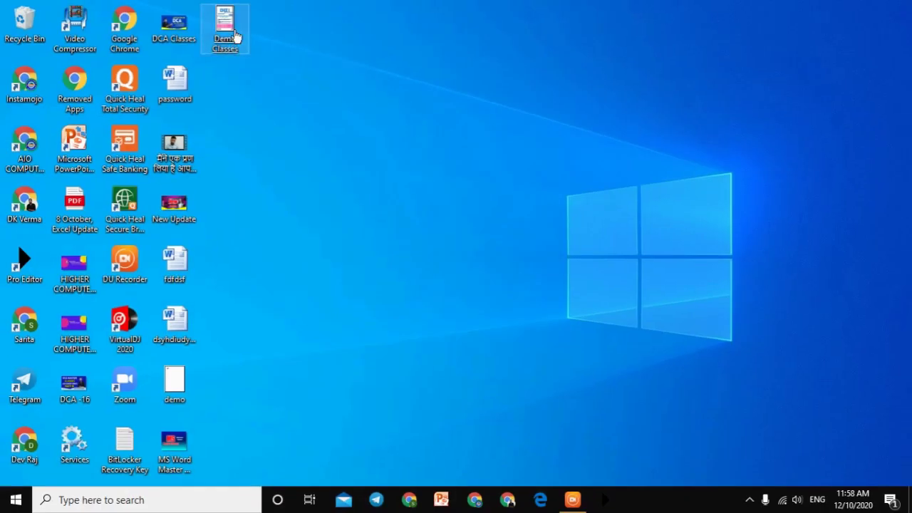
double_click(225, 28)
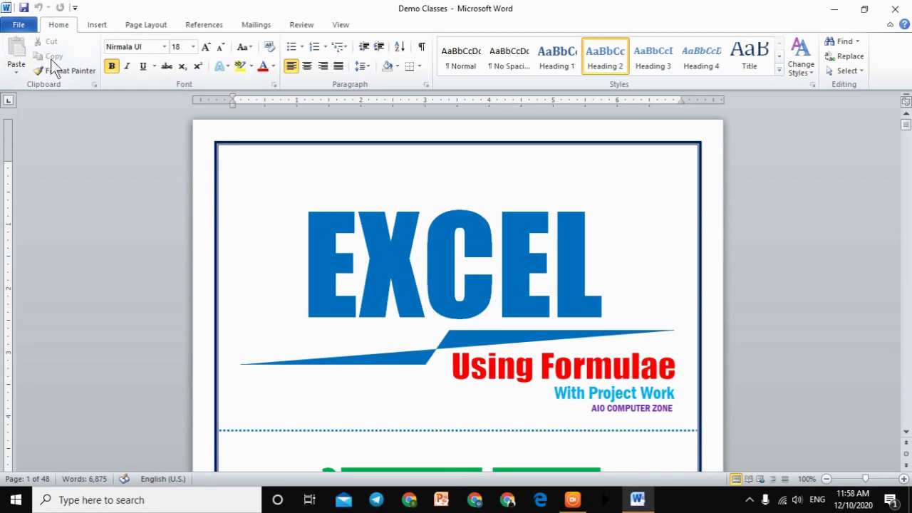
Step: Save the Demo Classes document from the File menu
type("r")
left_click(29, 28)
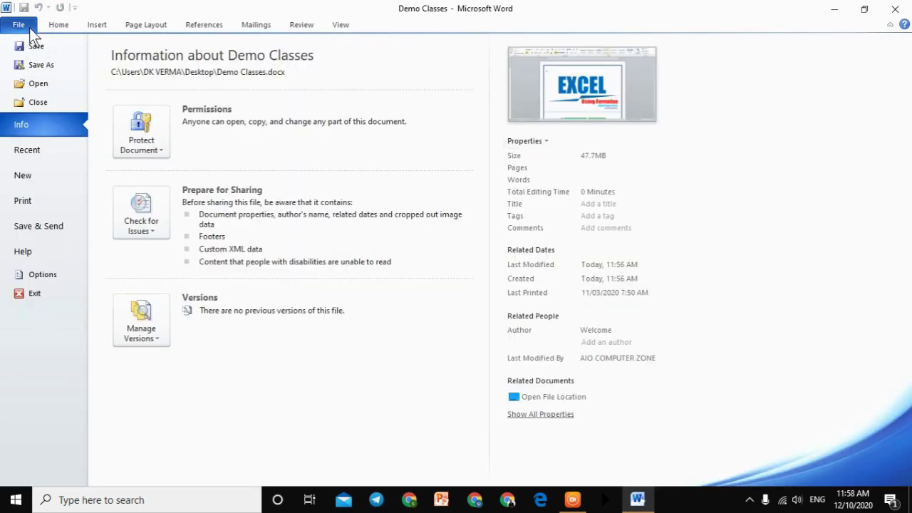
left_click(42, 45)
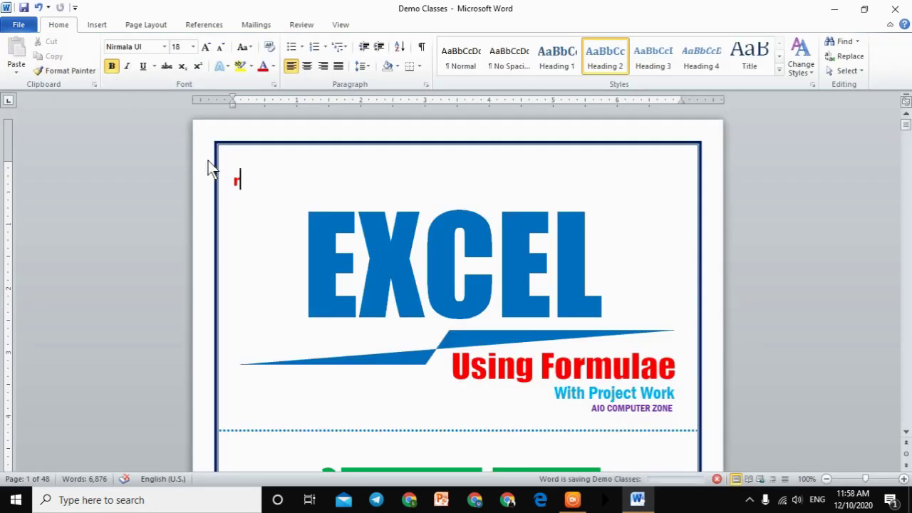
Step: Select and deselect the EXCEL title graphic, then start a new blank document
left_click(237, 185)
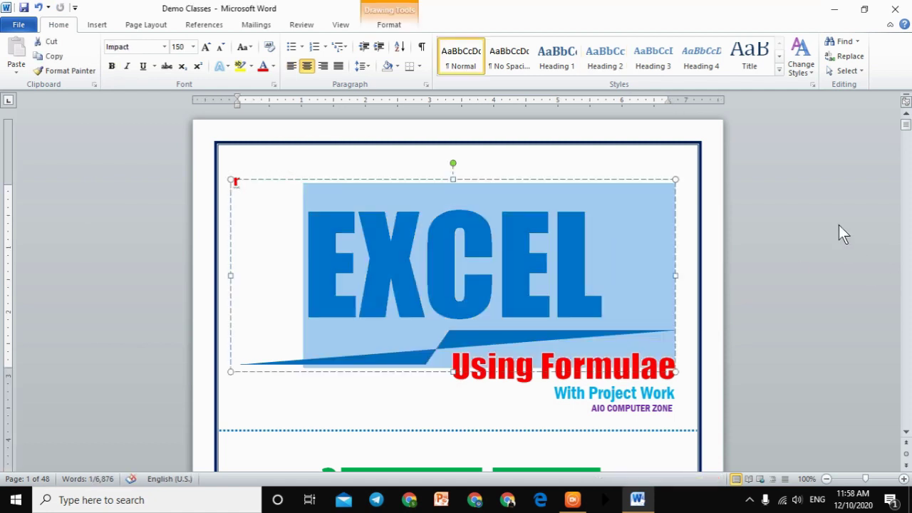
left_click(839, 225)
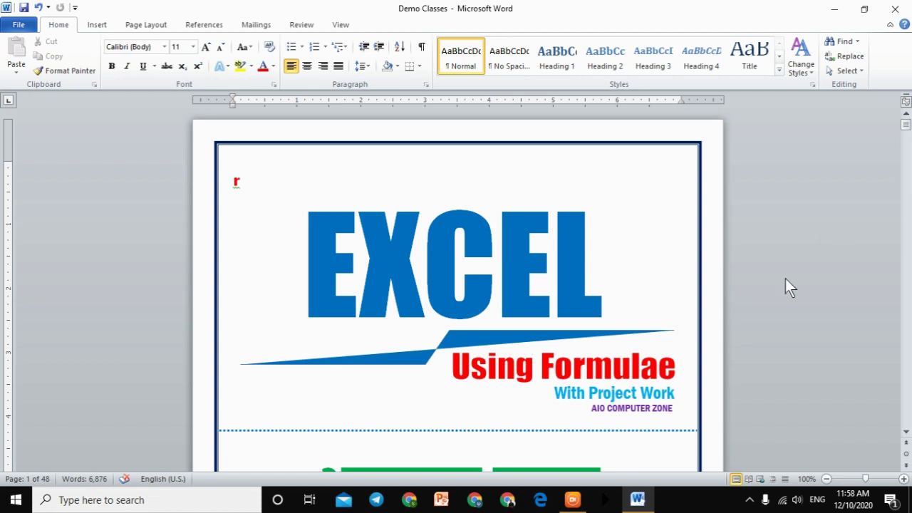
key("ctrl+n")
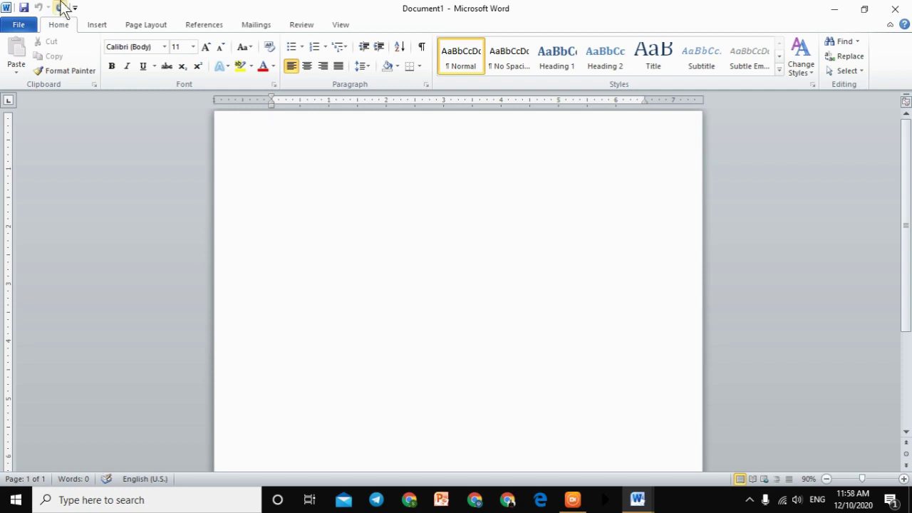
left_click(21, 24)
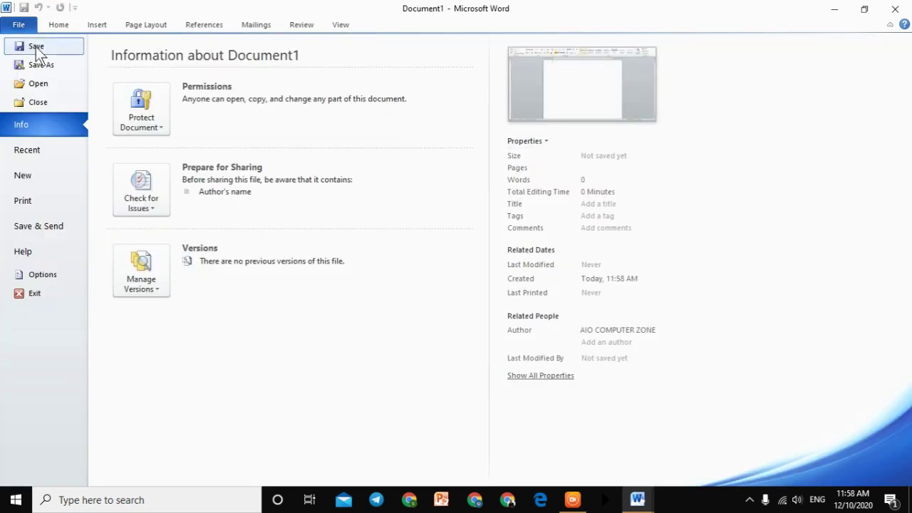
left_click(35, 46)
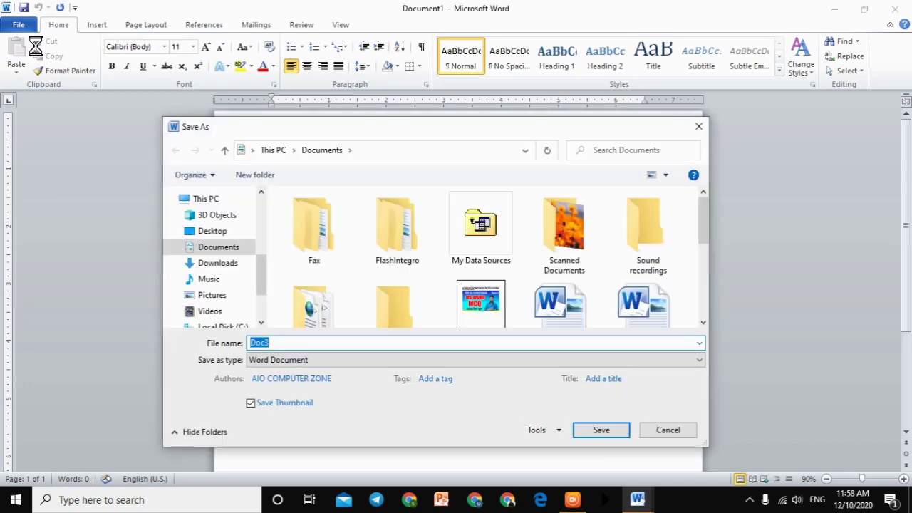
left_click_drag(322, 125, 319, 69)
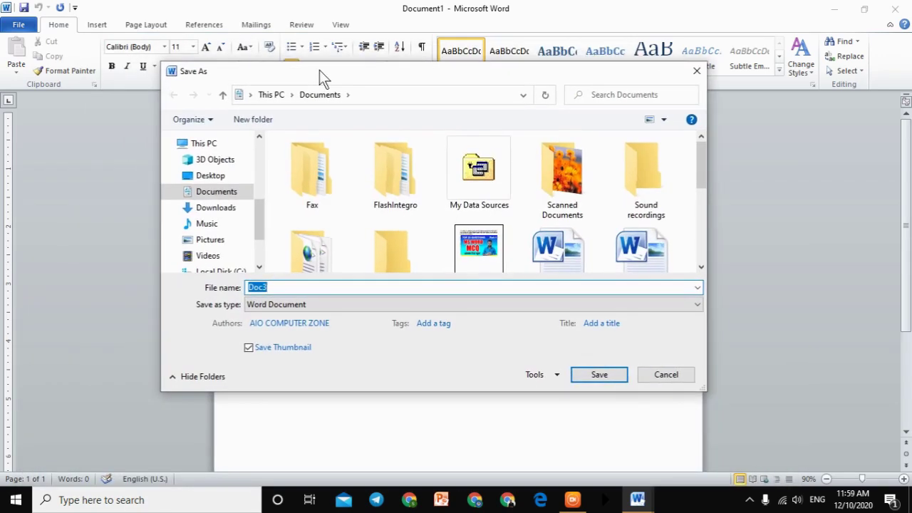
left_click(695, 71)
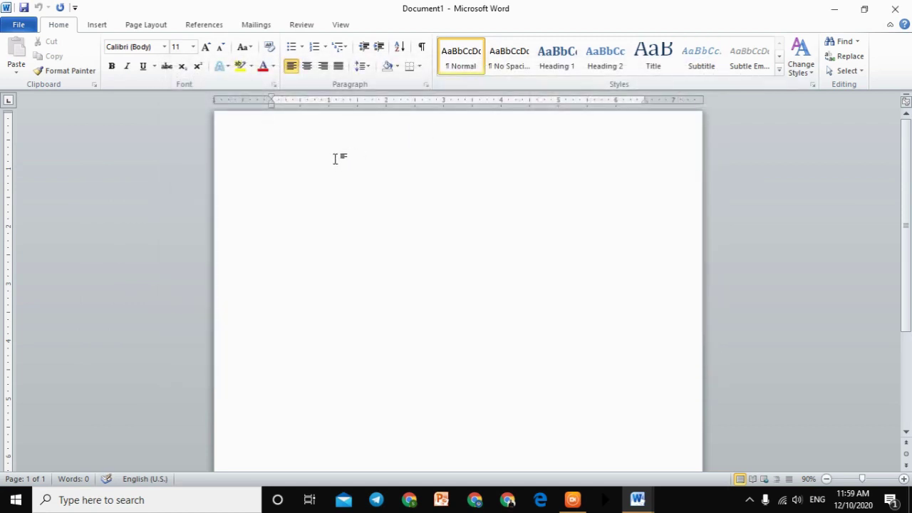
Step: Fill Document1 with three paragraphs of =rand() sample text and choose Save
type("=rand()")
key("Return")
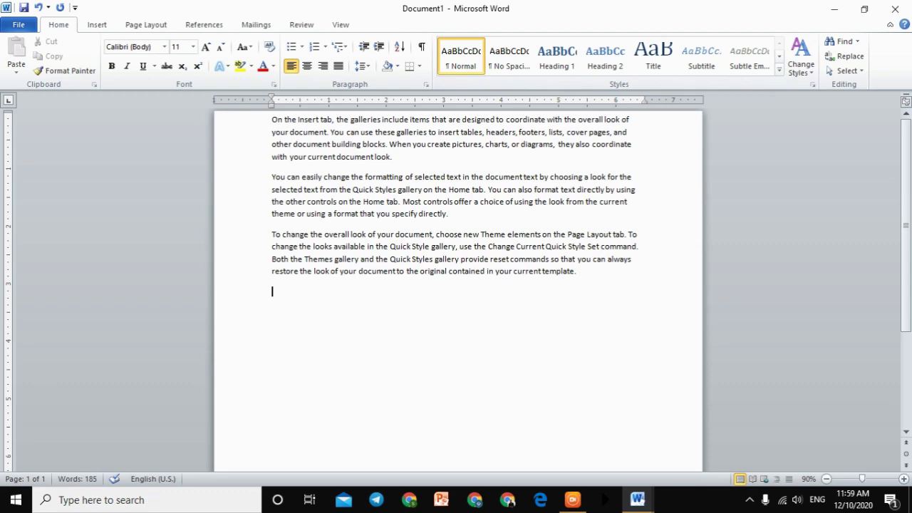
left_click(18, 25)
left_click(32, 45)
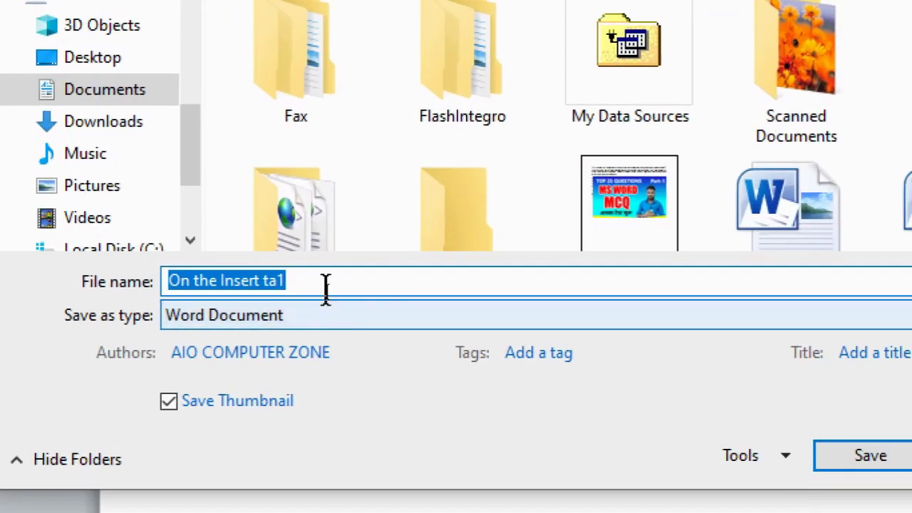
Step: Select the whole suggested file name 'On the Insert ta1' in the Save As dialog
left_click(327, 301)
left_click_drag(295, 280, 115, 307)
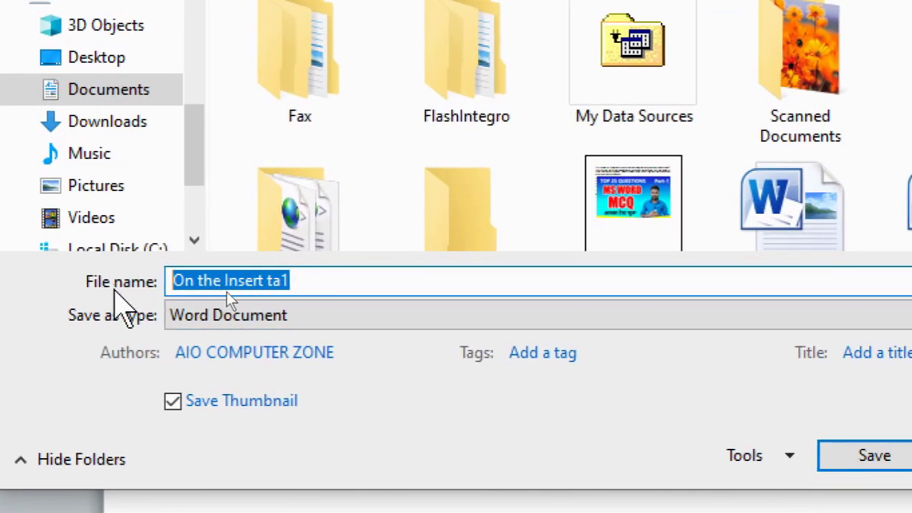
left_click(317, 286)
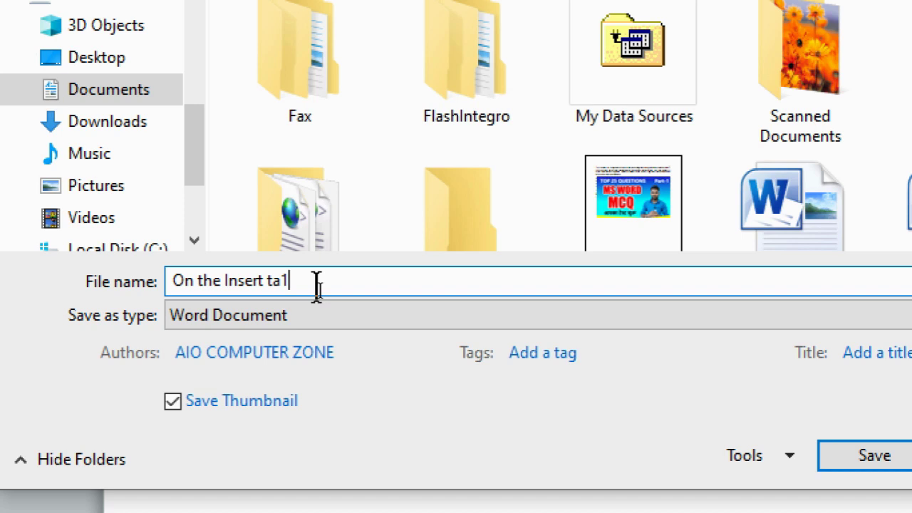
left_click_drag(310, 283, 156, 283)
left_click(360, 284)
left_click_drag(312, 281, 152, 281)
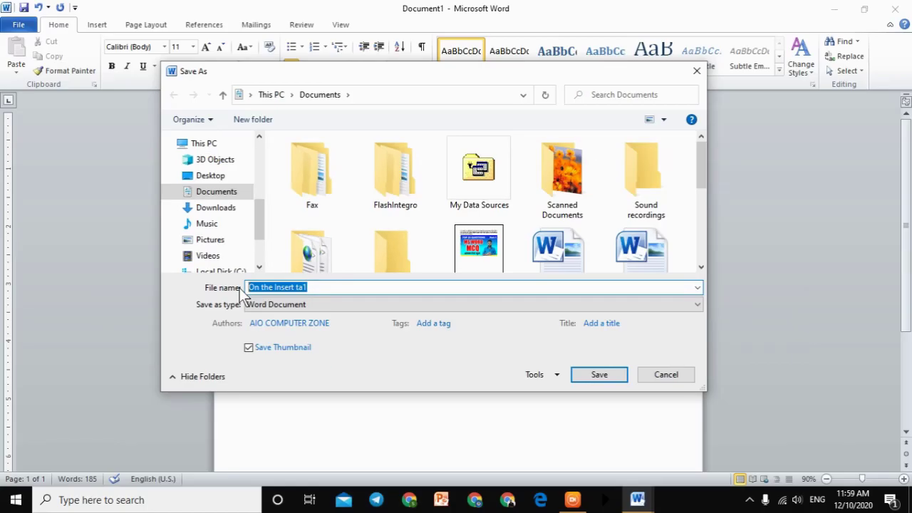
Step: Cancel the save prompt and delete the first two sample paragraphs
left_click(698, 72)
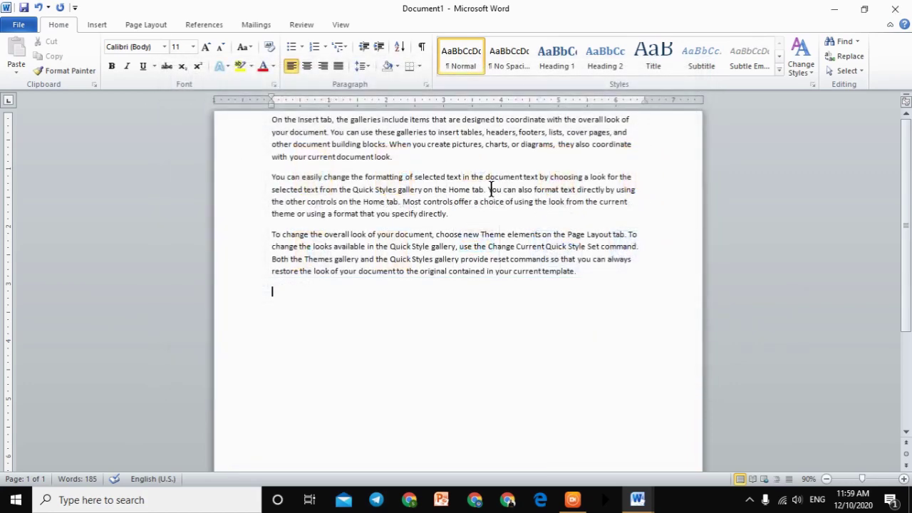
left_click_drag(505, 216, 273, 120)
key("Delete")
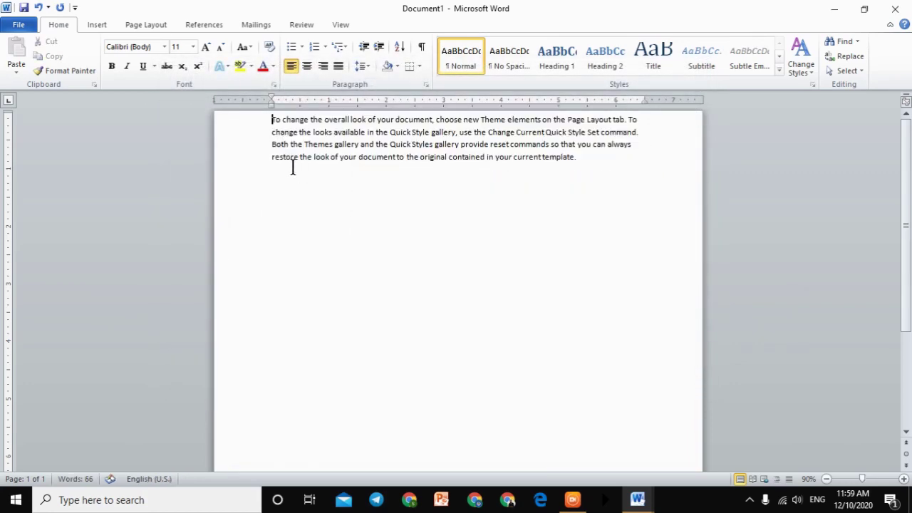
Step: Reopen Save As and select the suggested name 'To change the overall look of your document'
left_click(27, 26)
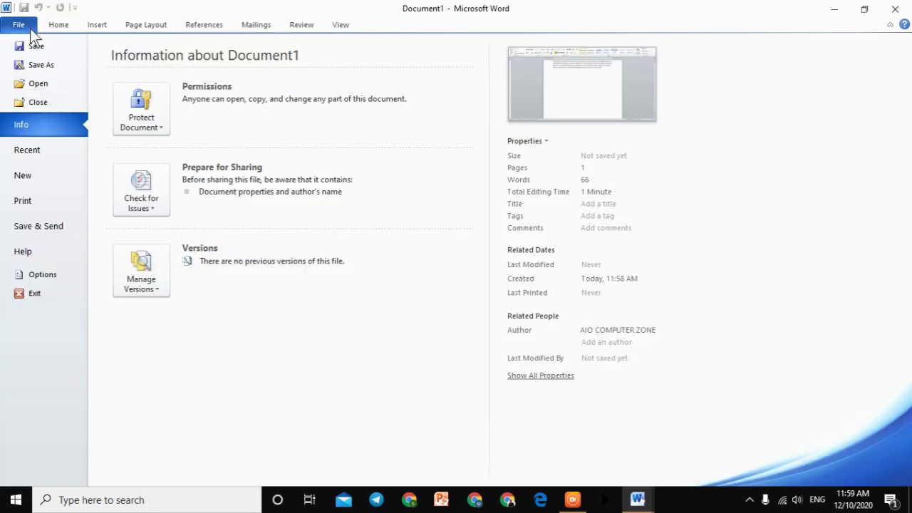
left_click(36, 47)
left_click_drag(417, 287, 240, 288)
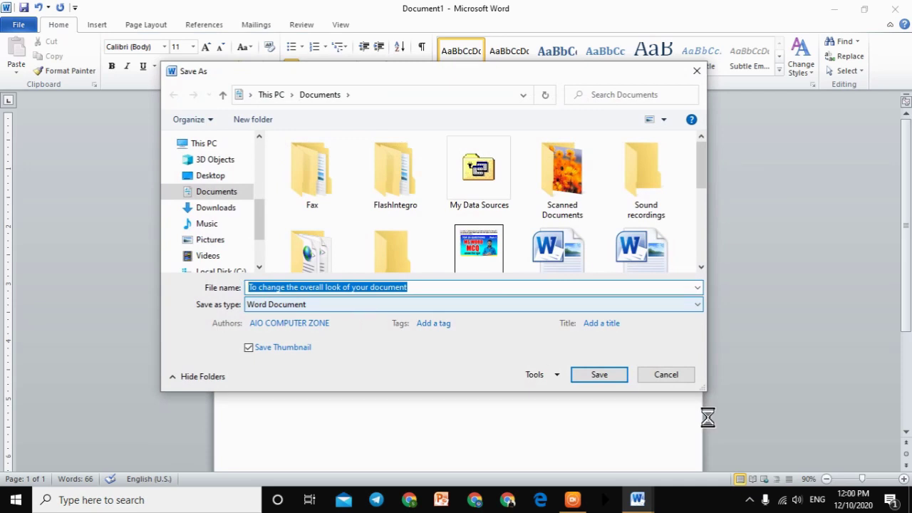
Step: Cancel the Save As dialog and delete the sample text after 'To change the'
left_click(683, 378)
left_click_drag(272, 145, 335, 150)
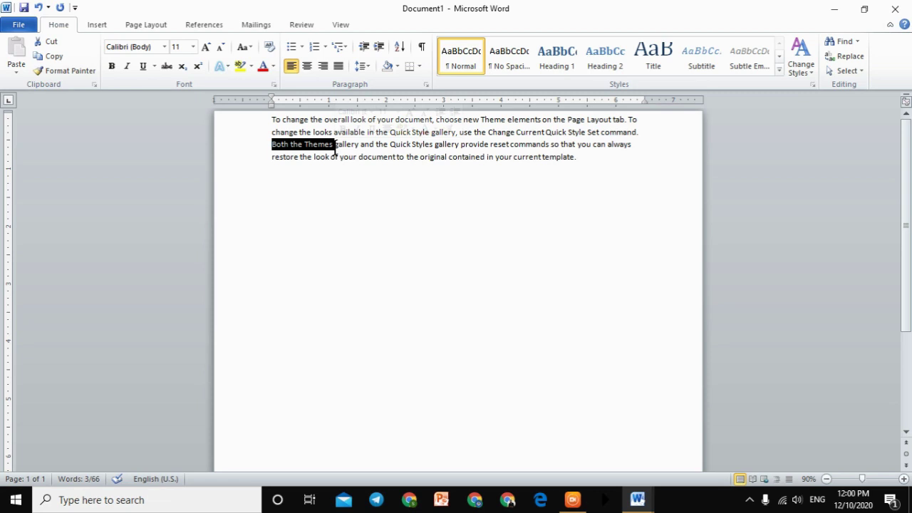
left_click(335, 147)
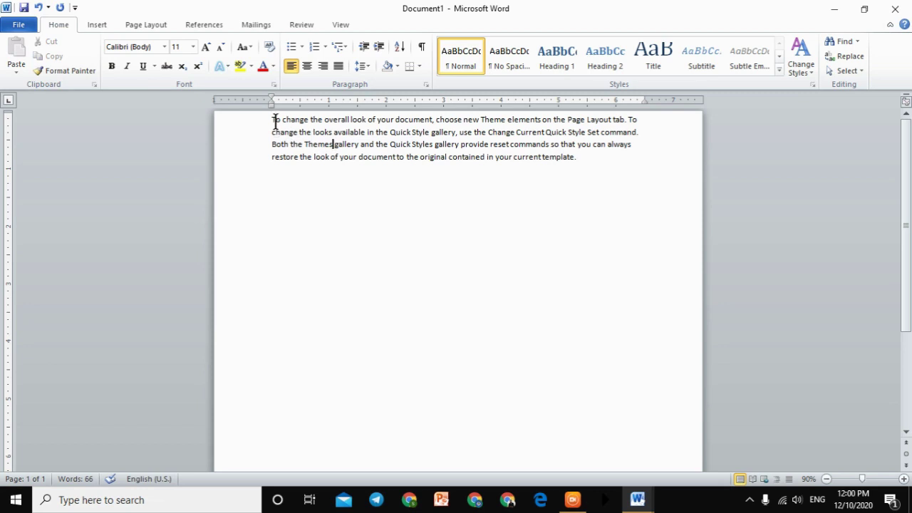
left_click_drag(273, 120, 448, 157)
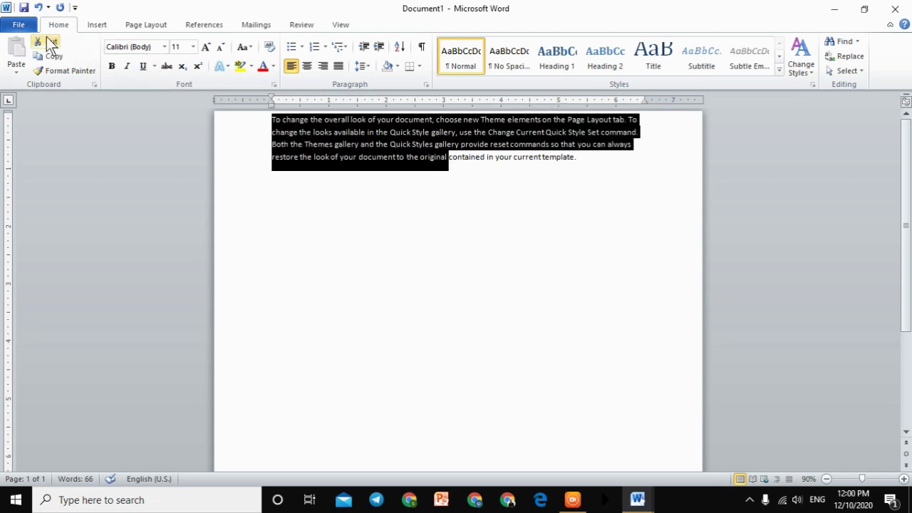
left_click(19, 25)
left_click(35, 64)
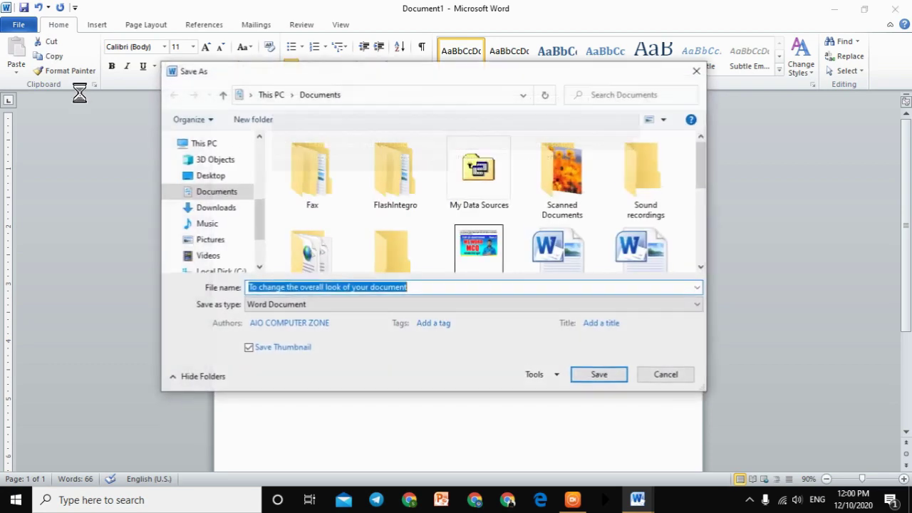
left_click(278, 287)
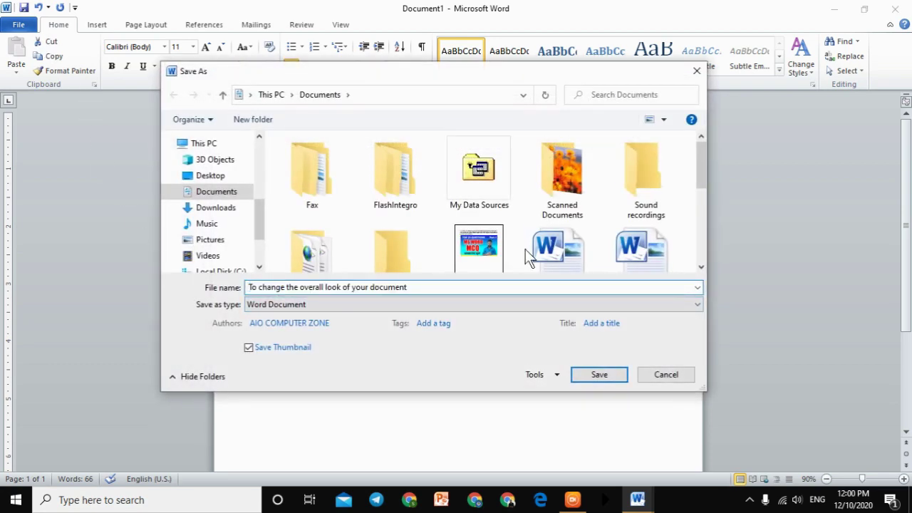
left_click(696, 69)
left_click_drag(324, 119, 606, 187)
key("Delete")
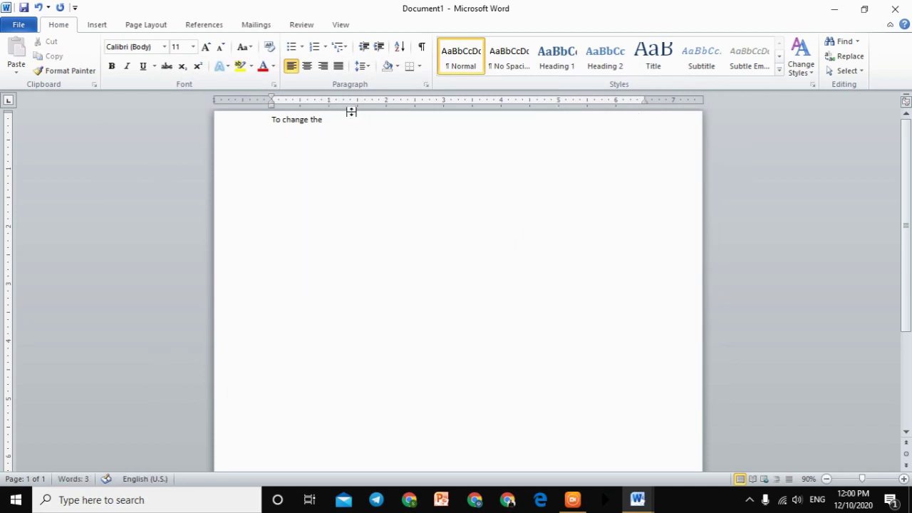
scroll(360, 167, "up", 2)
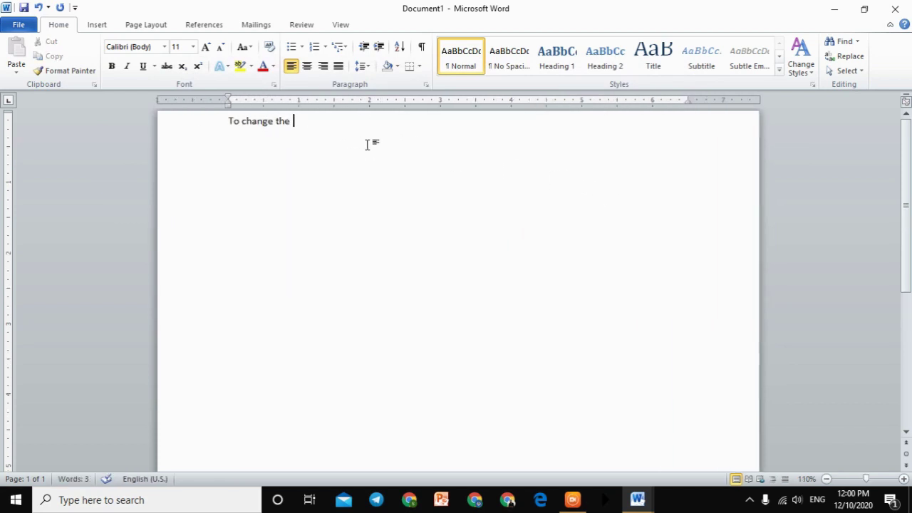
Step: Dismiss another Save As without saving, then type the test line 'ytyrtytr turt'
left_click(9, 24)
left_click(37, 48)
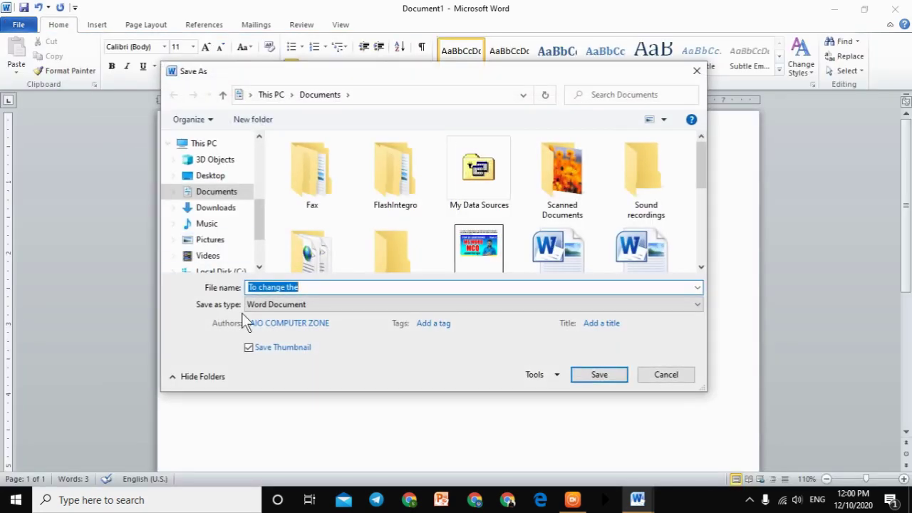
left_click(312, 289)
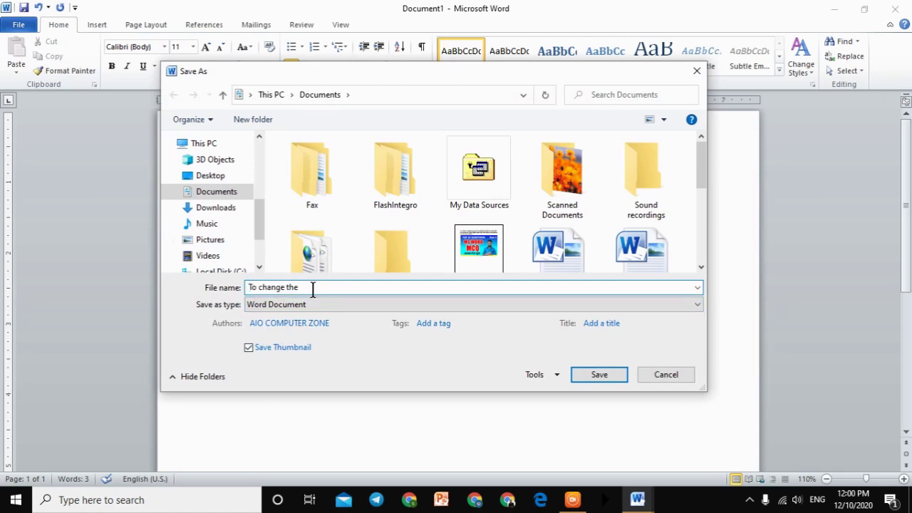
left_click(698, 72)
type("ytyrtytr turt")
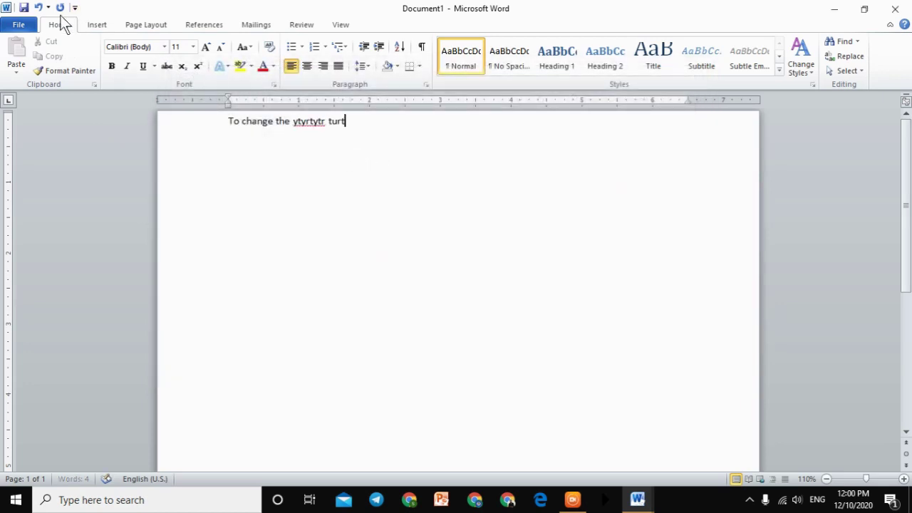
Step: Cancel Save As again, then select the test line and delete it
left_click(32, 27)
left_click(37, 46)
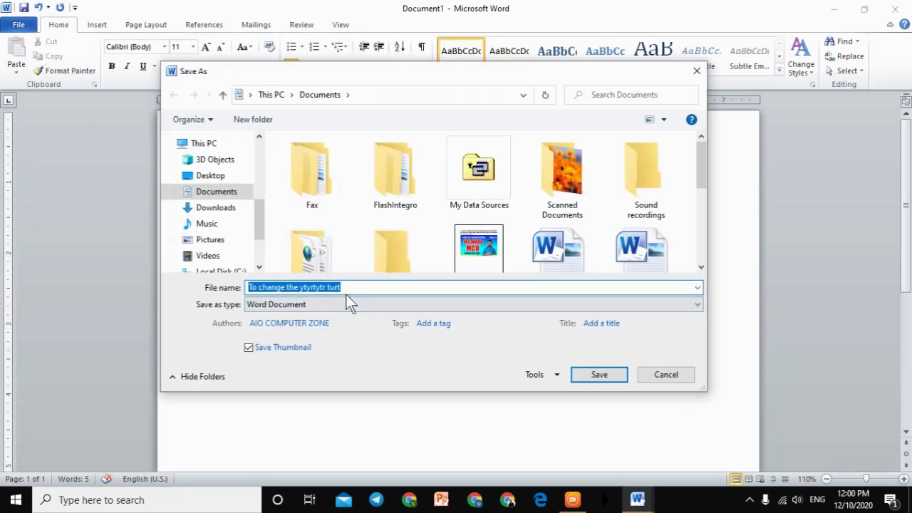
left_click(673, 378)
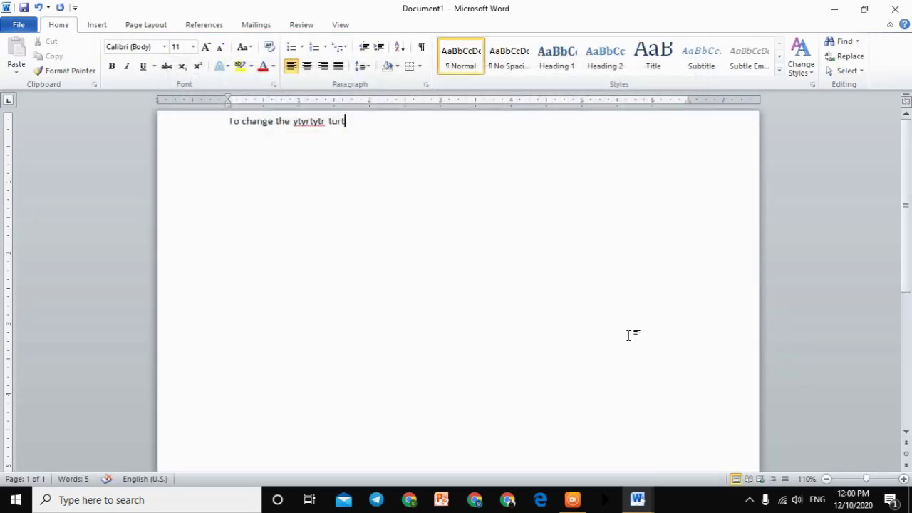
left_click_drag(356, 128, 173, 121)
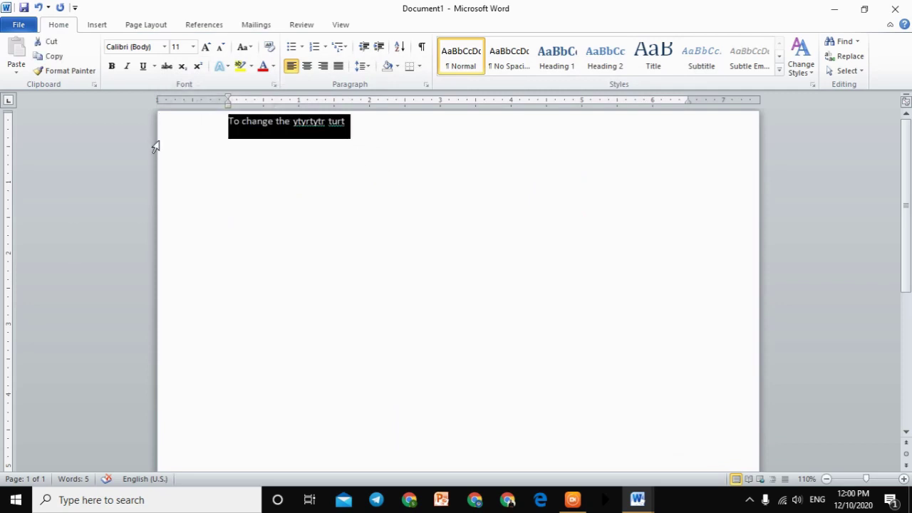
key("BackSpace")
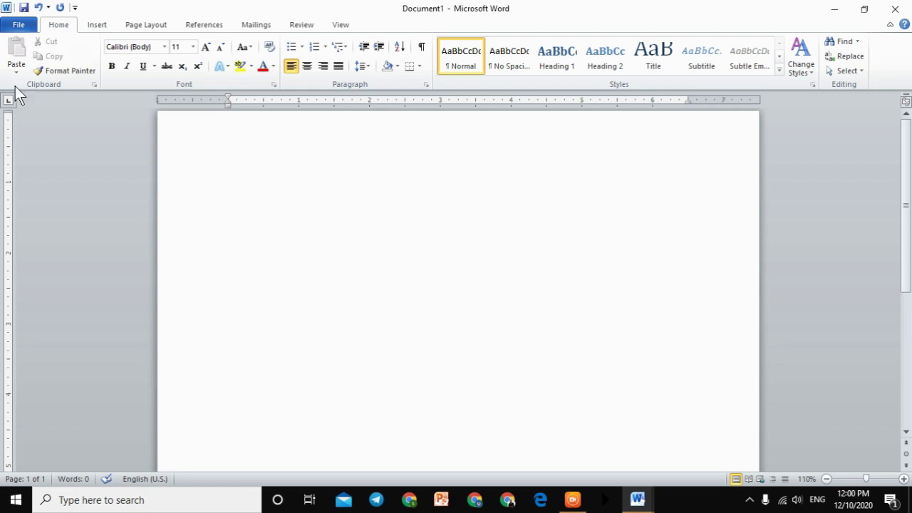
left_click(21, 24)
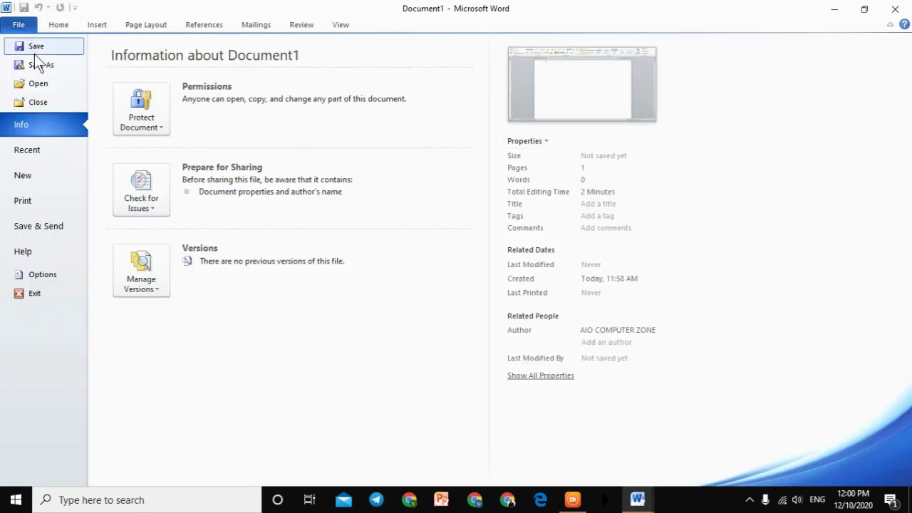
left_click(35, 47)
left_click(280, 287)
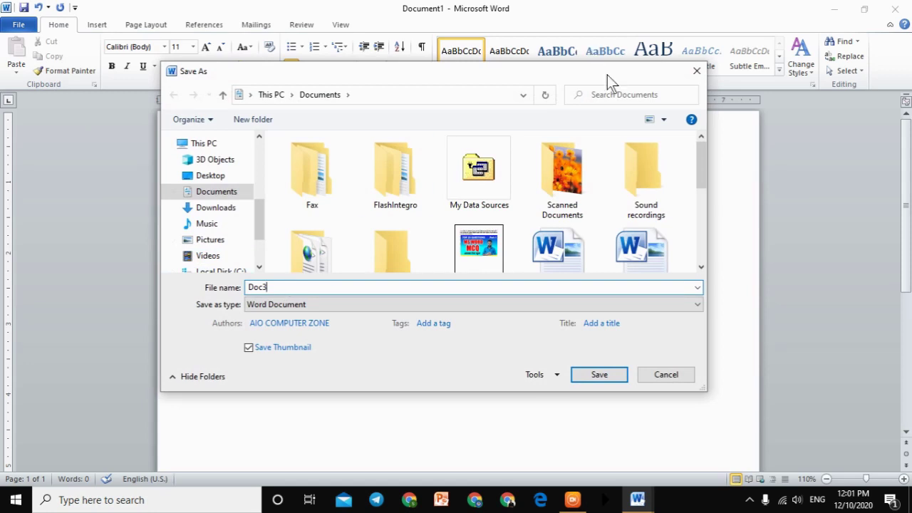
left_click(698, 71)
type("Yhrtytr7ytr")
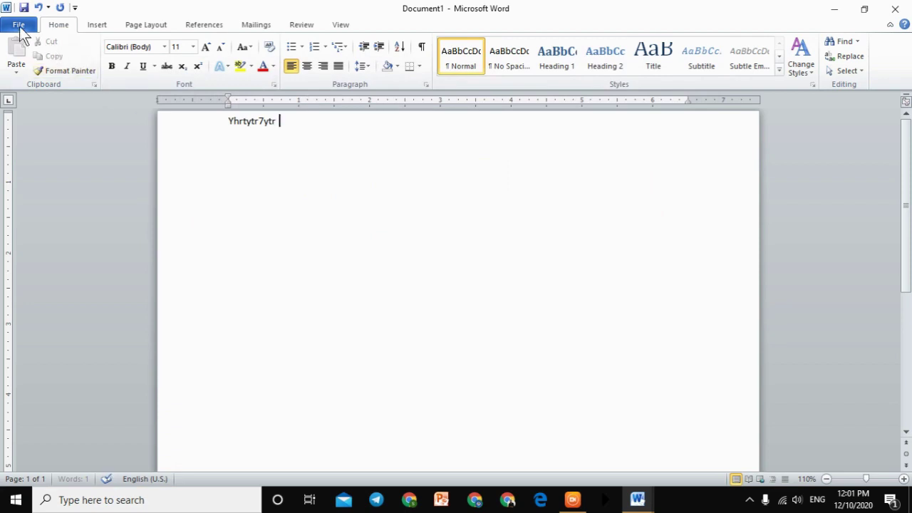
left_click(18, 25)
left_click(35, 47)
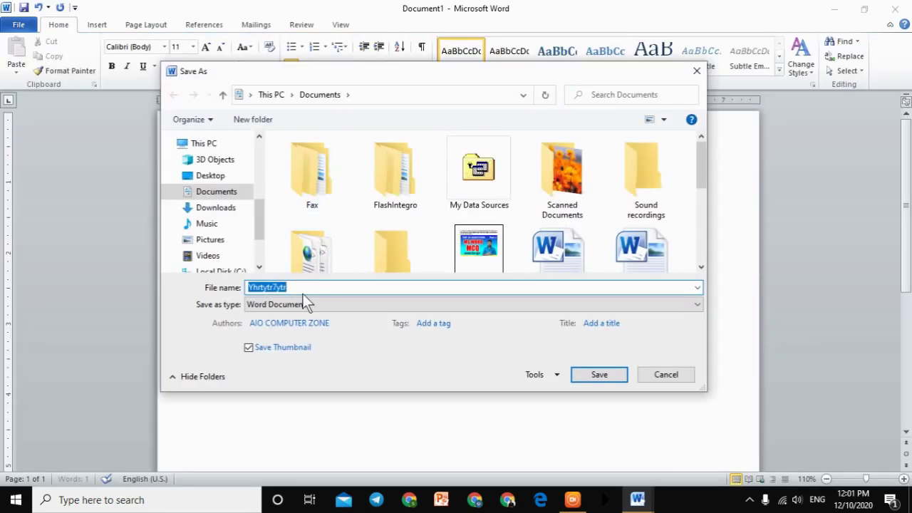
left_click(300, 288)
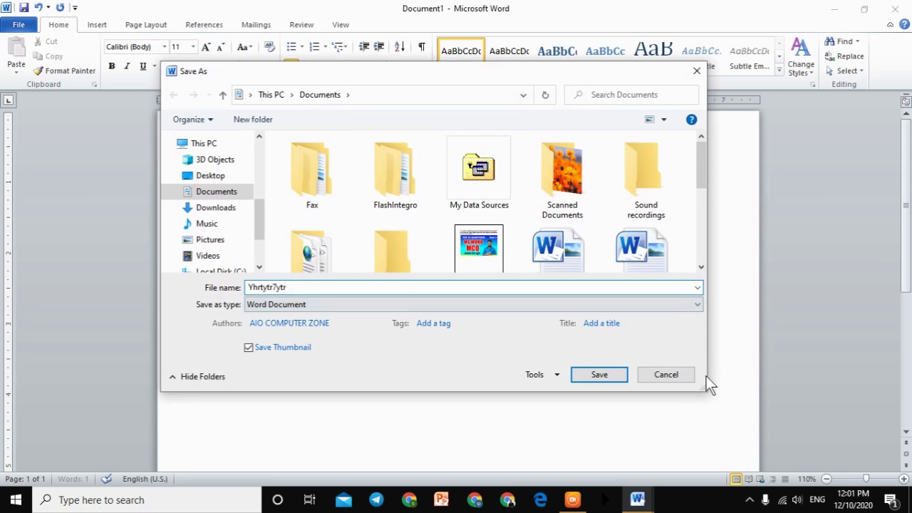
left_click(677, 373)
key("ctrl+a")
key("Delete")
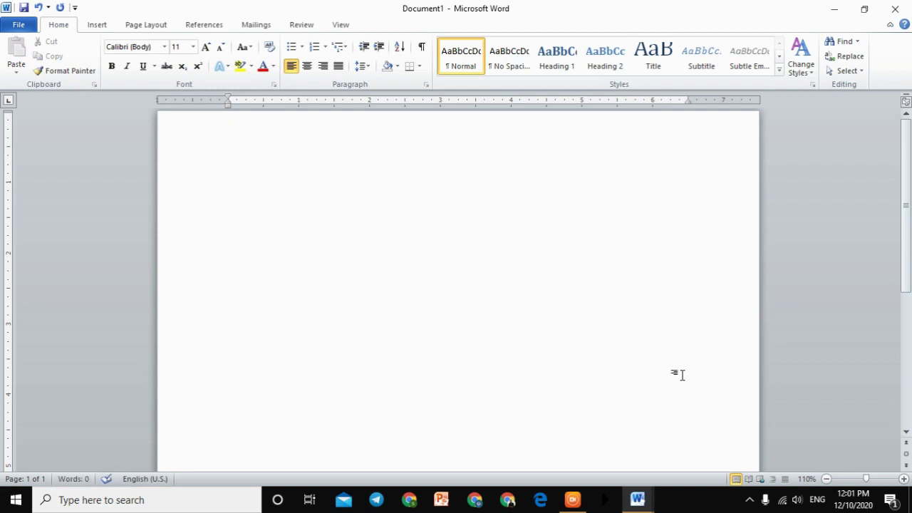
left_click(21, 25)
left_click(35, 45)
left_click(286, 288)
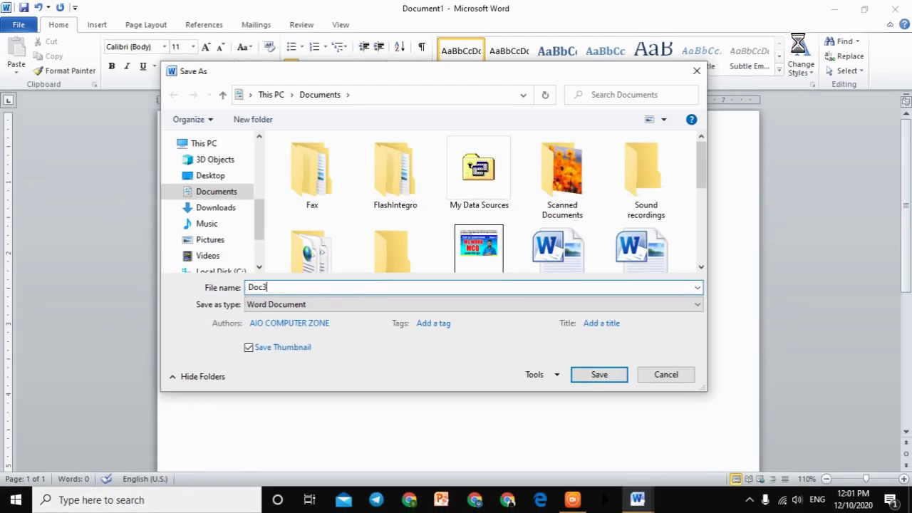
left_click(701, 70)
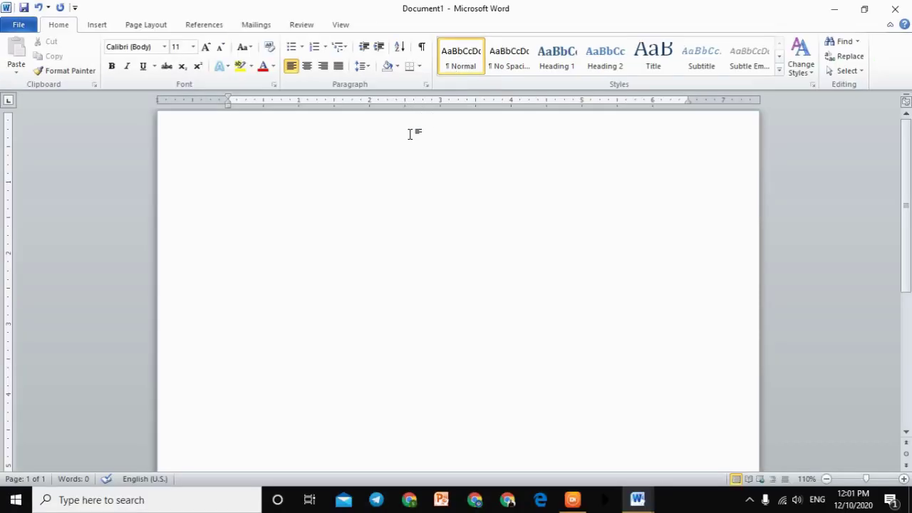
Step: Type Doc1, Doc2 and Doc3 on separate lines
type("d")
type("ocu")
key("BackSpace")
Step: Add Doc4 and Doc5 on the next lines, correcting the typos
key("BackSpace")
key("BackSpace")
key("BackSpace")
type("Doc1")
key("Return")
type("doc2")
key("Return")
type("doc3")
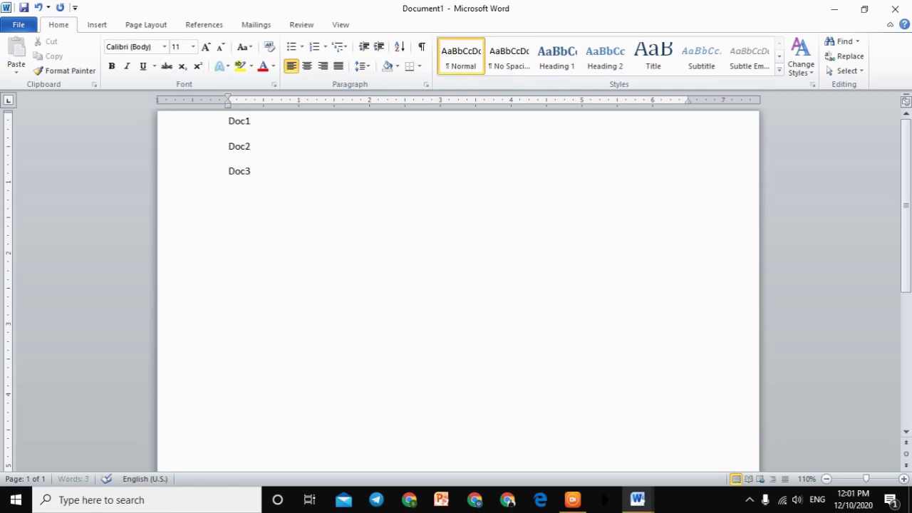
key("Return")
type("doc")
key("BackSpace")
key("BackSpace")
key("BackSpace")
type("doc4")
key("Return")
type("doc6")
key("BackSpace")
type("5")
key("Return")
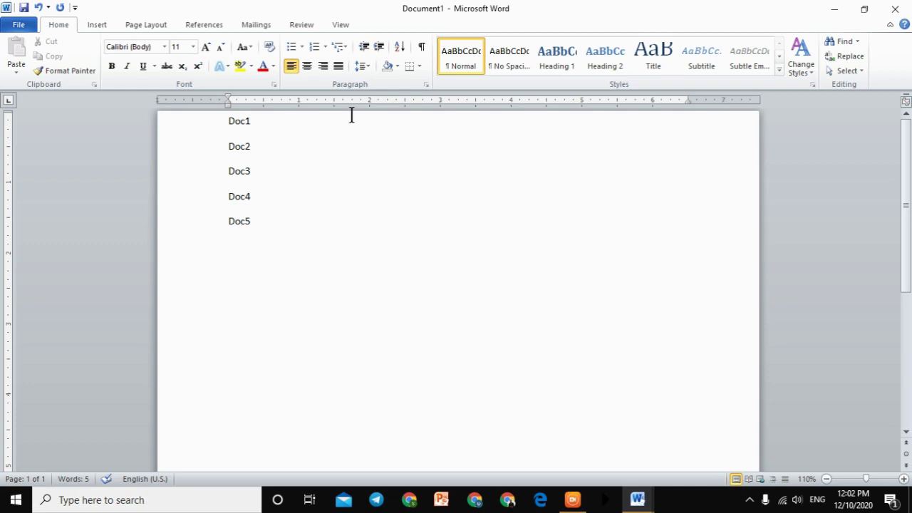
Step: Delete all five Doc lines, then open Save As and close it unsaved
key("ctrl+a")
key("Delete")
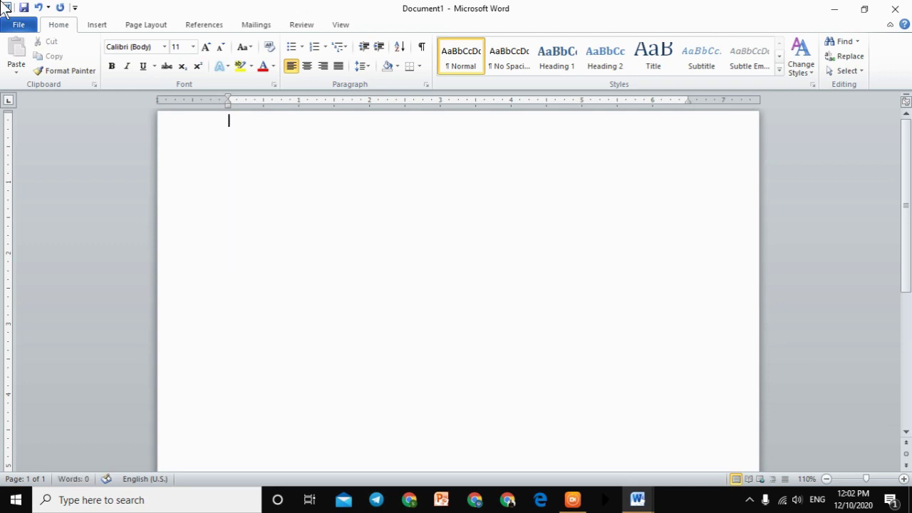
left_click(21, 25)
left_click(39, 47)
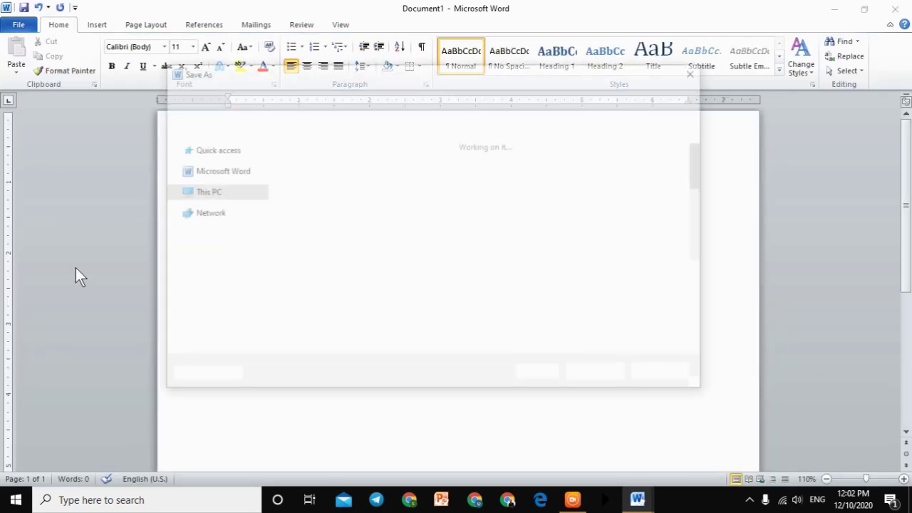
left_click(279, 287)
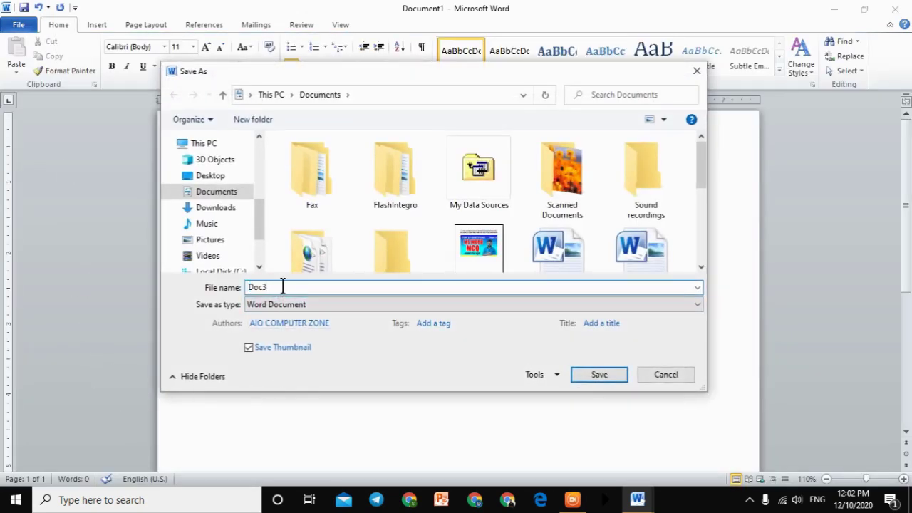
left_click(698, 72)
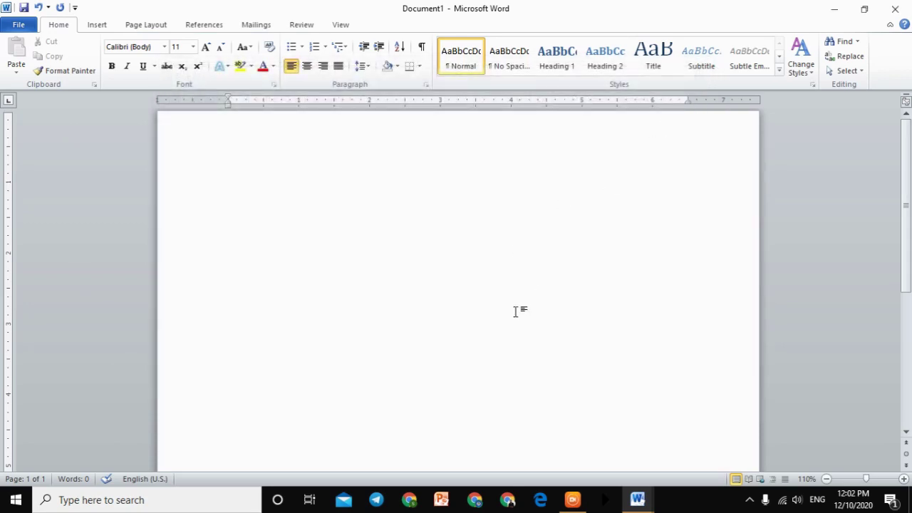
Step: Save the blank document as Doc4 with Ctrl+S
key("ctrl+s")
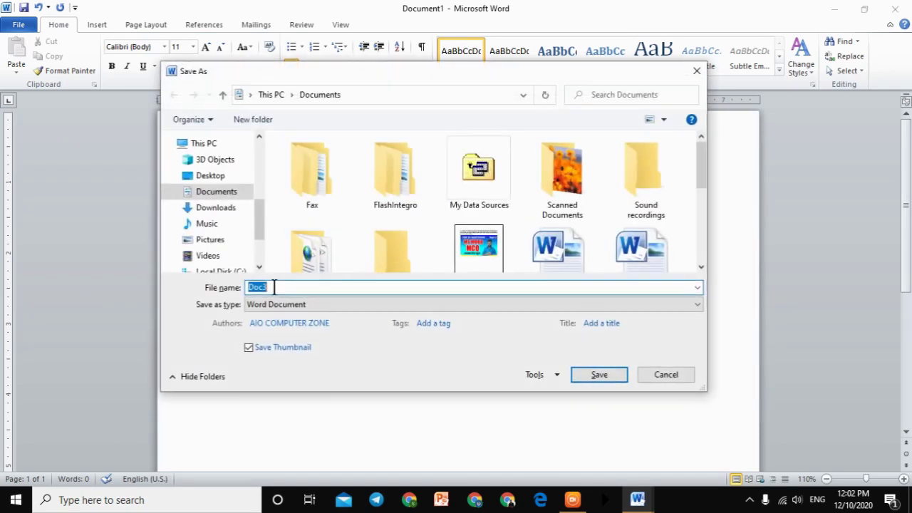
left_click(606, 376)
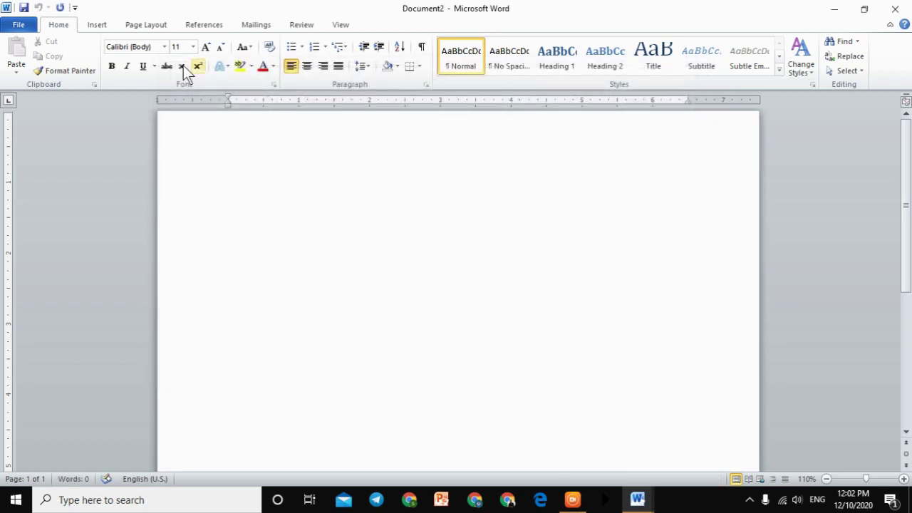
key("ctrl+s")
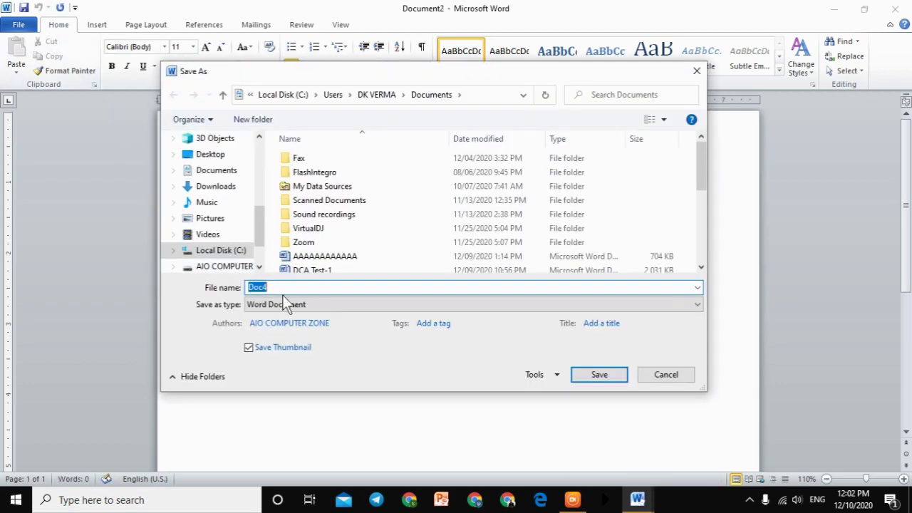
left_click(612, 376)
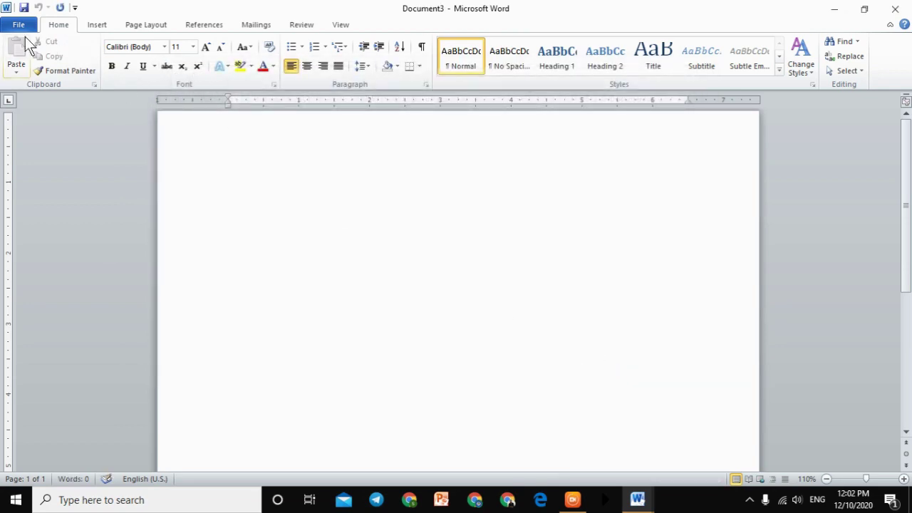
Step: Cancel saving Document3, then create a new document and type 'Eagaeasbgsasdfsahsfv'
left_click(22, 26)
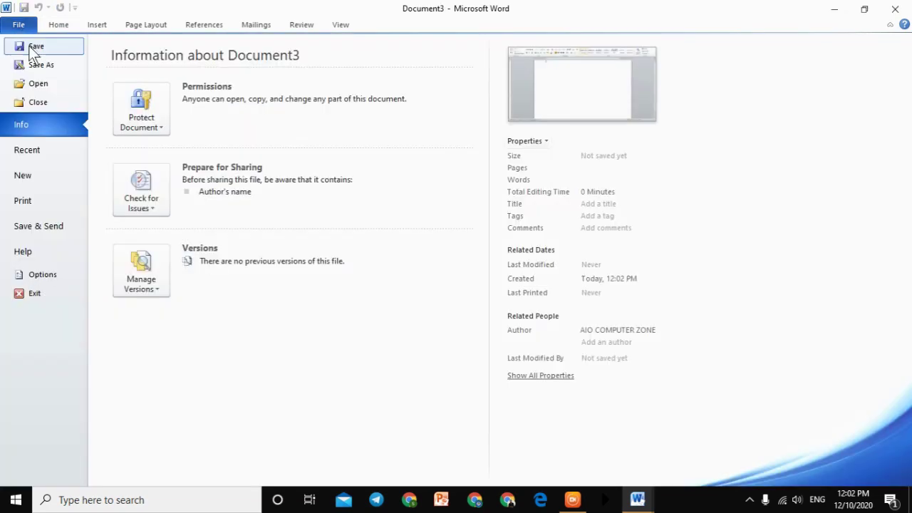
left_click(34, 50)
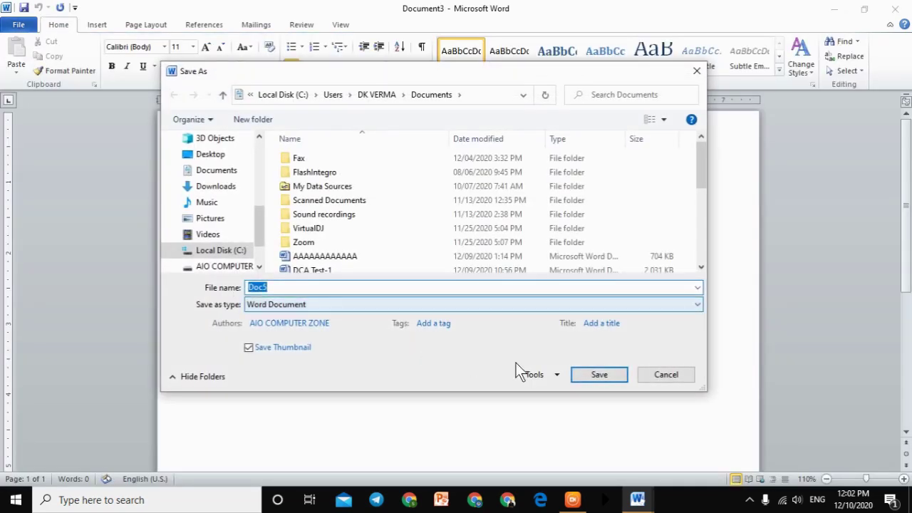
left_click(664, 376)
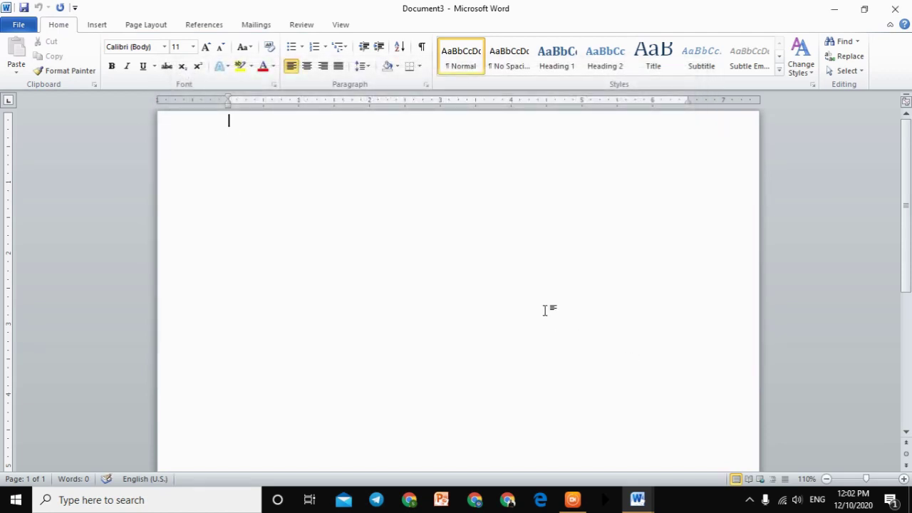
key("ctrl+n")
type("Eagaeasbgsasdfsahsfv")
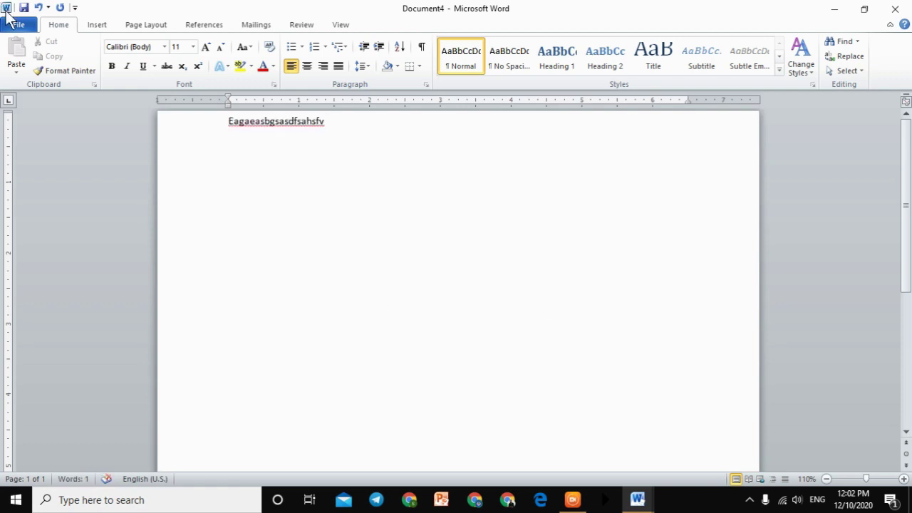
Step: From Document4's Save As dialog, open Tools > Save Options
left_click(20, 27)
left_click(33, 47)
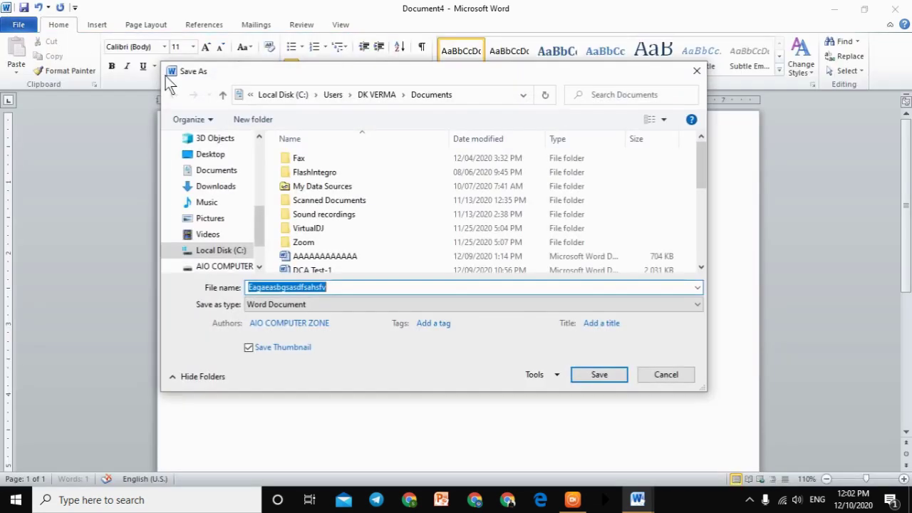
left_click(555, 379)
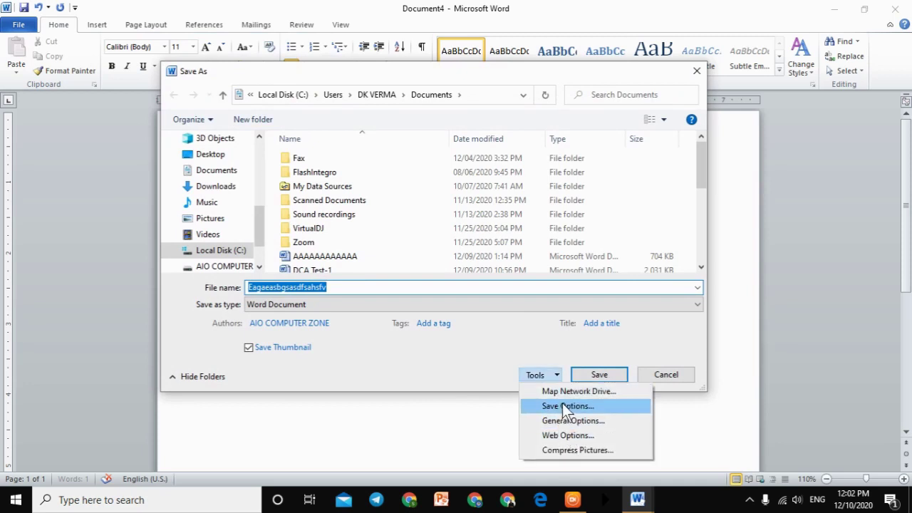
left_click(556, 405)
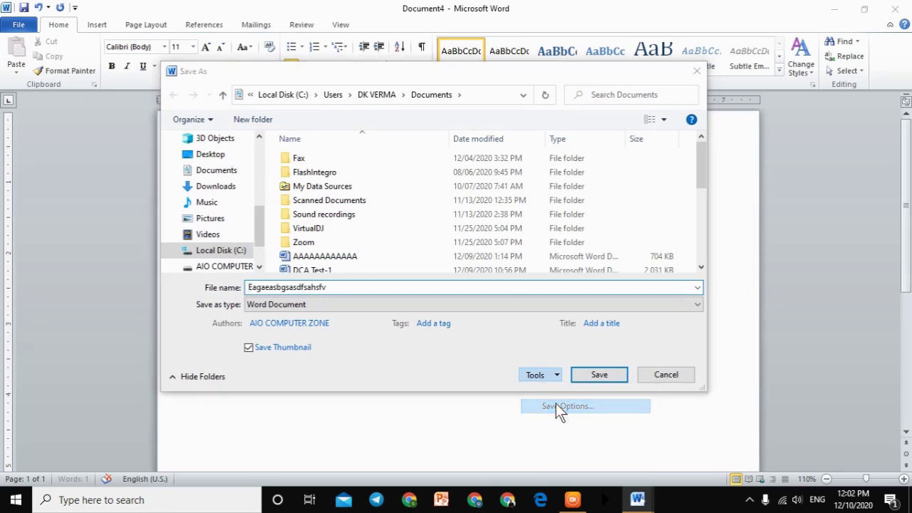
Step: Reposition the Word Options window, then close it
left_click_drag(368, 29, 400, 43)
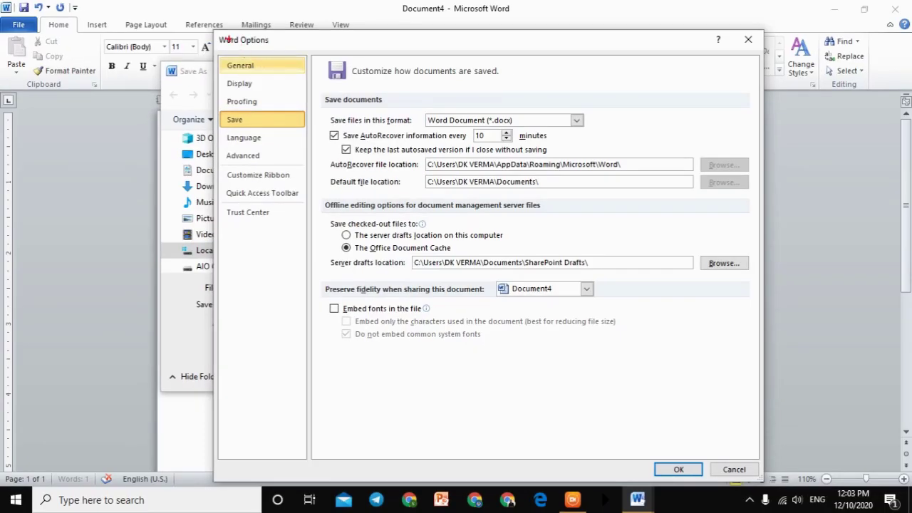
left_click_drag(217, 32, 295, 50)
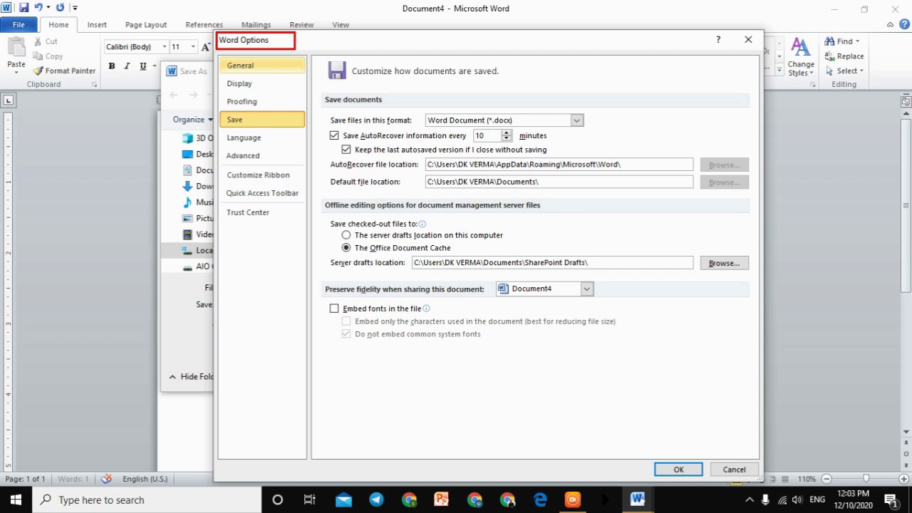
mouse_move(258, 57)
left_mouse_down()
mouse_move(281, 71)
mouse_move(299, 61)
left_mouse_up()
left_click_drag(251, 87, 287, 78)
mouse_move(267, 112)
left_mouse_down()
mouse_move(282, 105)
mouse_move(295, 126)
left_mouse_up()
left_click_drag(274, 156, 305, 161)
left_click_drag(255, 205, 293, 194)
left_click_drag(237, 223, 265, 219)
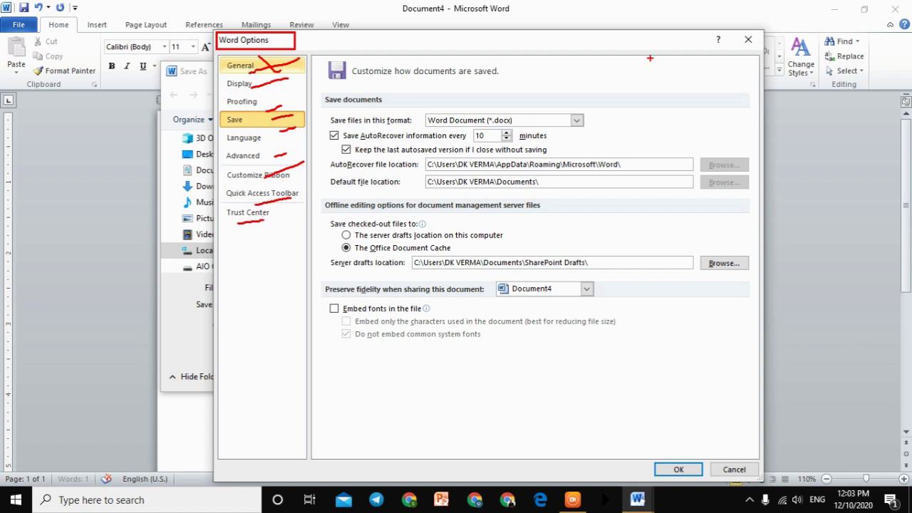
key("Escape")
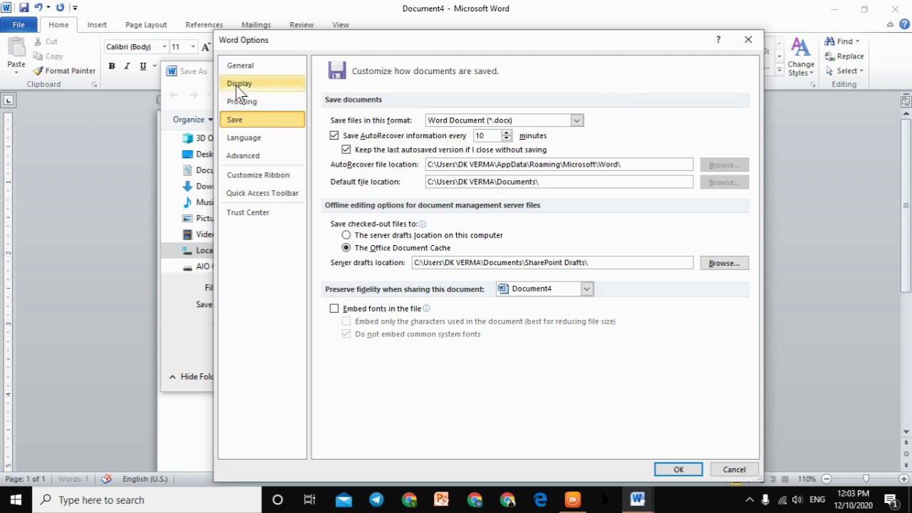
left_click(748, 39)
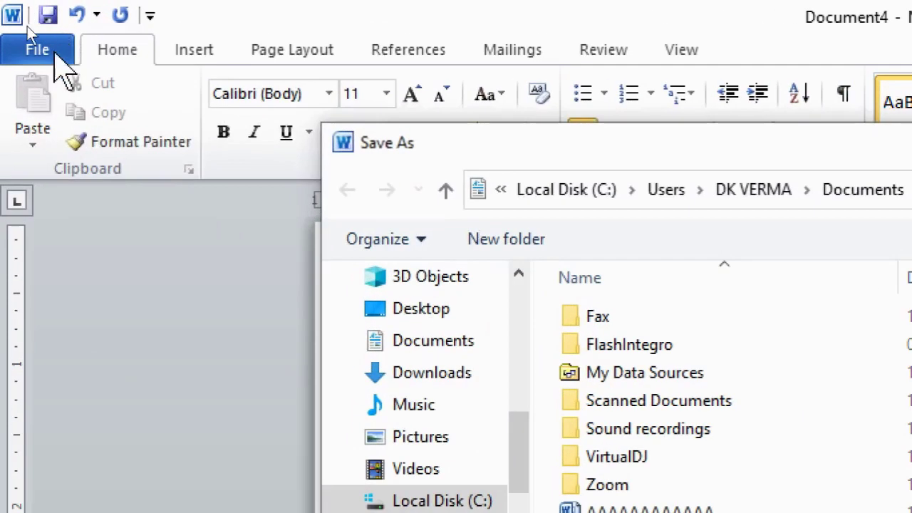
Step: Dismiss Save As, then open and close Word Options from the File tab
left_click(26, 29)
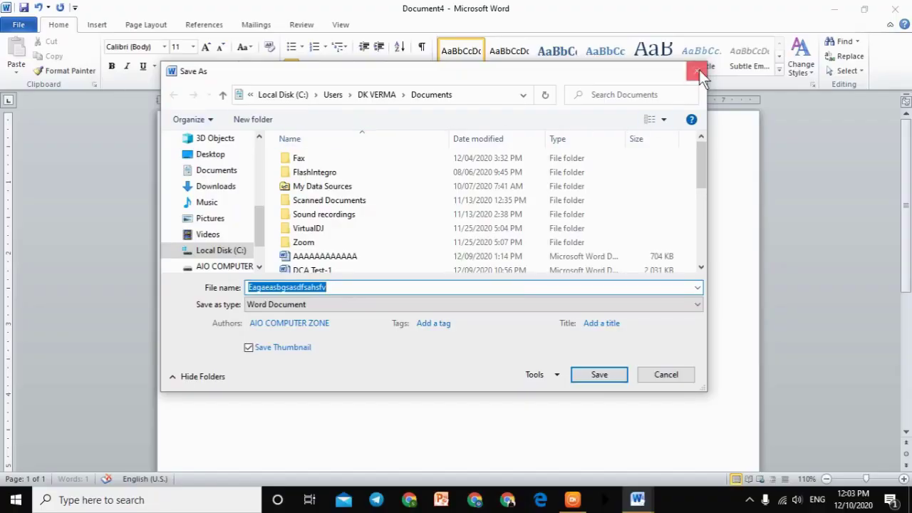
left_click(698, 71)
left_click(31, 26)
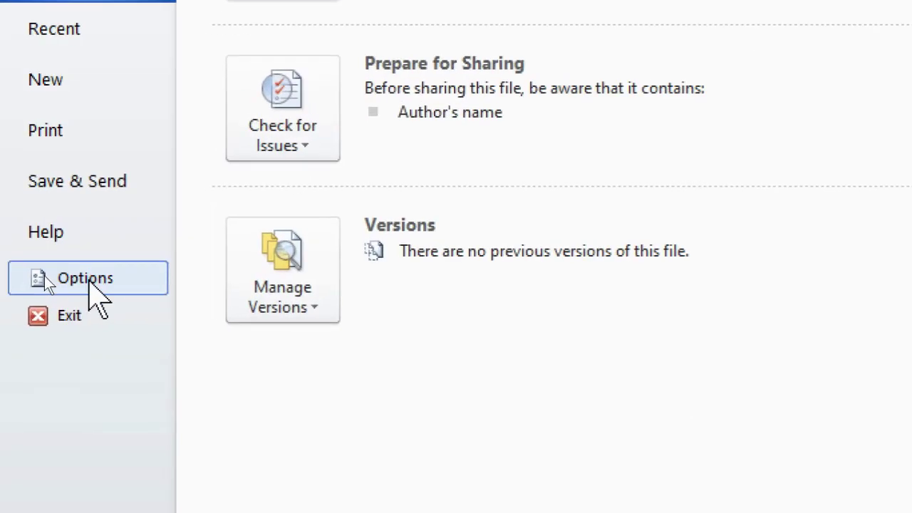
left_click(87, 279)
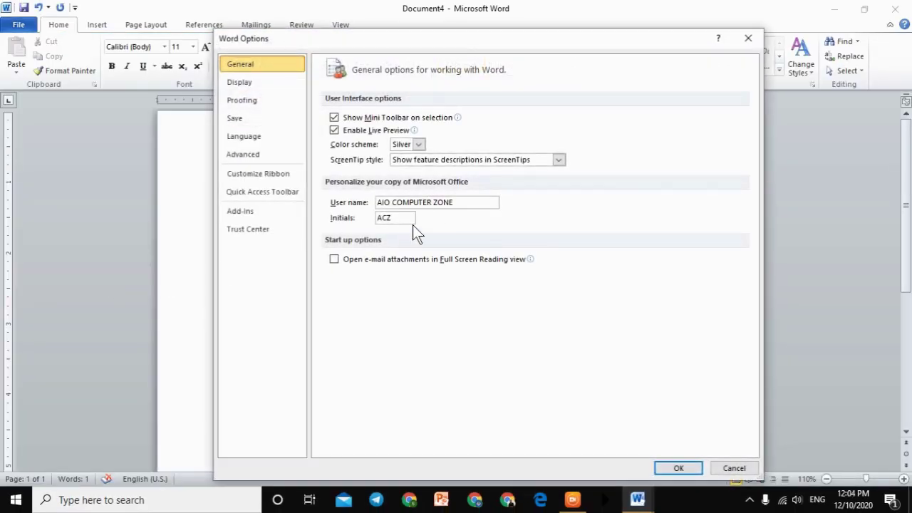
left_click(754, 42)
Step: Reopen Save As, open Tools > Save Options, and close Word Options
left_click(21, 27)
left_click(27, 50)
left_click(555, 378)
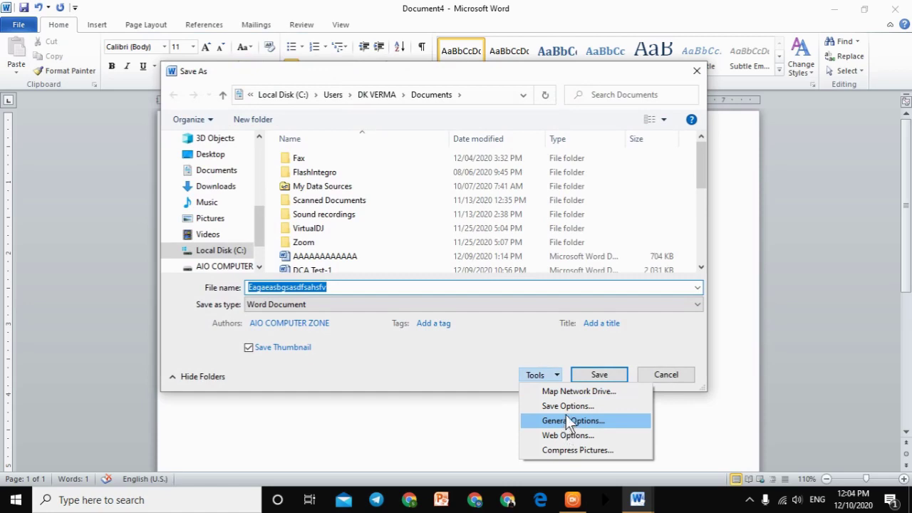
left_click(566, 406)
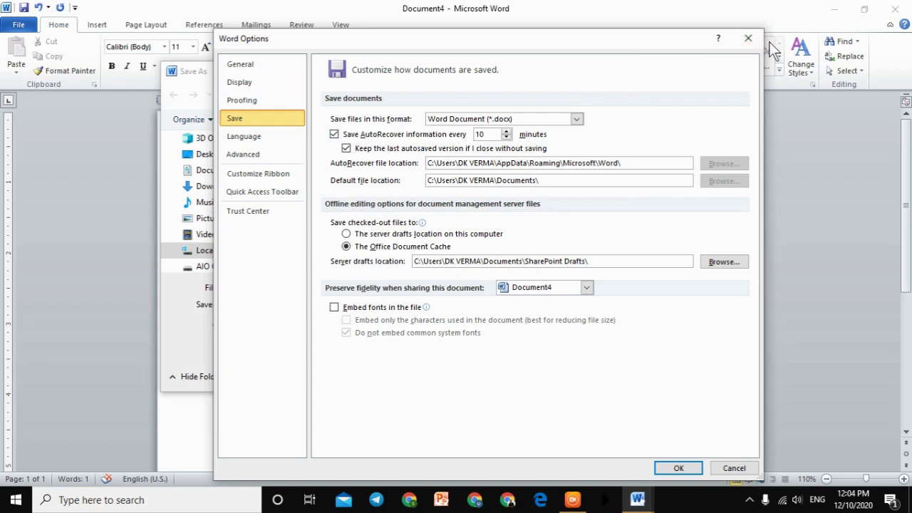
left_click(748, 38)
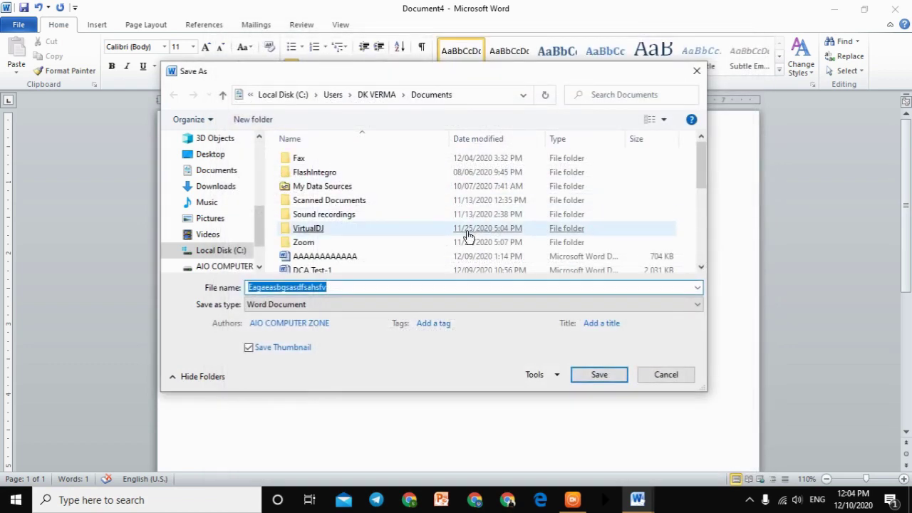
Step: Open and close General Options, then browse the Web Options tabs
left_click(553, 374)
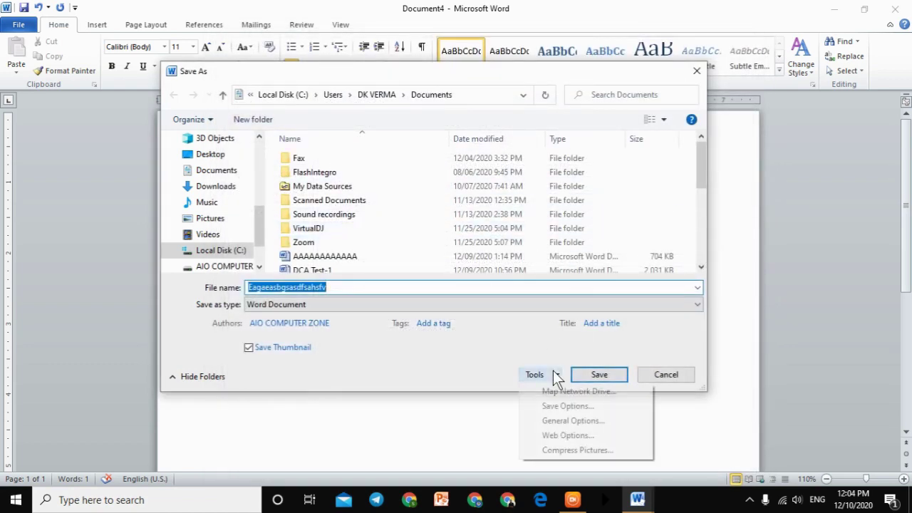
left_click(575, 421)
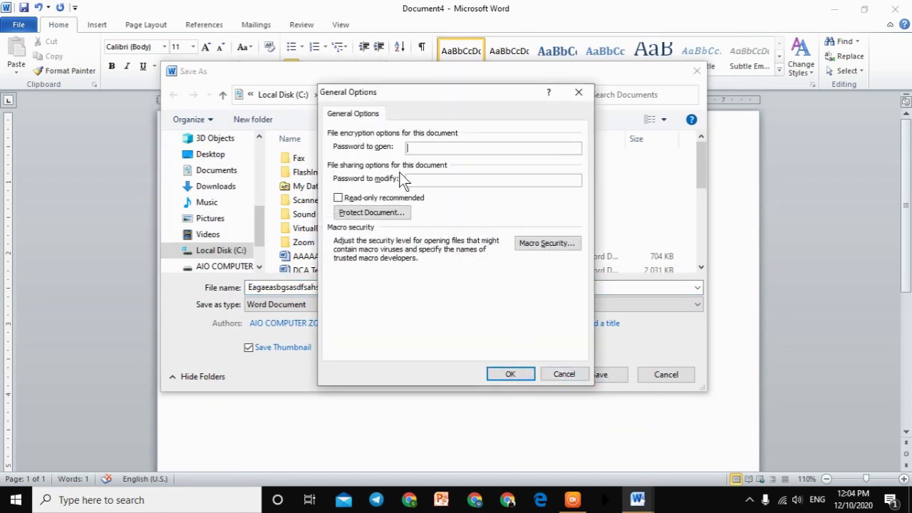
left_click(579, 91)
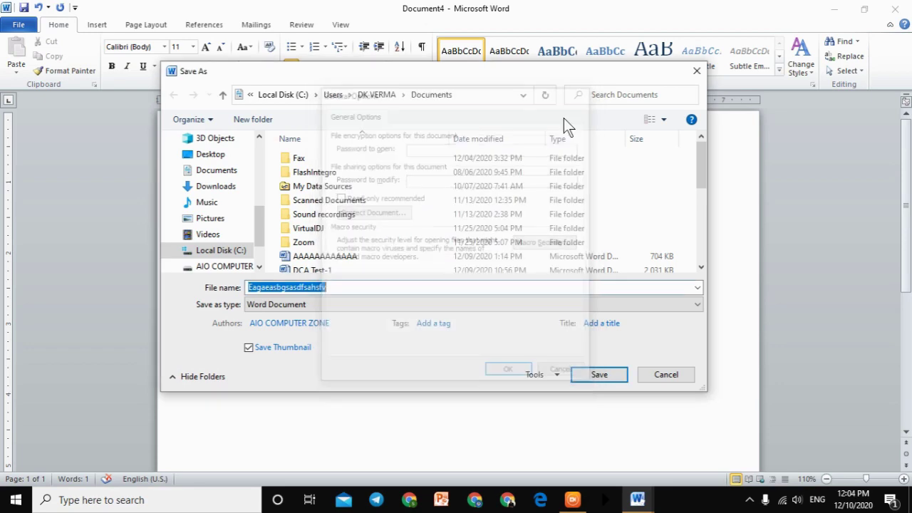
left_click(556, 375)
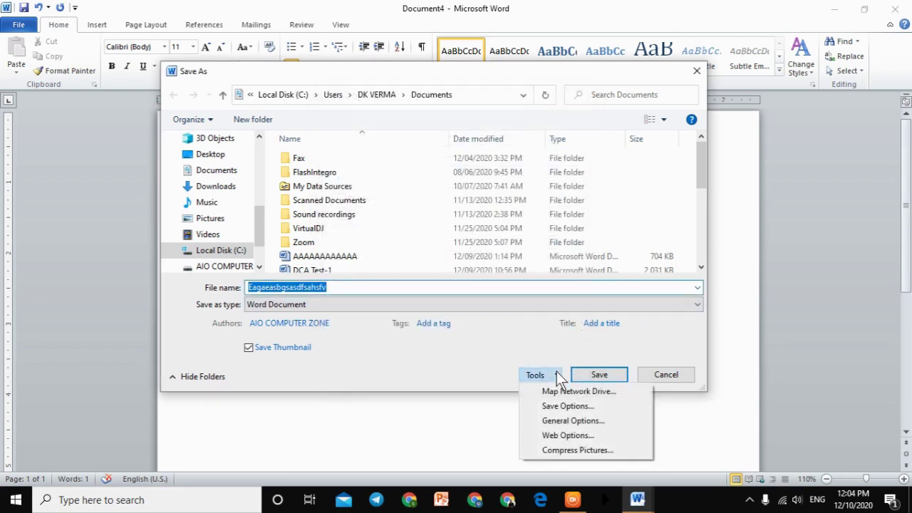
left_click(550, 438)
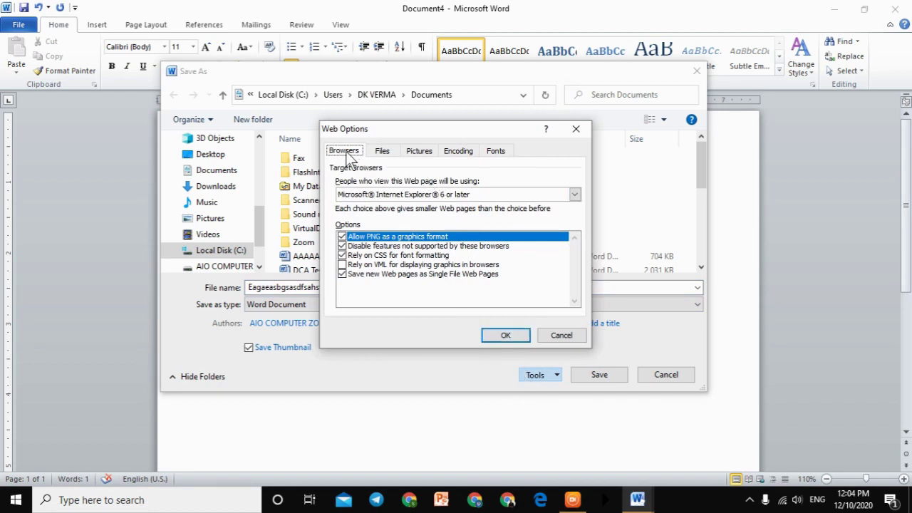
left_click(384, 151)
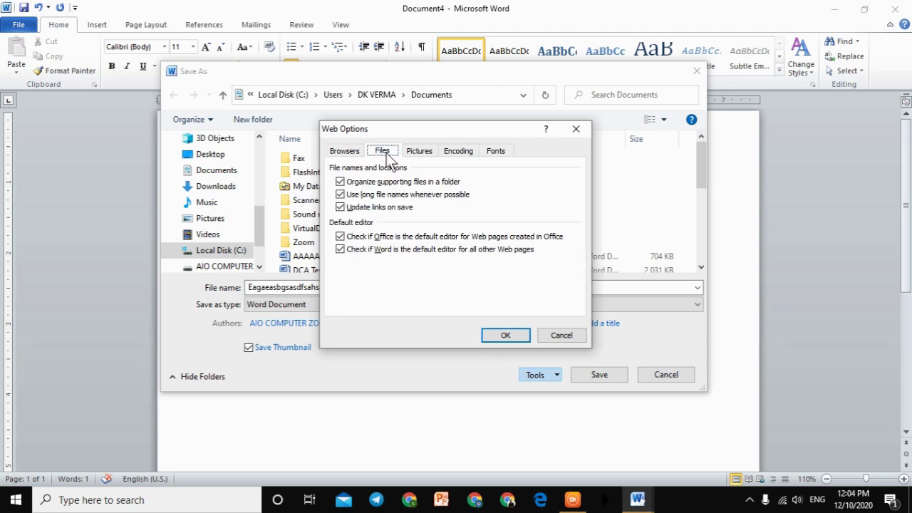
left_click(413, 153)
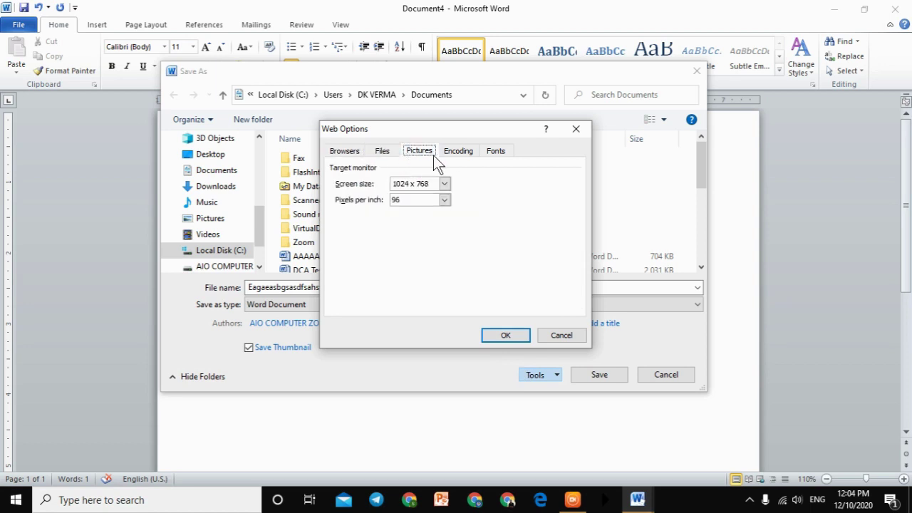
left_click(457, 153)
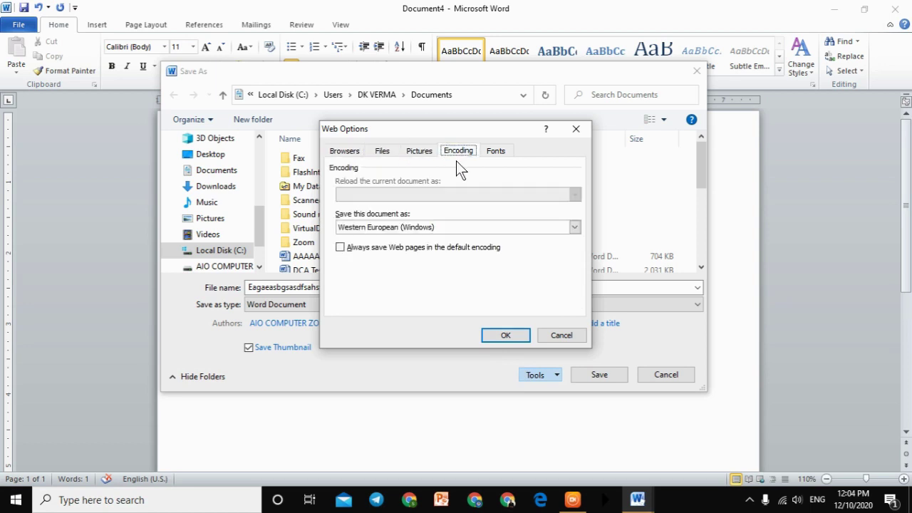
left_click(493, 153)
left_click(427, 153)
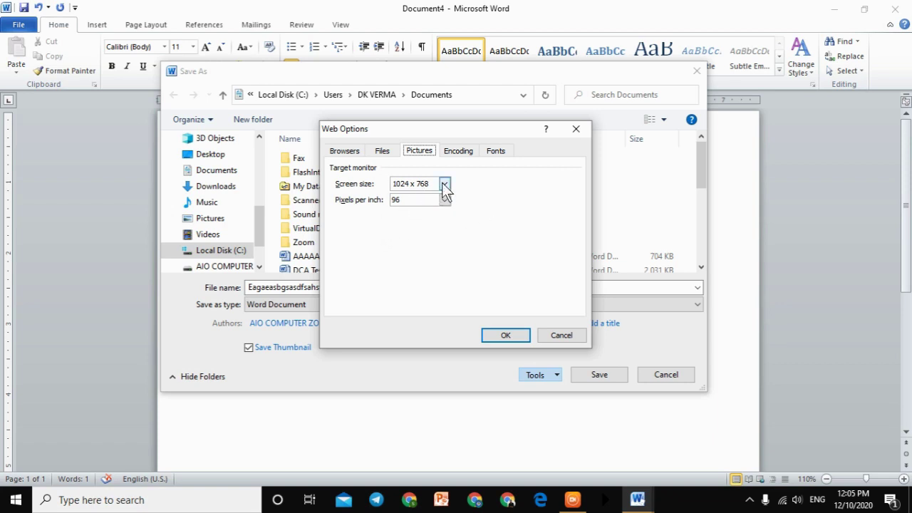
Step: Set the Web Options target screen to 1920 x 1200 at 120 pixels per inch
left_click(443, 184)
scroll(438, 235, "down", 2)
scroll(437, 237, "down", 1)
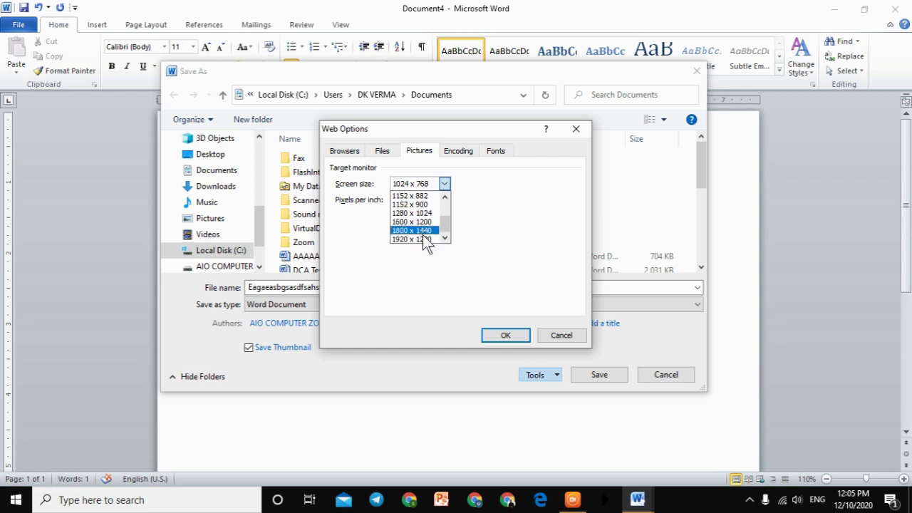
left_click(422, 240)
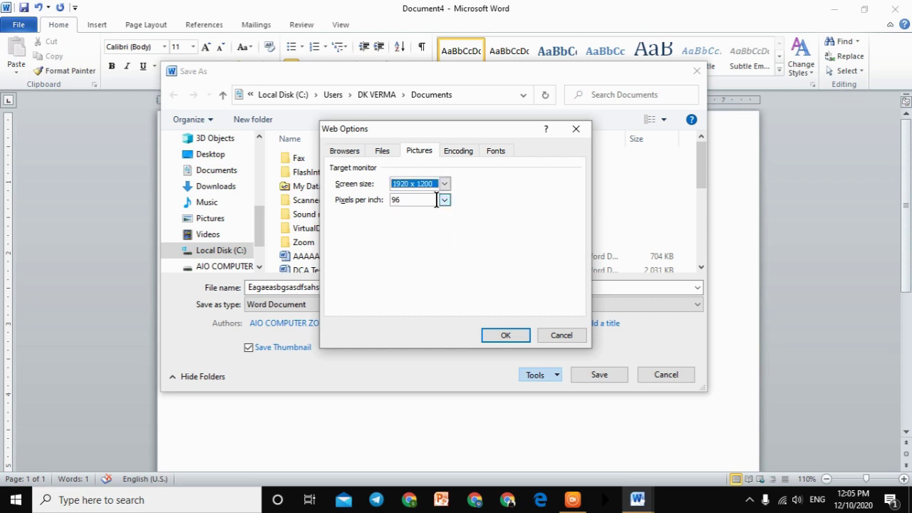
left_click(444, 202)
left_click(434, 225)
left_click(526, 339)
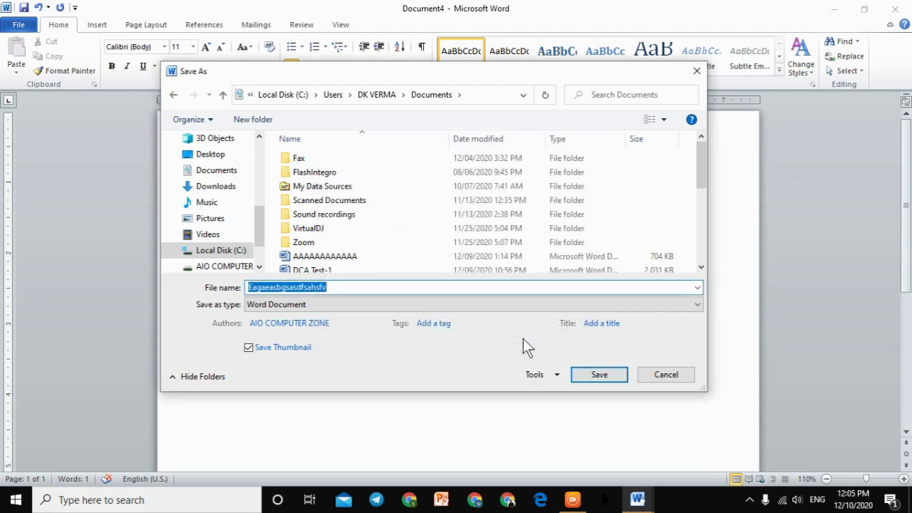
left_click(536, 375)
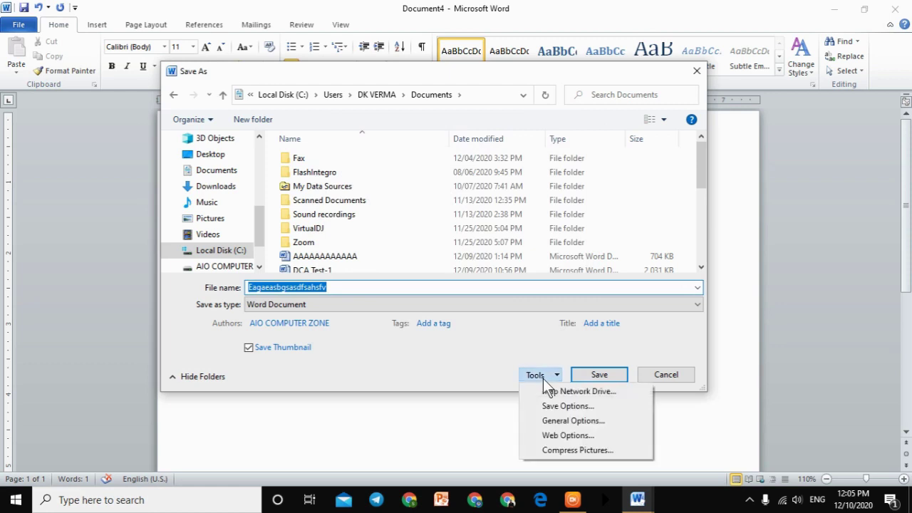
Step: Review Web Options, keeping Western European (Windows) encoding, then cancel Save As for Document4
left_click(570, 434)
left_click(394, 152)
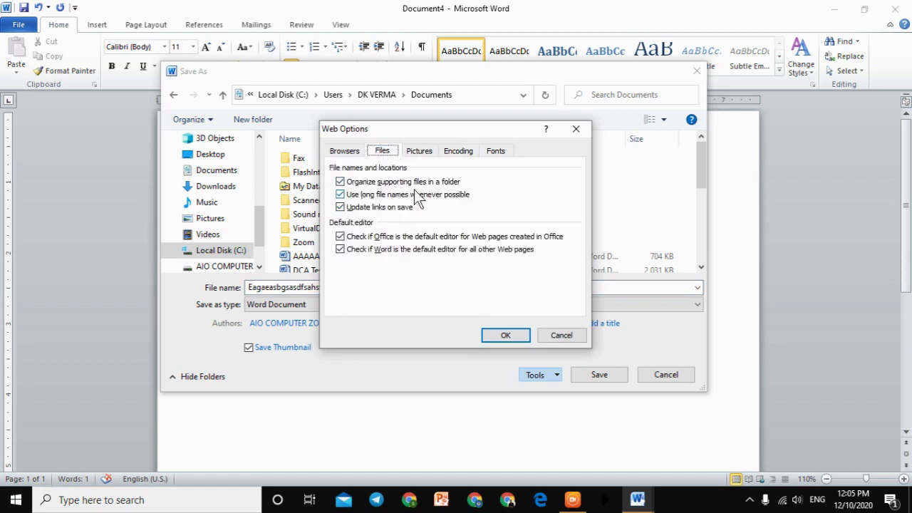
left_click(345, 153)
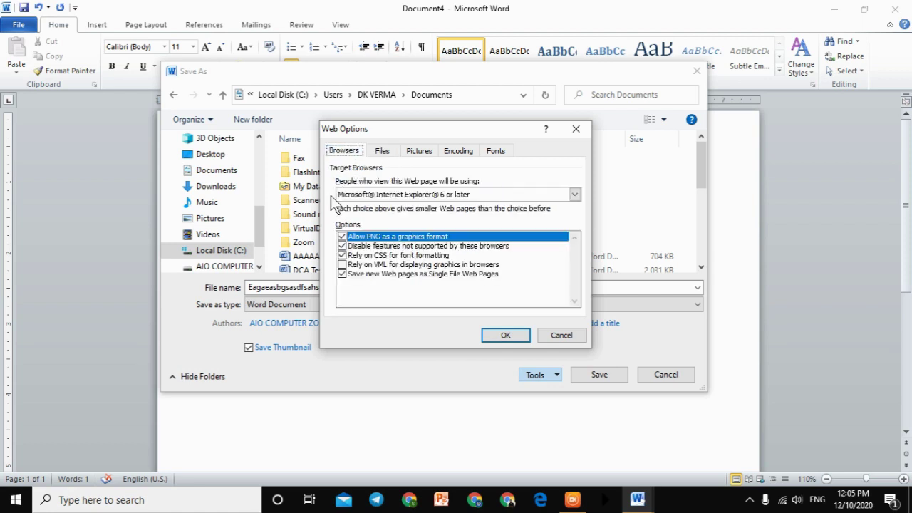
left_click(419, 151)
left_click(456, 152)
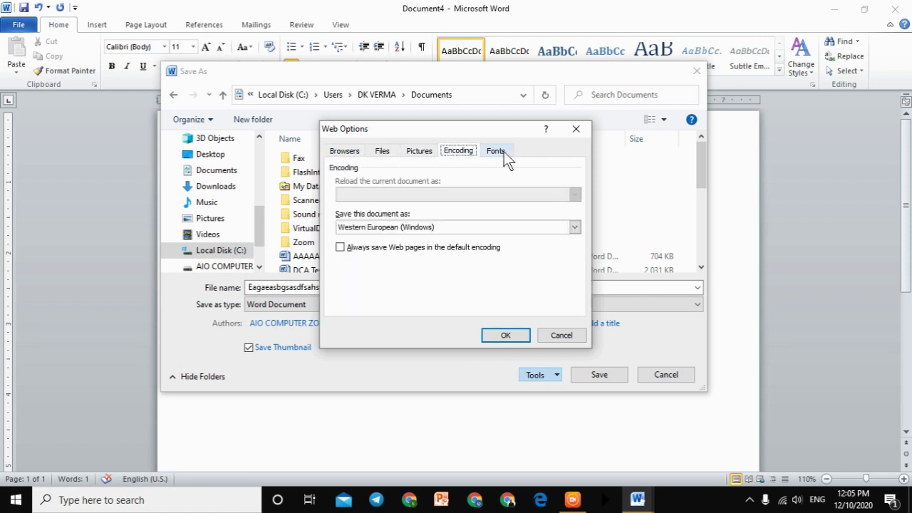
left_click(442, 228)
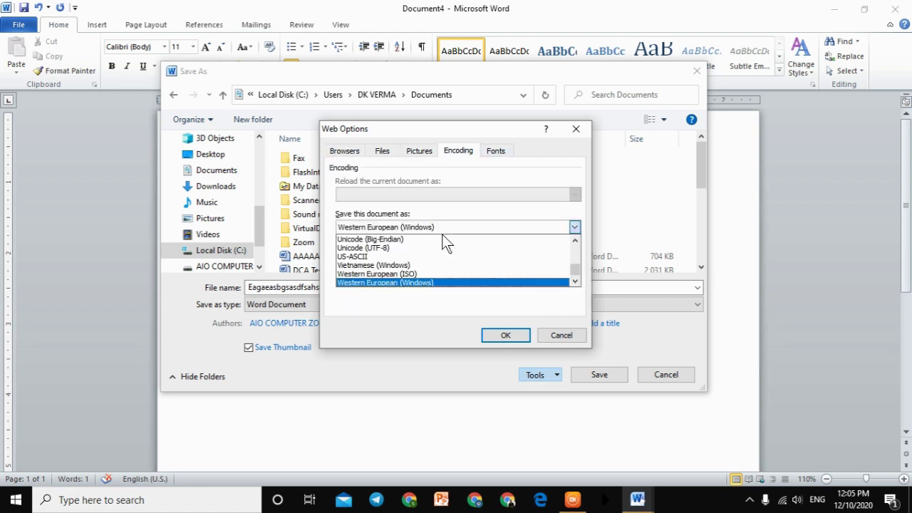
left_click(499, 180)
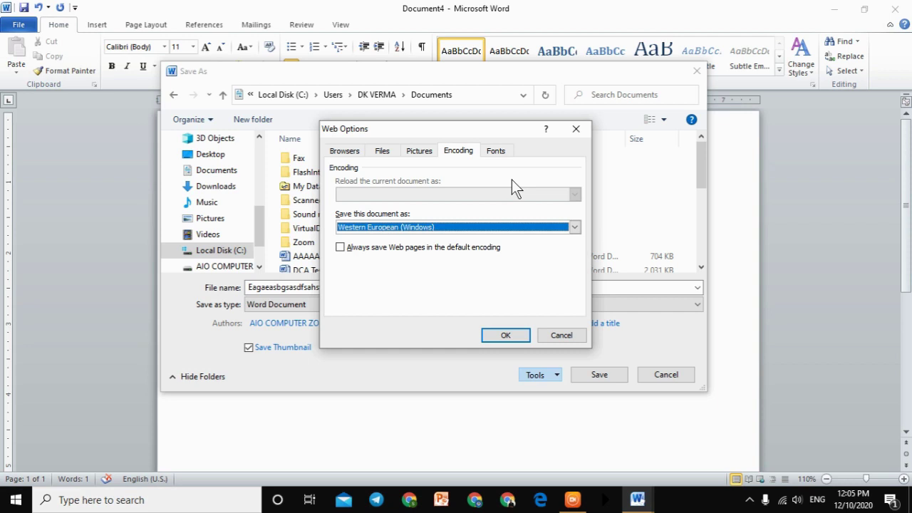
left_click(577, 129)
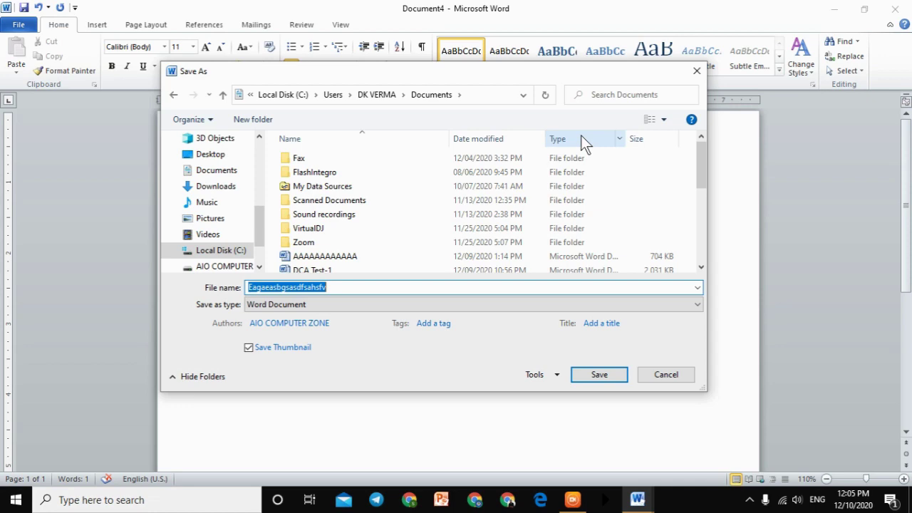
left_click(697, 70)
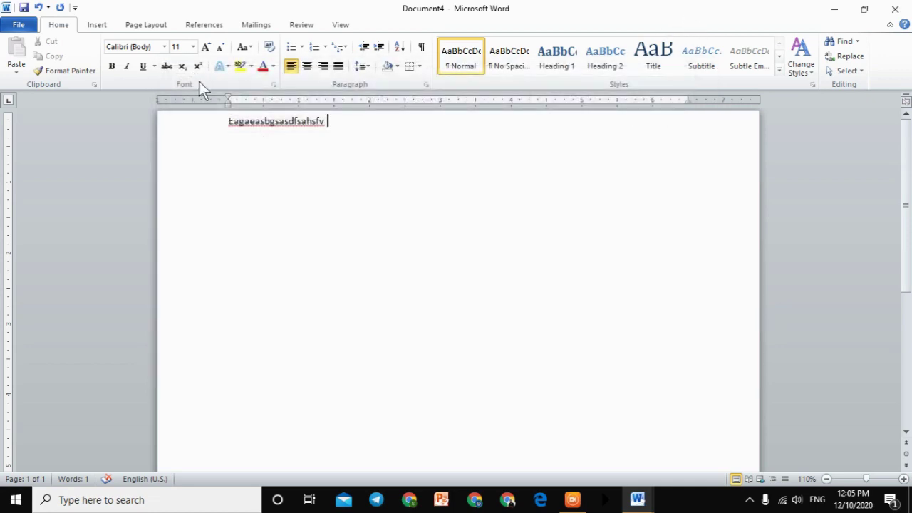
Step: View the File Info page, minimize all three Word windows, and open File Explorer with Win+E
left_click(18, 24)
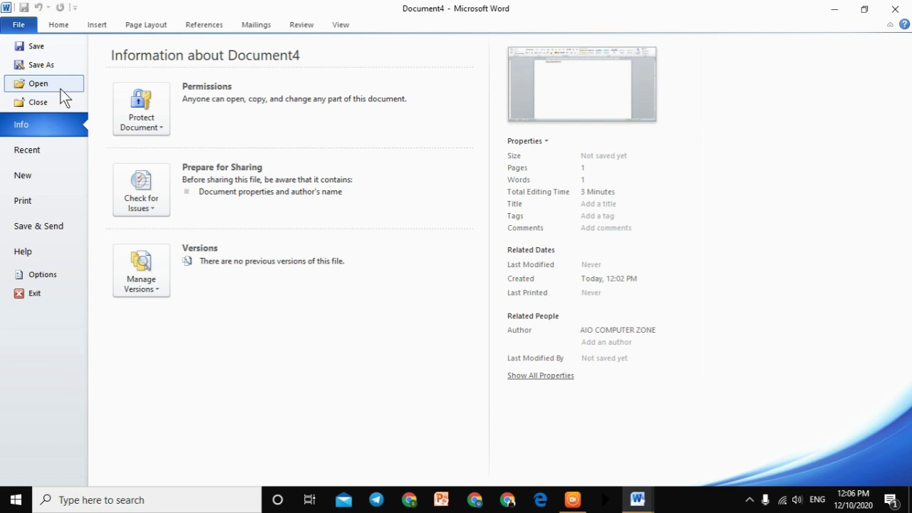
left_click(32, 24)
left_click(838, 8)
left_click(838, 9)
left_click(837, 8)
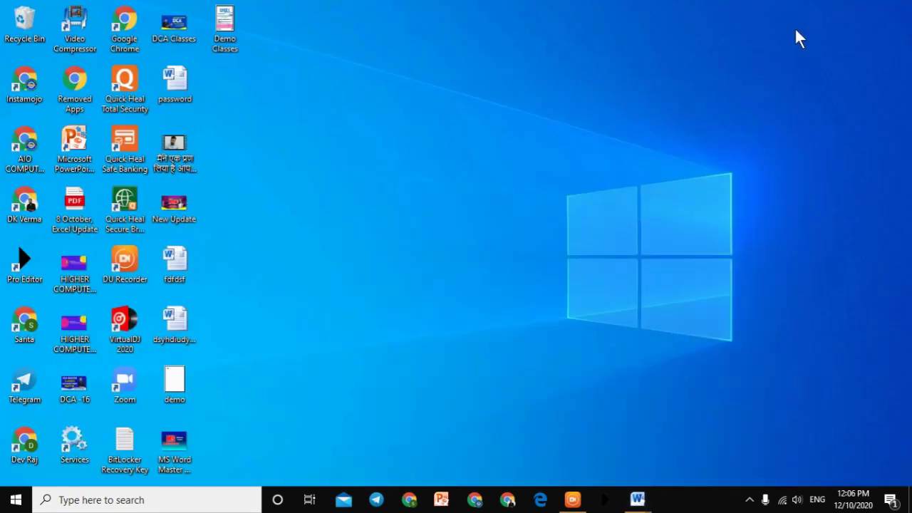
key("super+e")
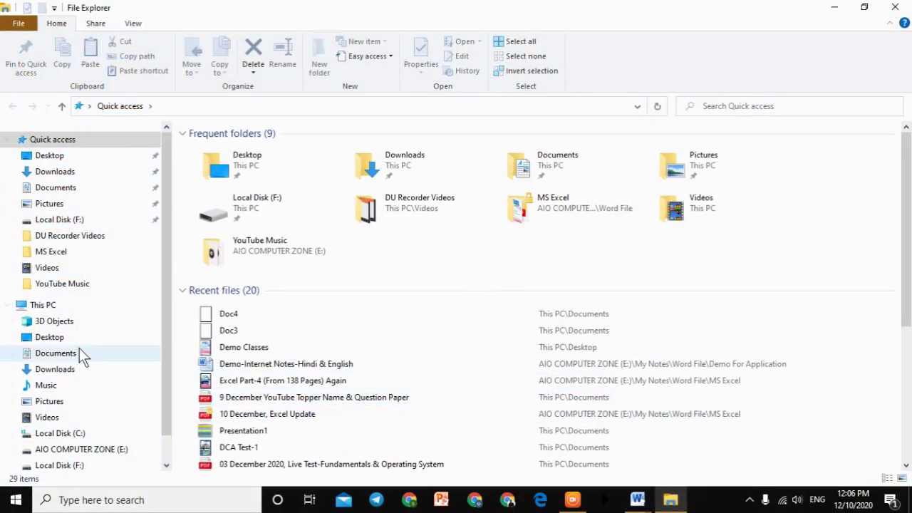
Step: Go to This PC and open the AIO COMPUTER ZONE (E:) drive
left_click(44, 305)
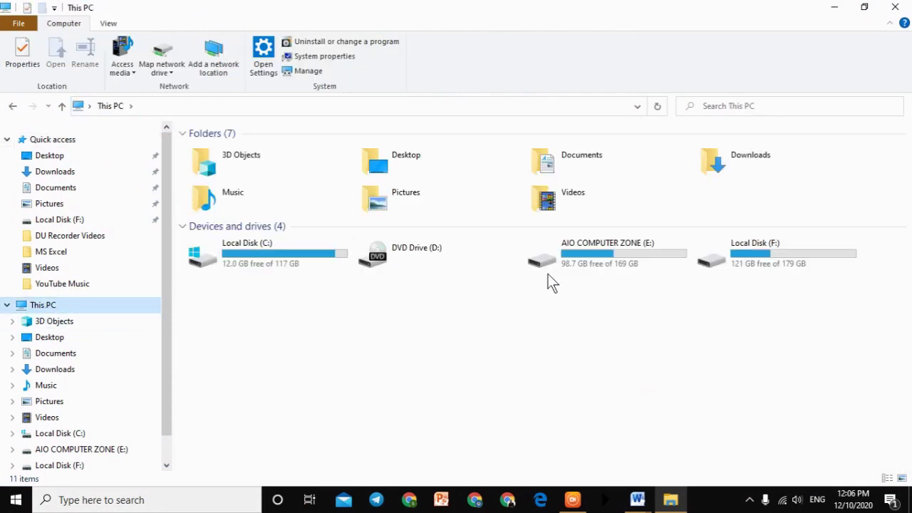
left_click(726, 227)
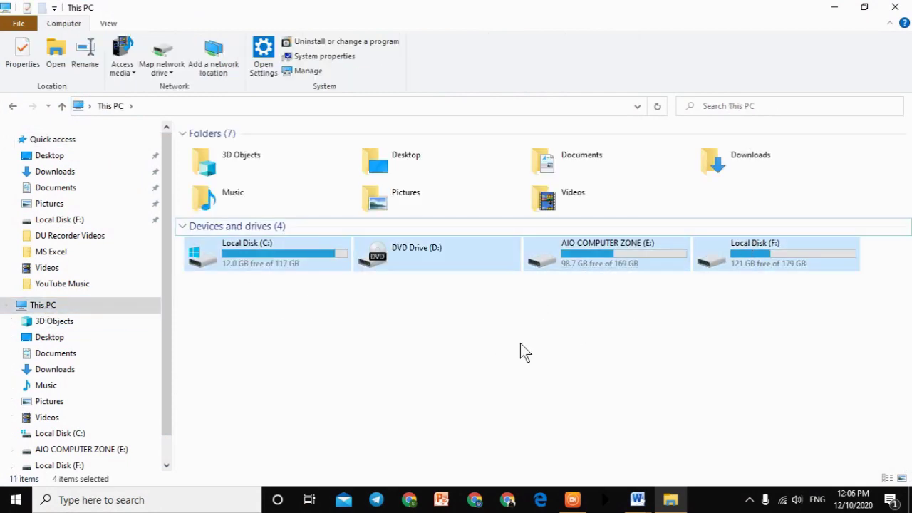
left_click(689, 334)
left_click(673, 255)
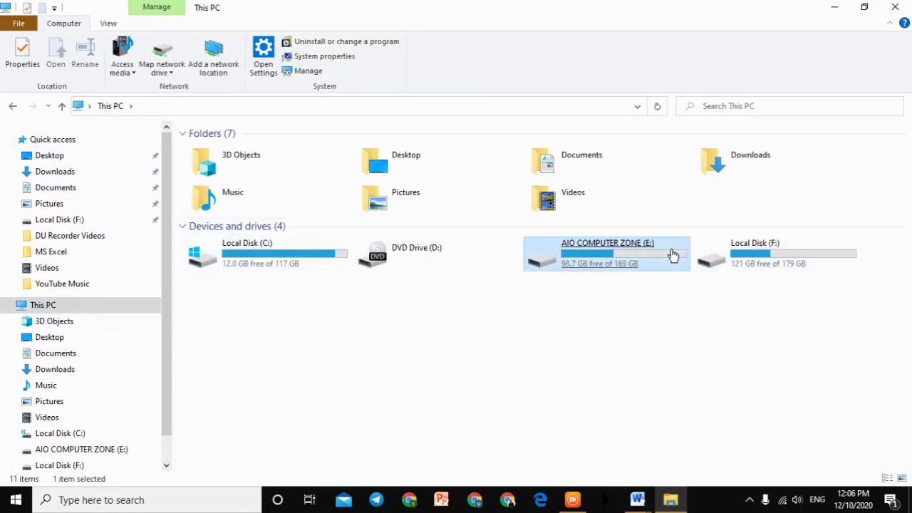
double_click(673, 255)
Step: Navigate to My Notes > Word File > Internet and open Internet (Hindi)
left_click(673, 257)
left_click(491, 389)
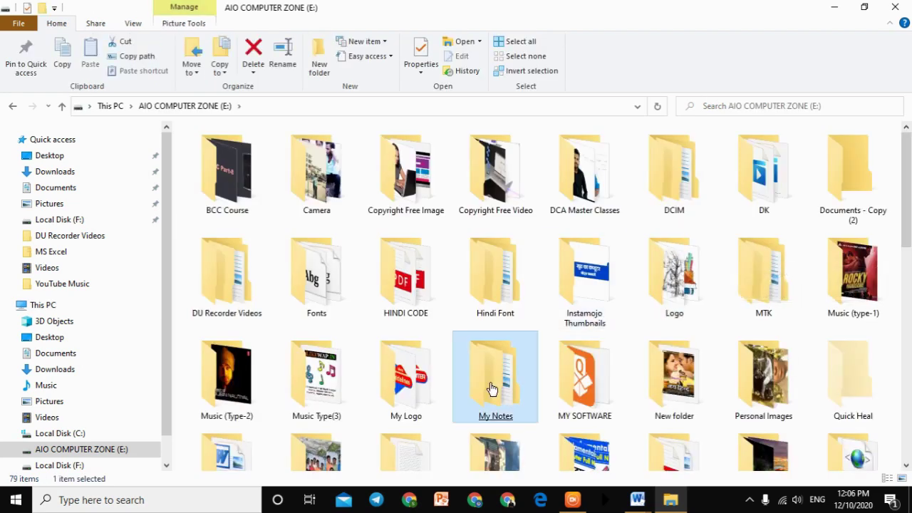
double_click(492, 388)
double_click(227, 192)
left_click(225, 195)
left_click(234, 246)
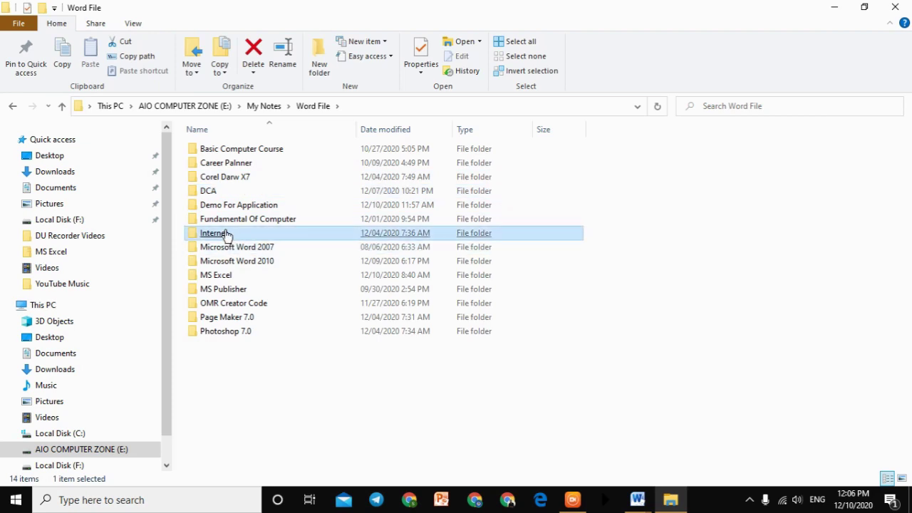
double_click(226, 234)
double_click(225, 193)
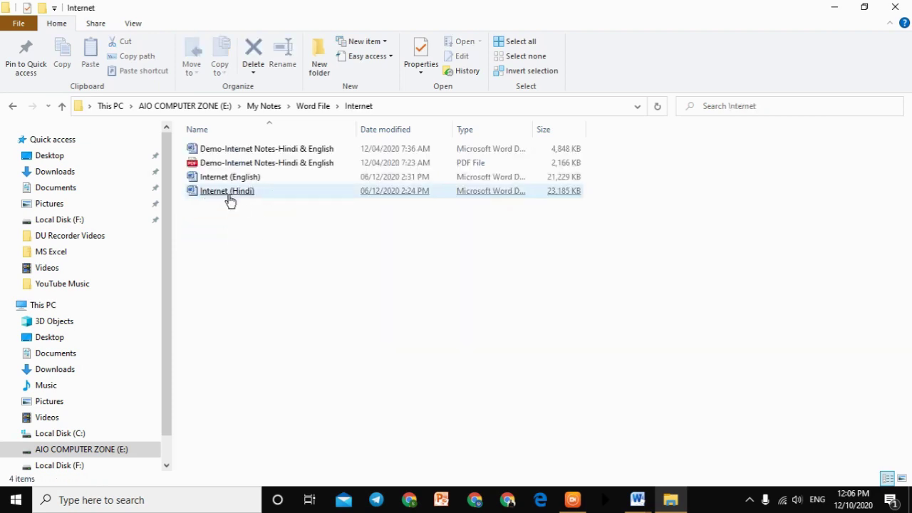
Step: Open Internet (Hindi) in Microsoft Word via Open with, maximize it, then close it
right_click(229, 193)
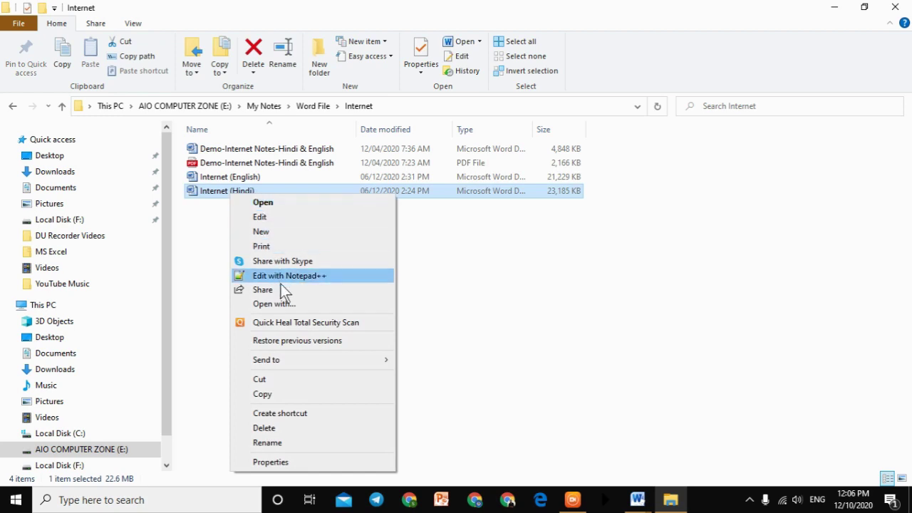
left_click(276, 309)
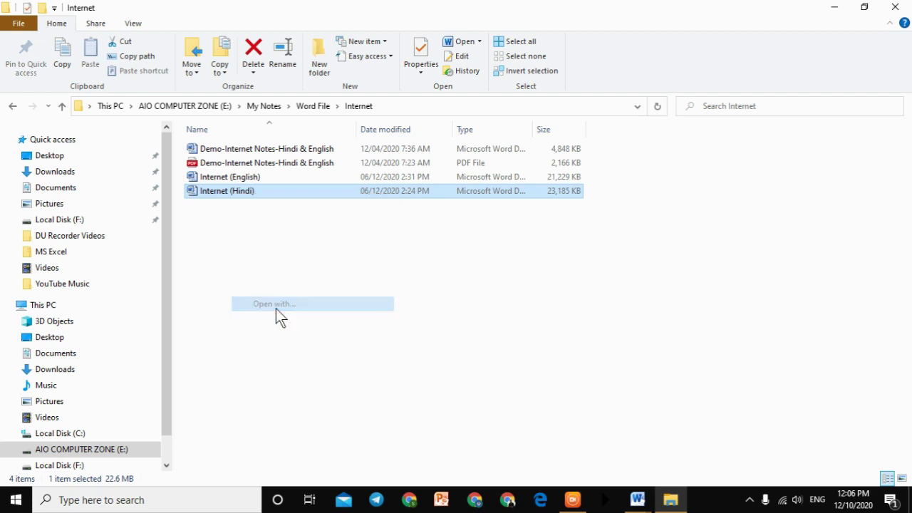
left_click(374, 294)
scroll(382, 313, "down", 3)
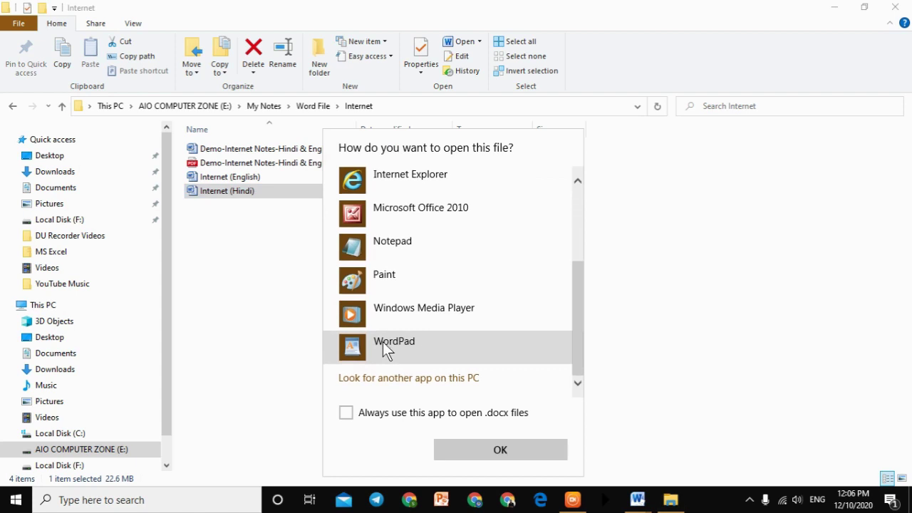
scroll(383, 342, "up", 3)
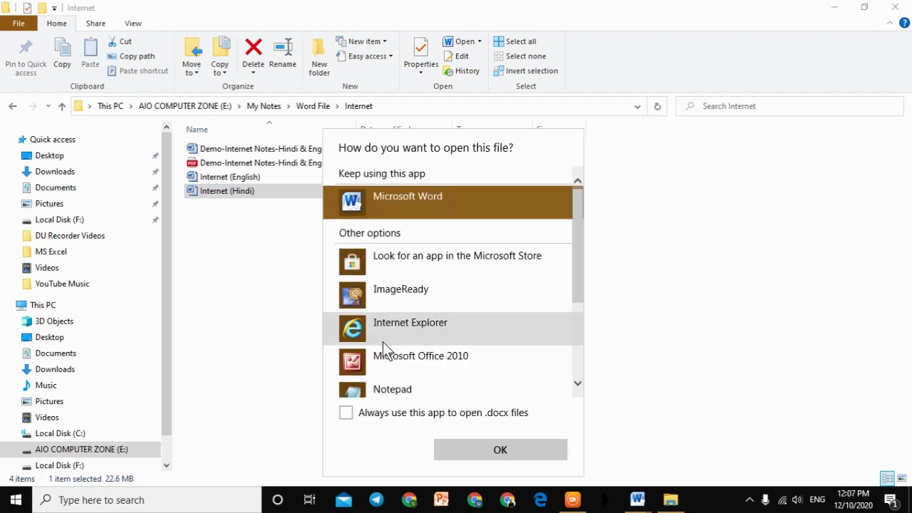
left_click(483, 449)
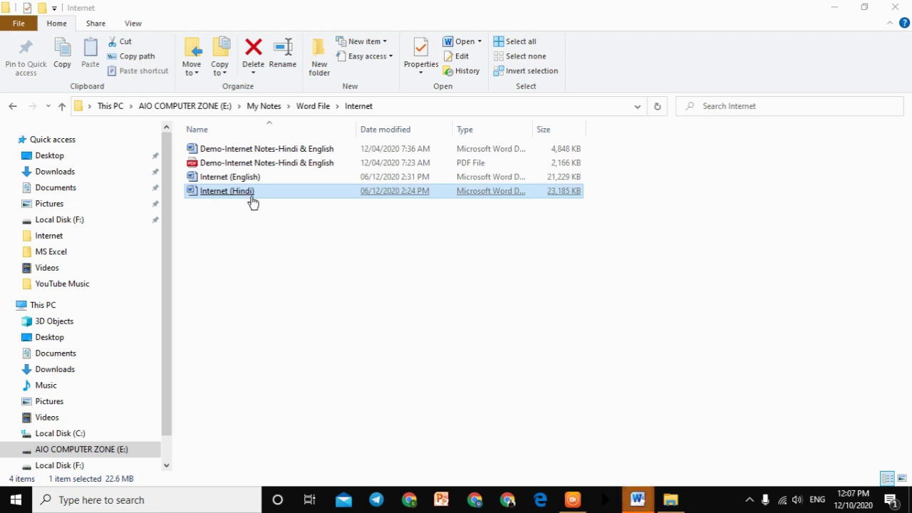
mouse_move(637, 500)
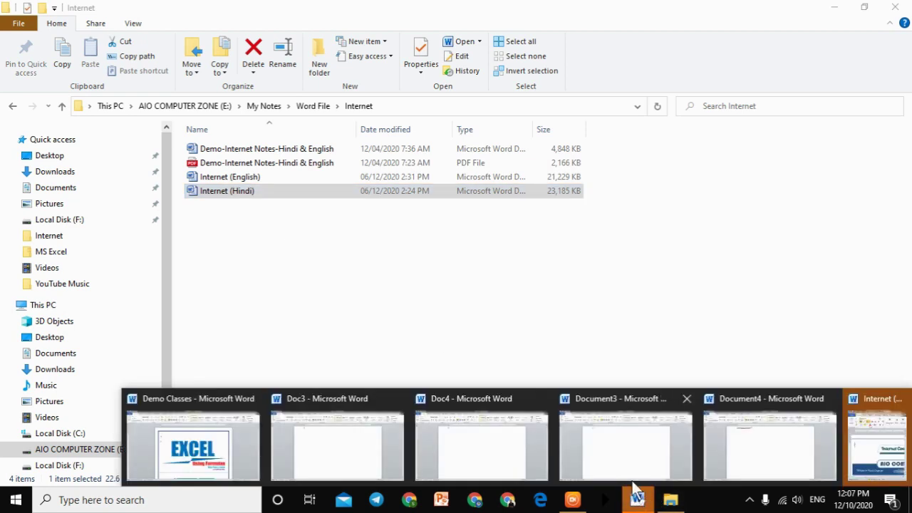
left_click(883, 427)
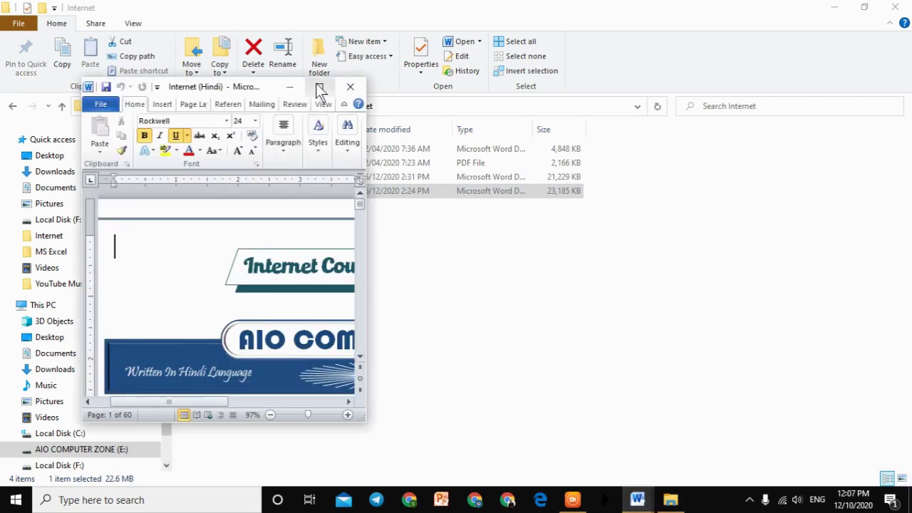
left_click(318, 87)
left_click(895, 9)
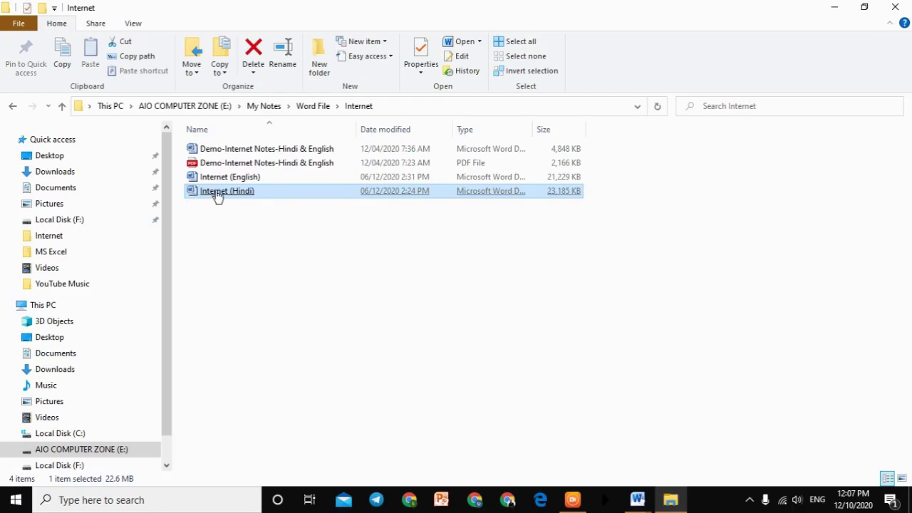
Step: Open the Internet (Hindi) file in WordPad through Open with > More apps
right_click(217, 192)
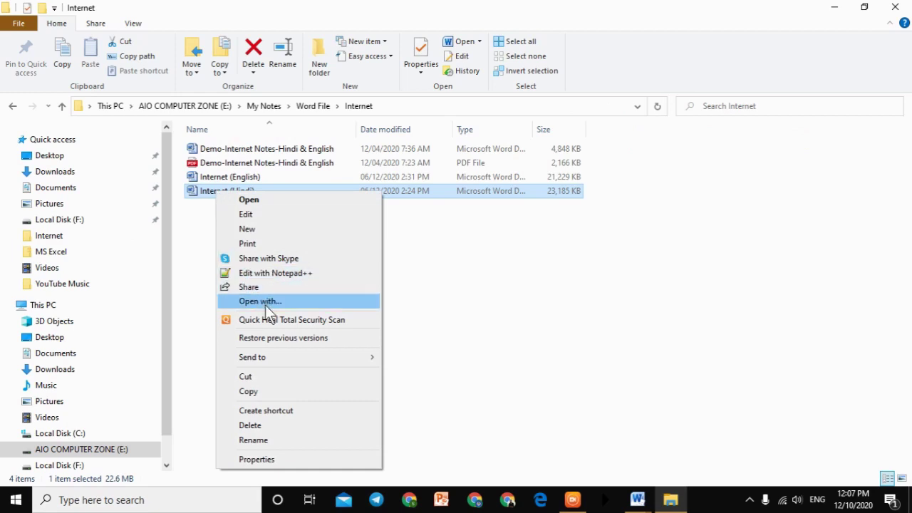
left_click(265, 302)
left_click(370, 288)
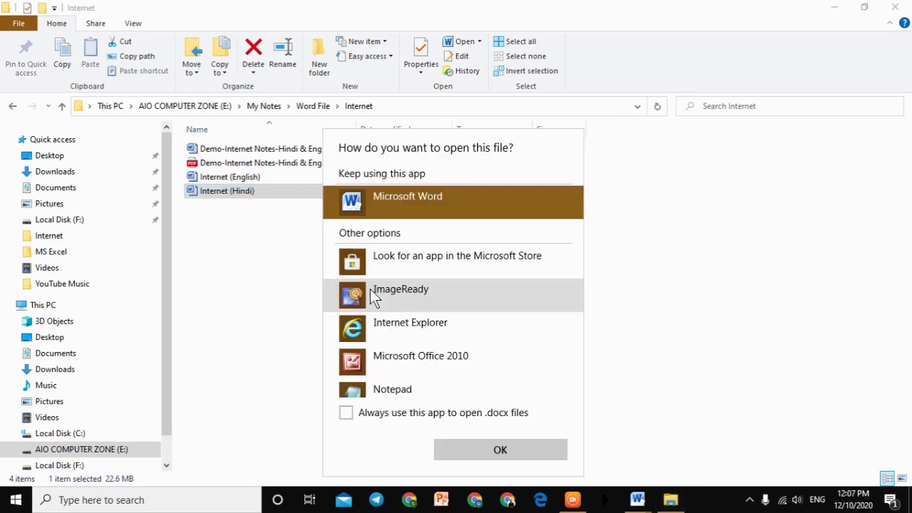
scroll(409, 320, "down", 3)
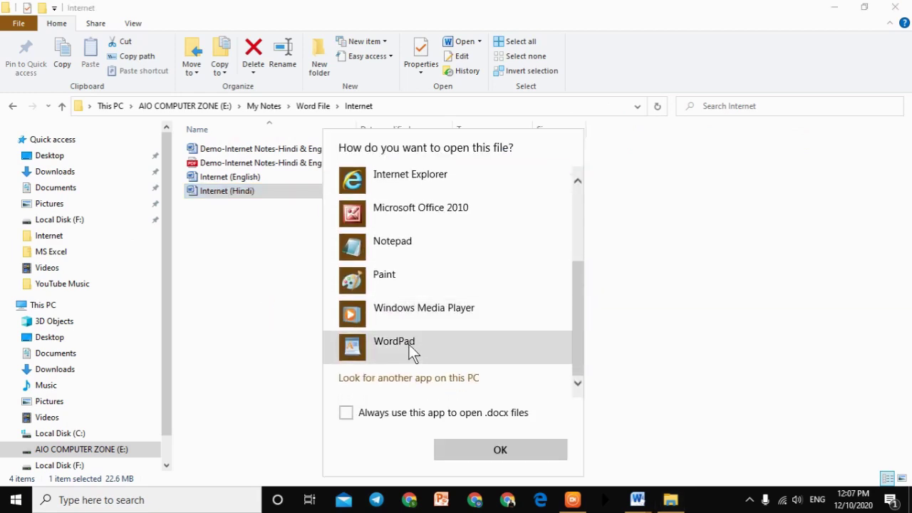
left_click(408, 345)
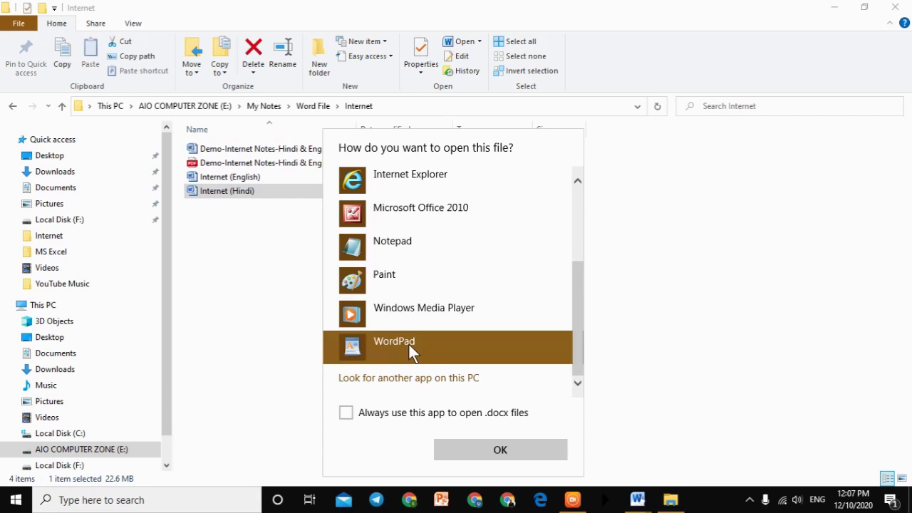
left_click(485, 447)
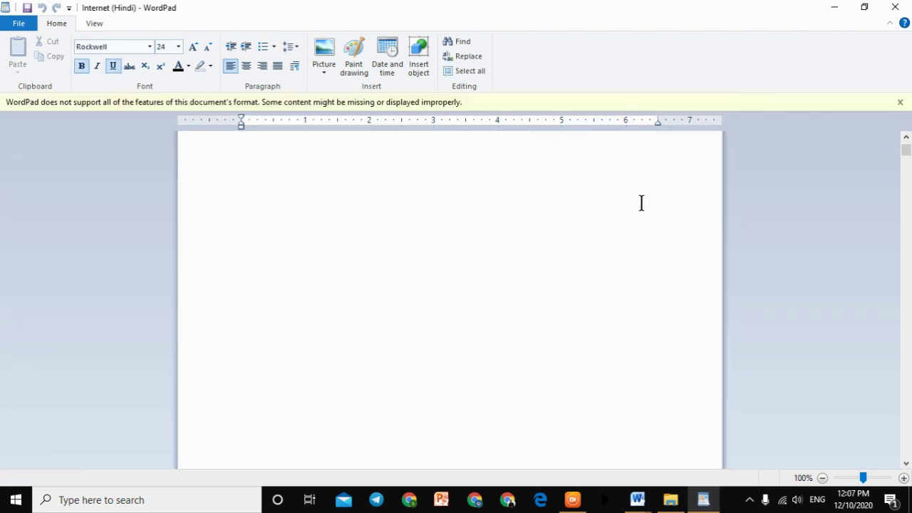
Step: Scroll through the notes down to the Wi-Fi section, then close WordPad
scroll(642, 203, "down", 10)
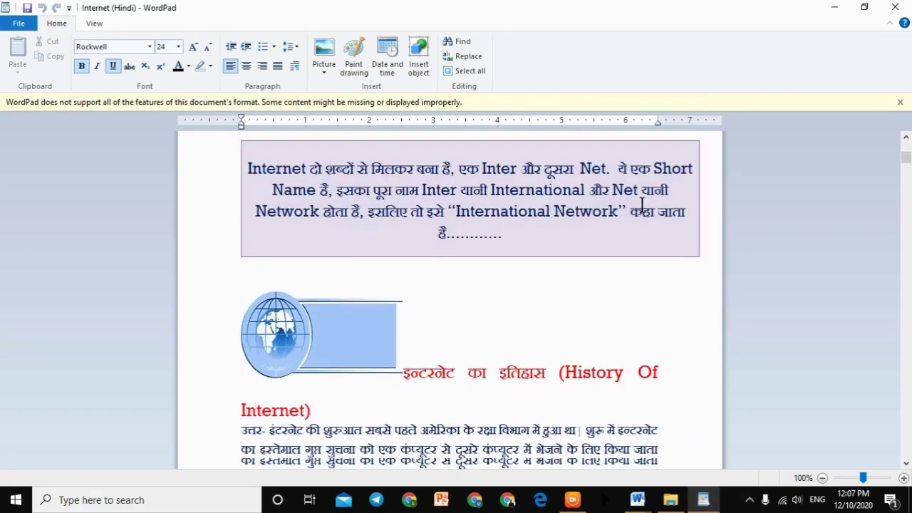
scroll(641, 204, "down", 15)
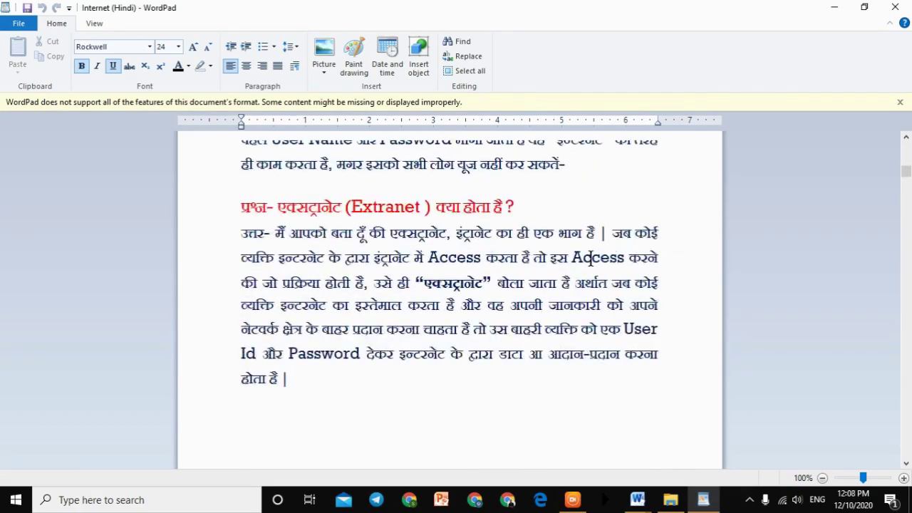
scroll(590, 261, "down", 15)
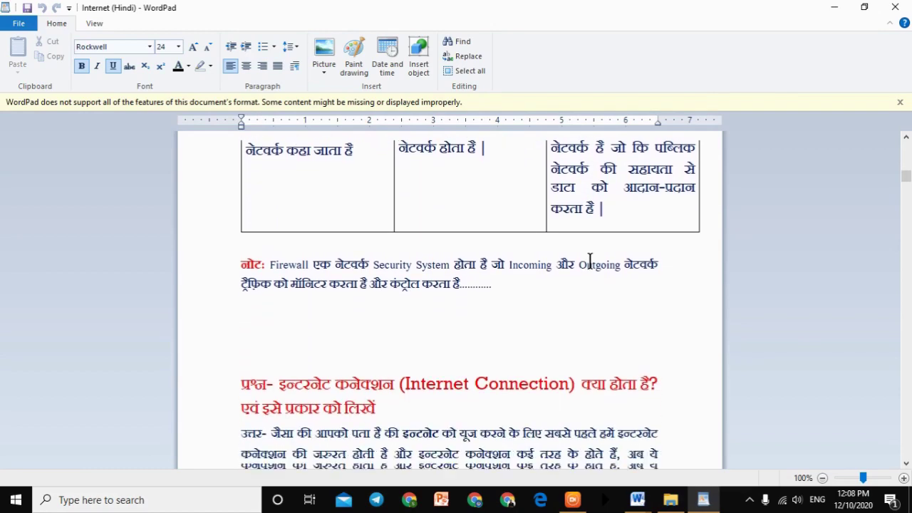
scroll(590, 261, "down", 15)
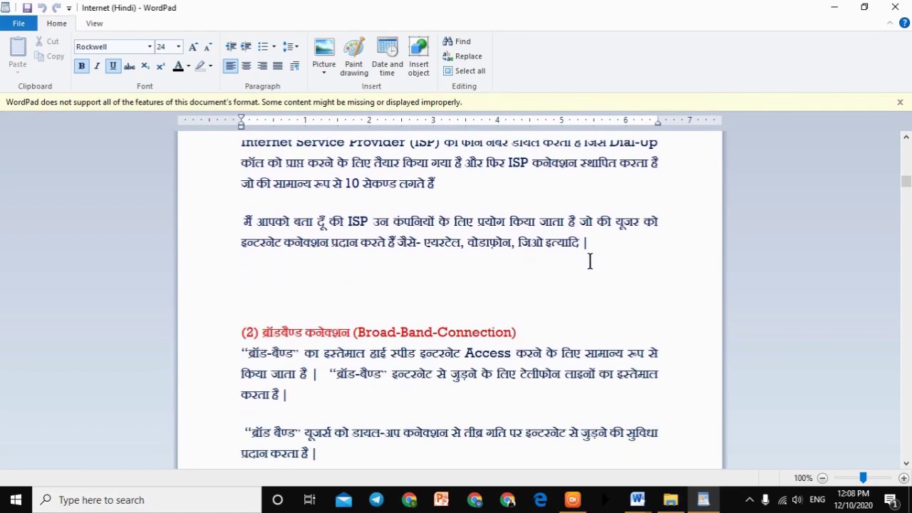
scroll(688, 221, "down", 15)
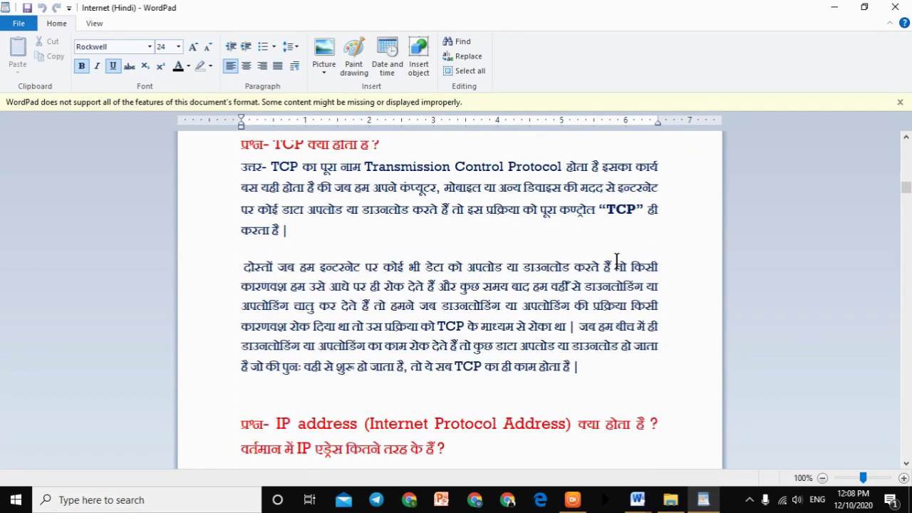
scroll(616, 261, "down", 15)
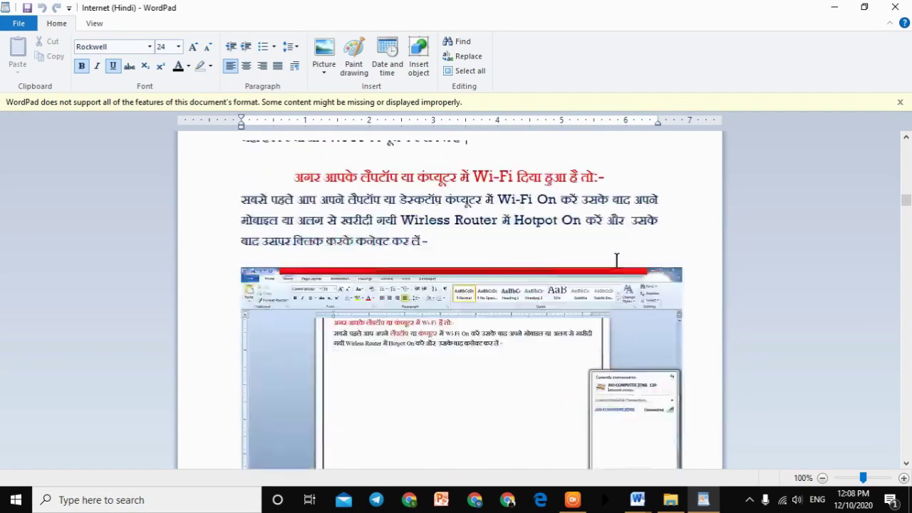
left_click(895, 7)
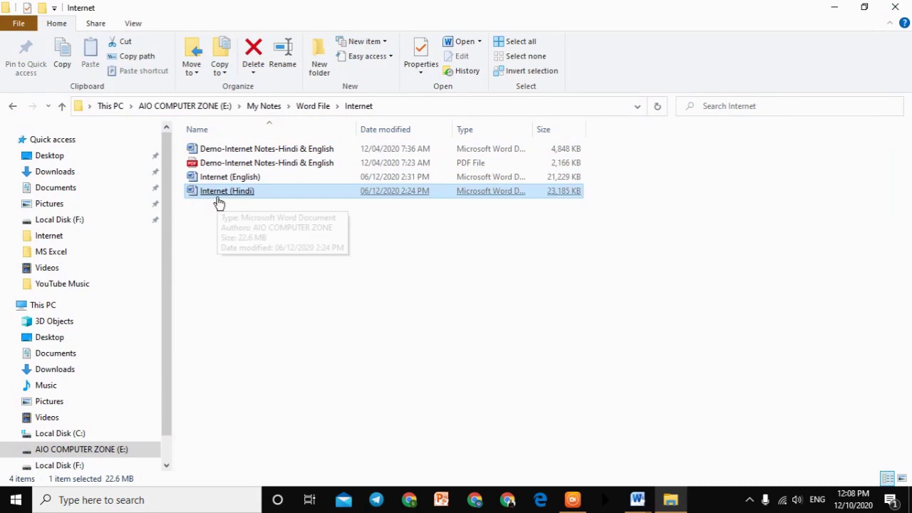
Step: Close Document3 and Document4, discarding Document4's unsaved changes
left_click_drag(205, 196, 556, 377)
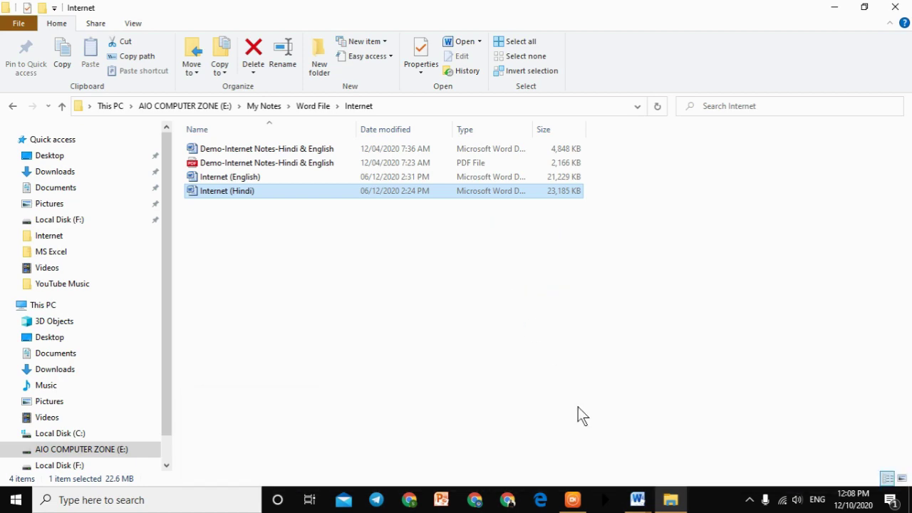
left_click(637, 499)
left_click(744, 436)
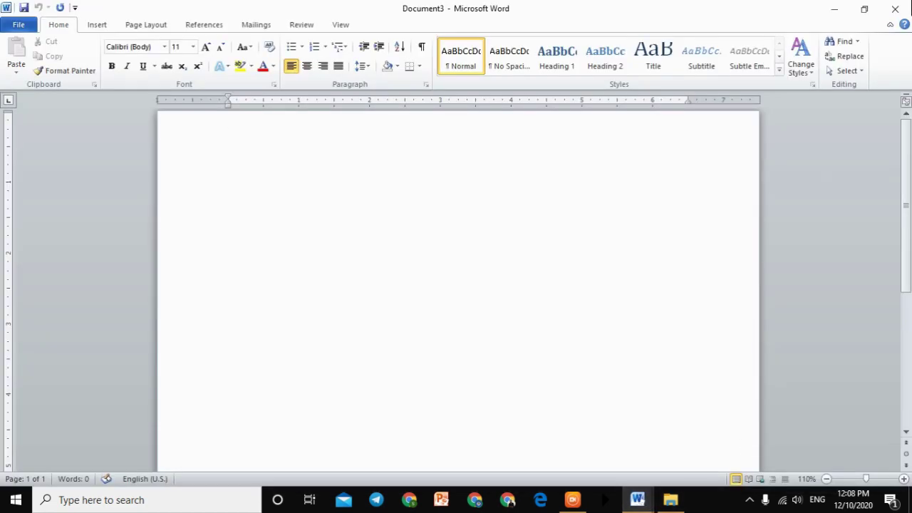
left_click(896, 7)
left_click(644, 499)
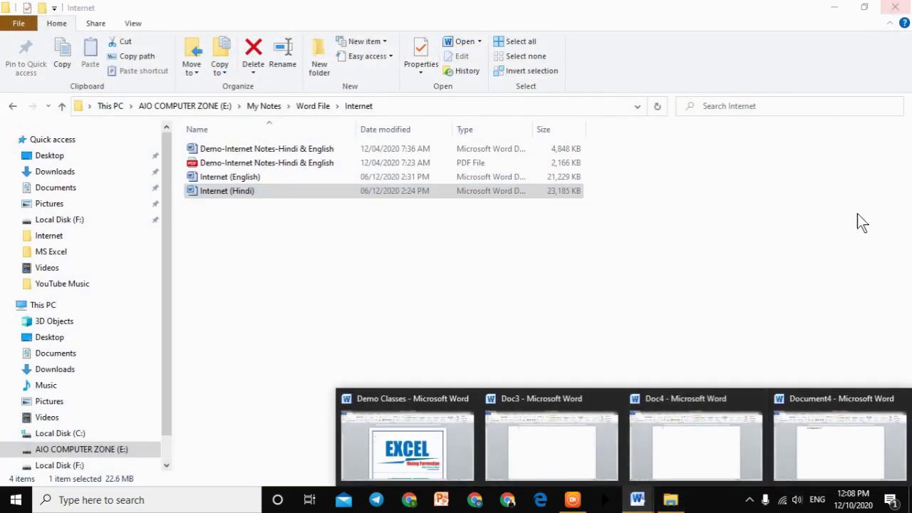
left_click(832, 459)
left_click(895, 7)
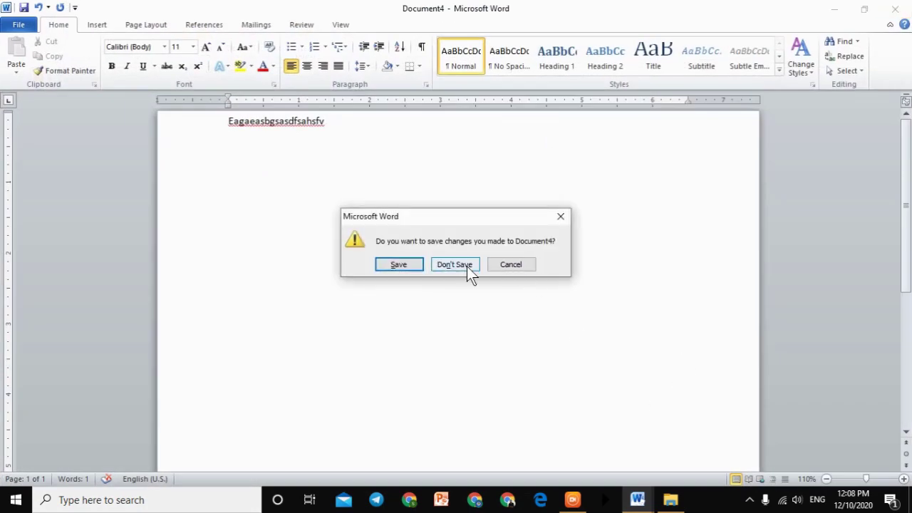
left_click(466, 266)
Step: Close the remaining Word documents, ending with Demo Classes
left_click(637, 499)
left_click(780, 460)
left_click(895, 7)
left_click(638, 499)
left_click(695, 449)
left_click(896, 7)
left_click(637, 499)
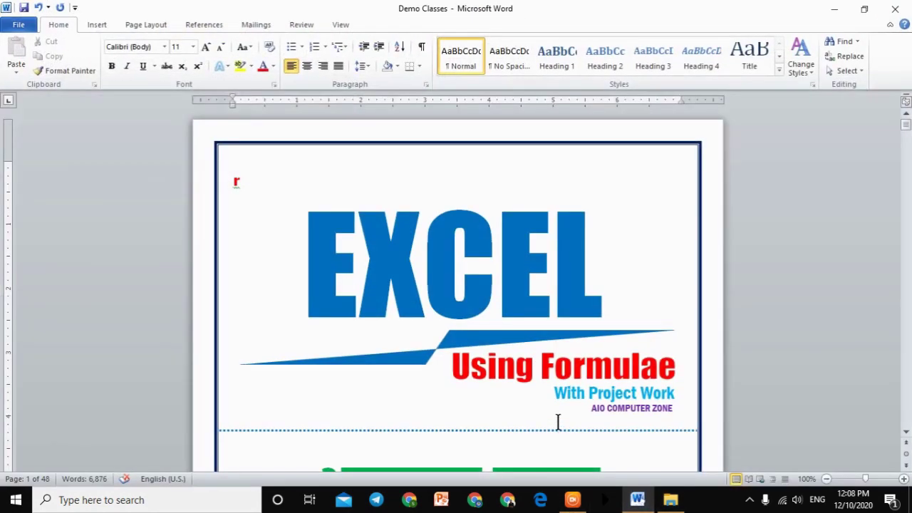
left_click(895, 7)
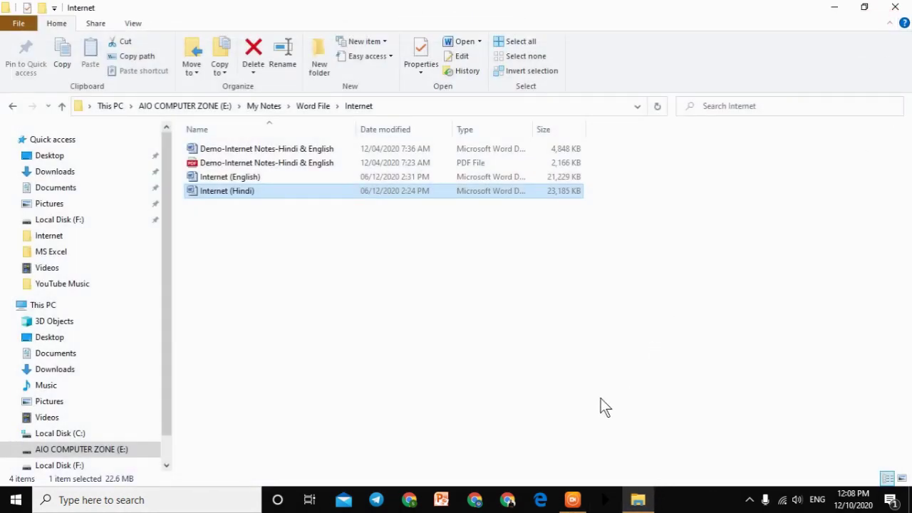
Step: Relaunch Word 2010 with the winword Run command and minimize it behind the Internet folder
key("super+r")
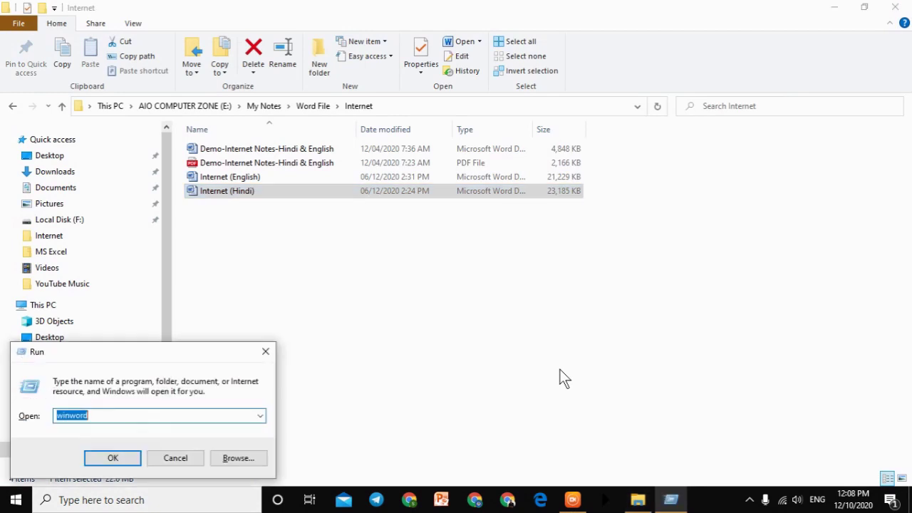
key("Return")
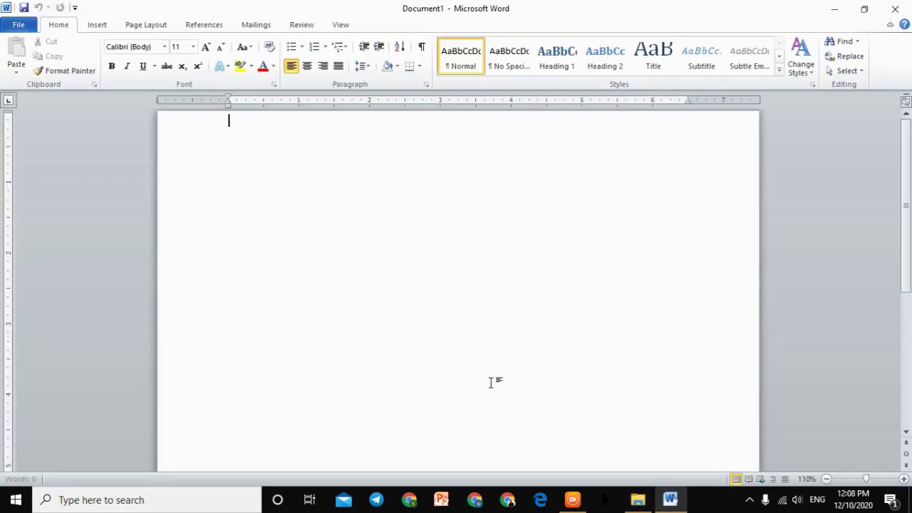
left_click(835, 9)
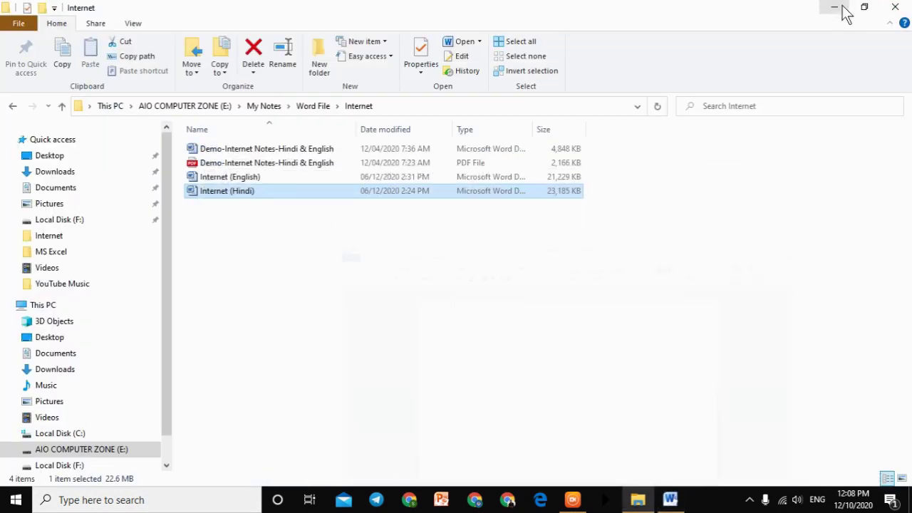
left_click(289, 320)
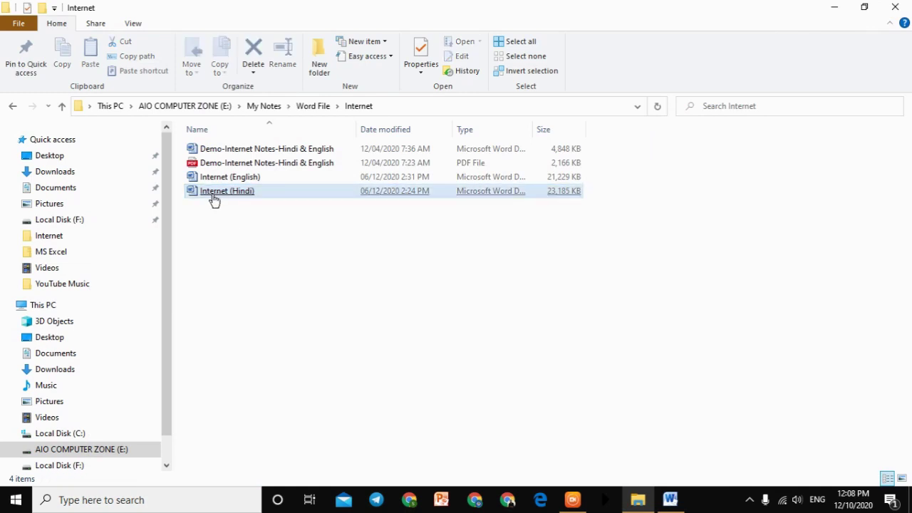
Step: Drag Internet (Hindi).docx into Document1 to embed it as a file icon
left_click_drag(218, 199, 292, 246)
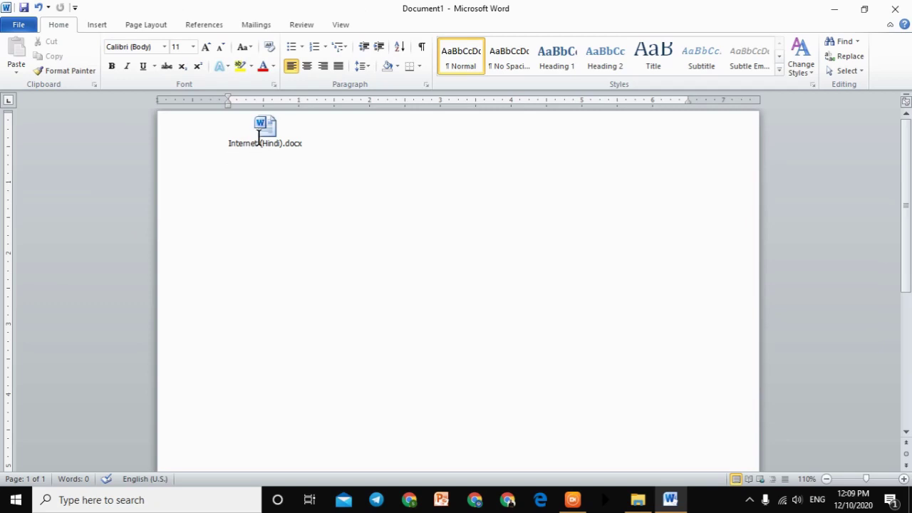
left_click(261, 143)
left_click(353, 191)
left_click(275, 147)
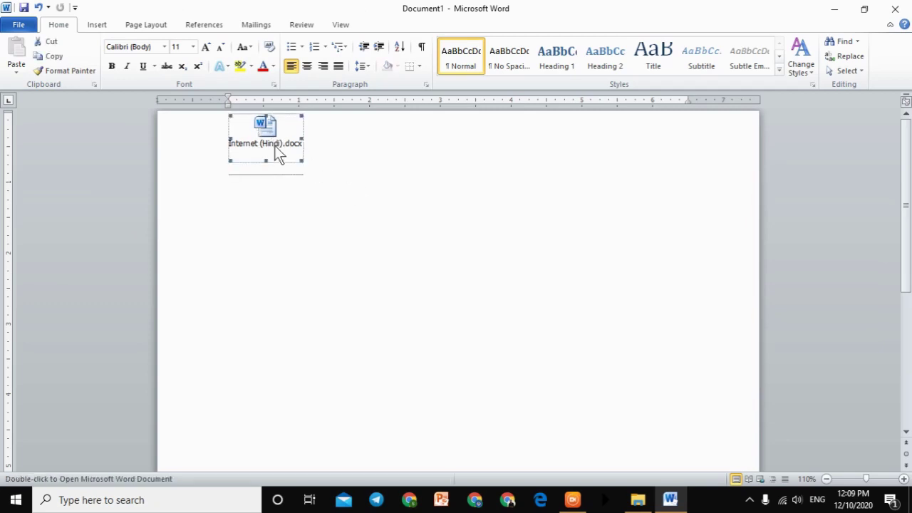
Step: Open the embedded Internet (Hindi) document, close it, and minimize Word
double_click(275, 145)
left_click(895, 8)
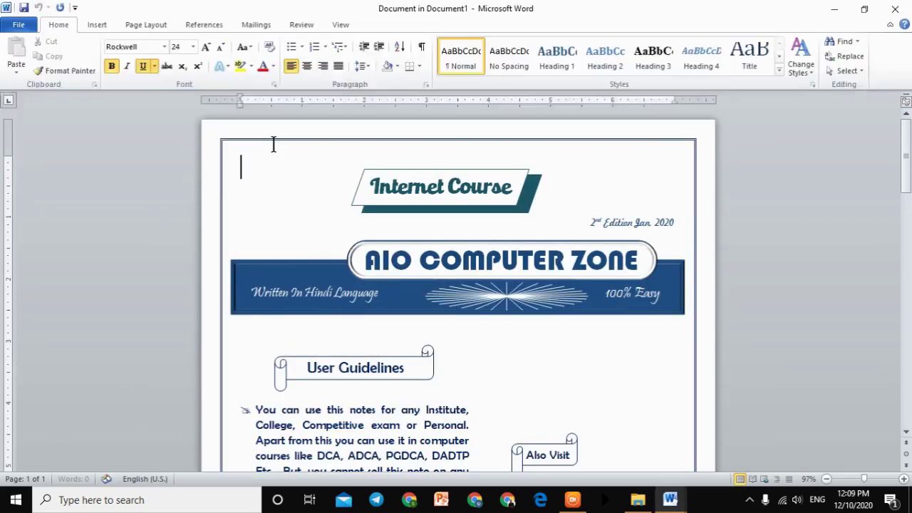
left_click(894, 9)
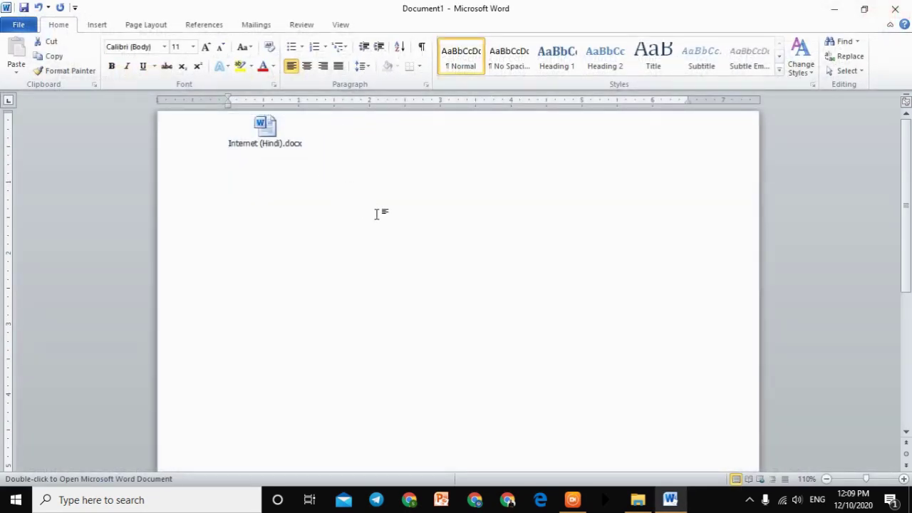
left_click(833, 8)
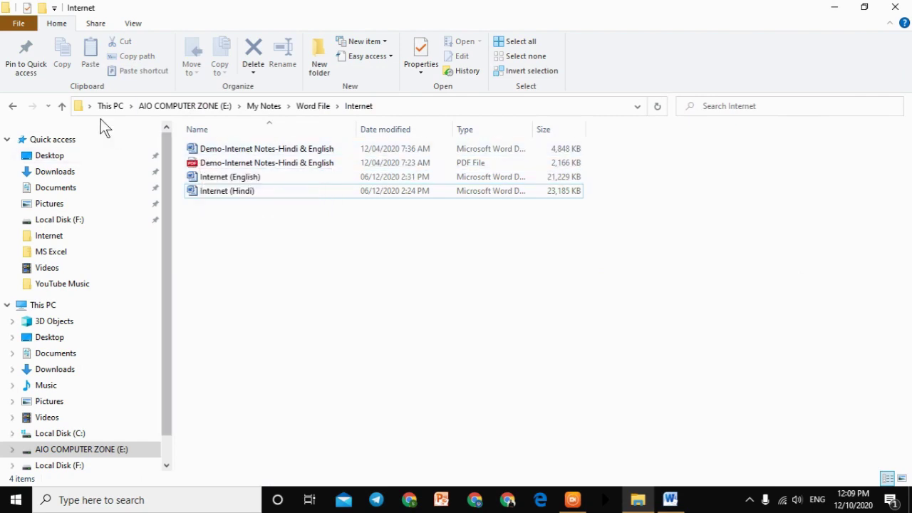
Step: Embed Update Excel eBook.docx from the Word File > MS Excel folder into Document1
left_click(59, 107)
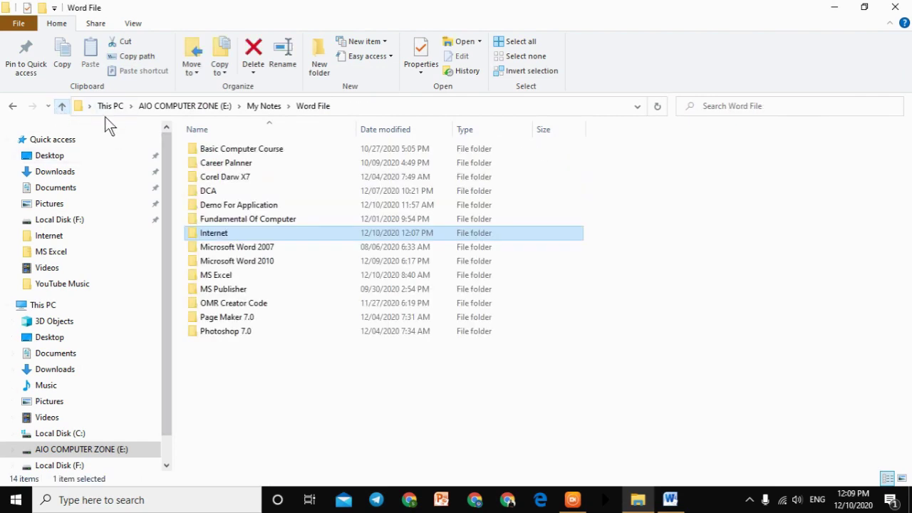
double_click(236, 274)
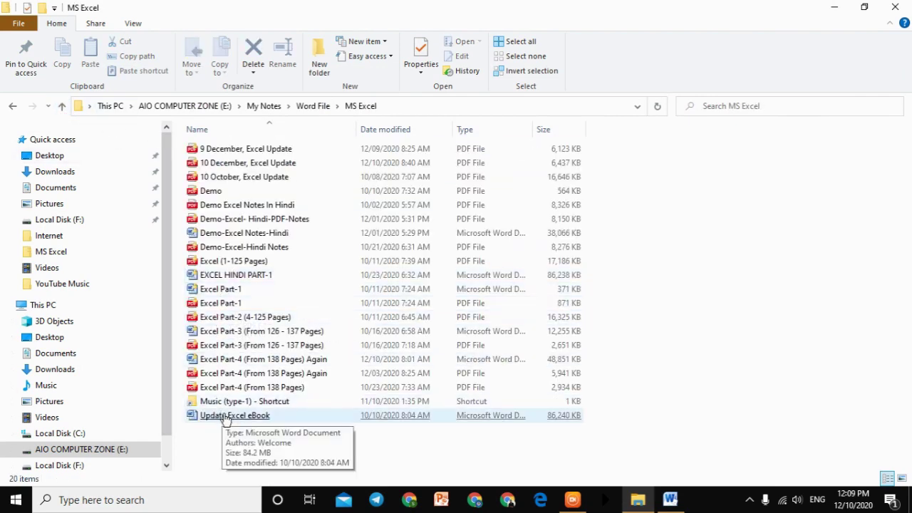
left_click(226, 426)
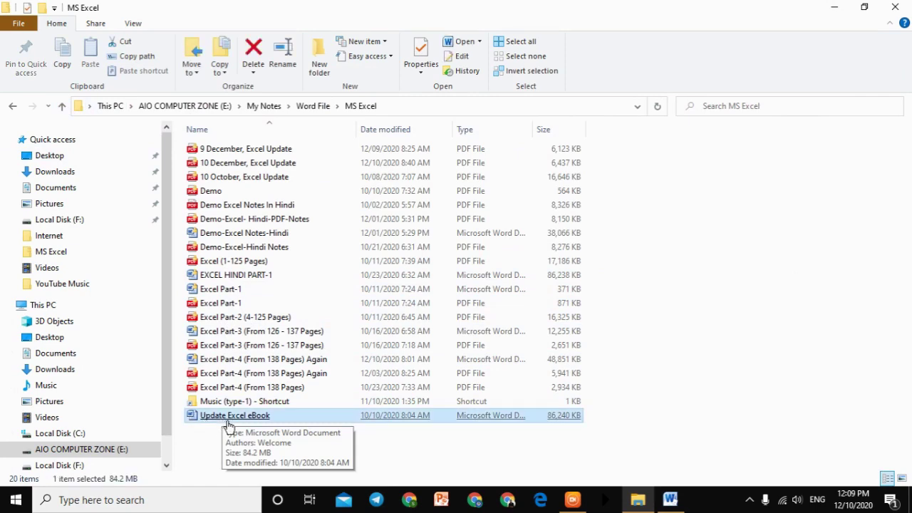
left_click_drag(228, 425, 827, 285)
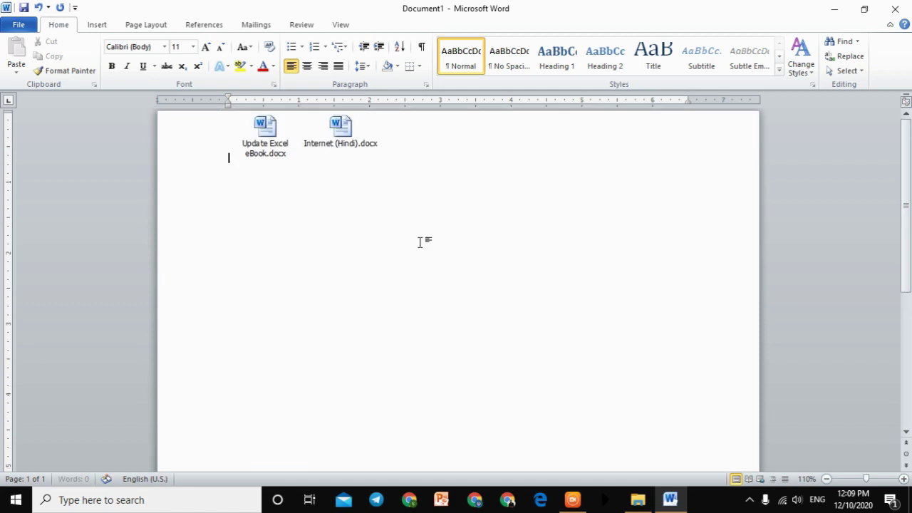
Step: Open the embedded 88-page Update Excel eBook, scroll through it, and close it
double_click(273, 140)
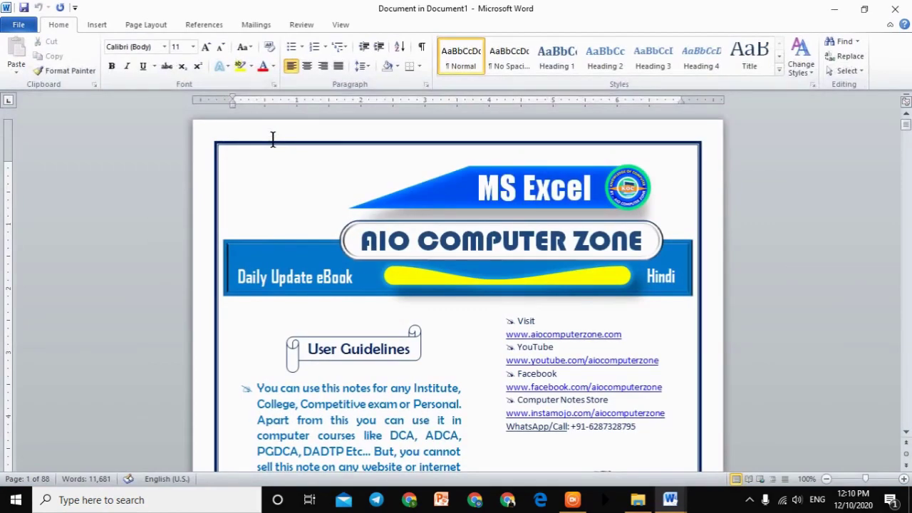
scroll(396, 339, "down", 10)
scroll(396, 339, "down", 15)
scroll(396, 339, "down", 20)
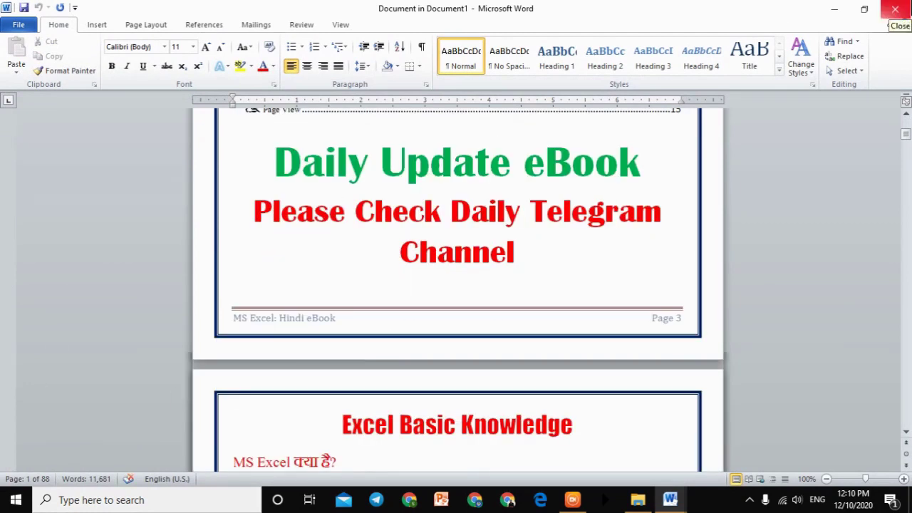
left_click(895, 9)
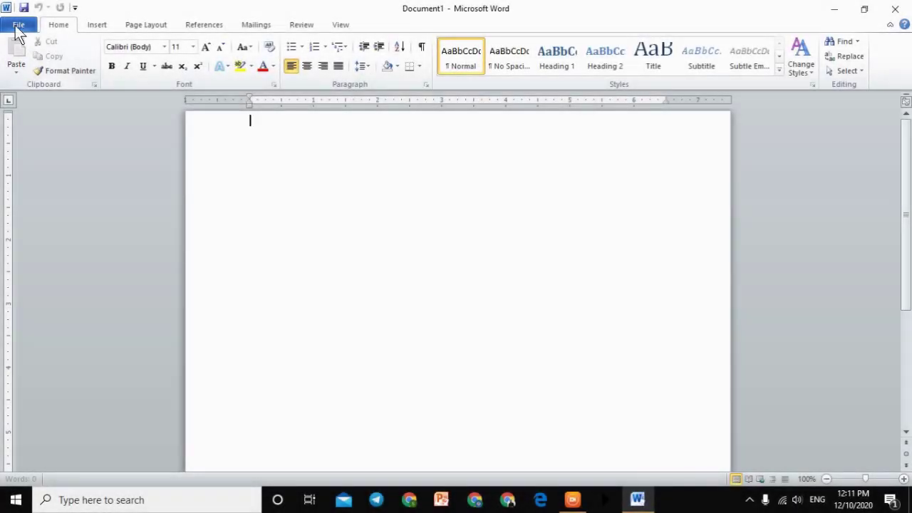
Step: Bring up the File > Open dialog and maximize it
left_click(19, 26)
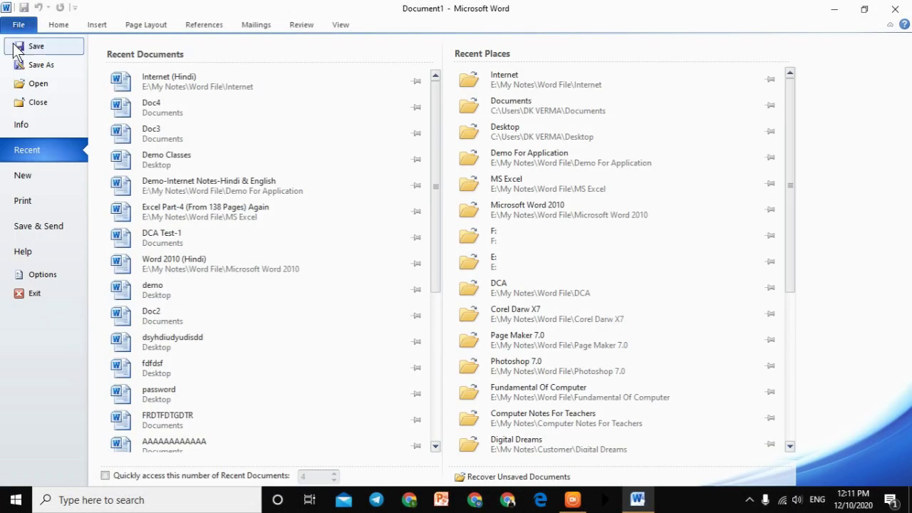
left_click(33, 86)
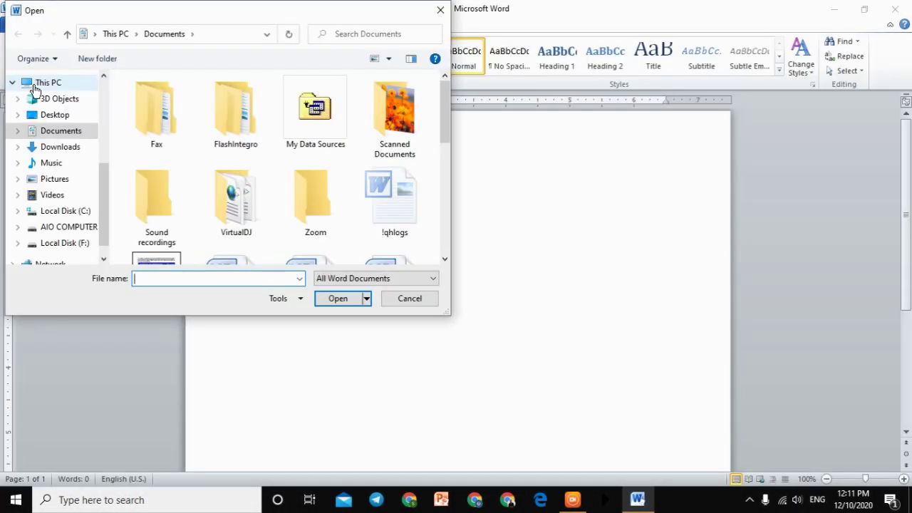
left_click_drag(170, 9, 441, 61)
double_click(441, 61)
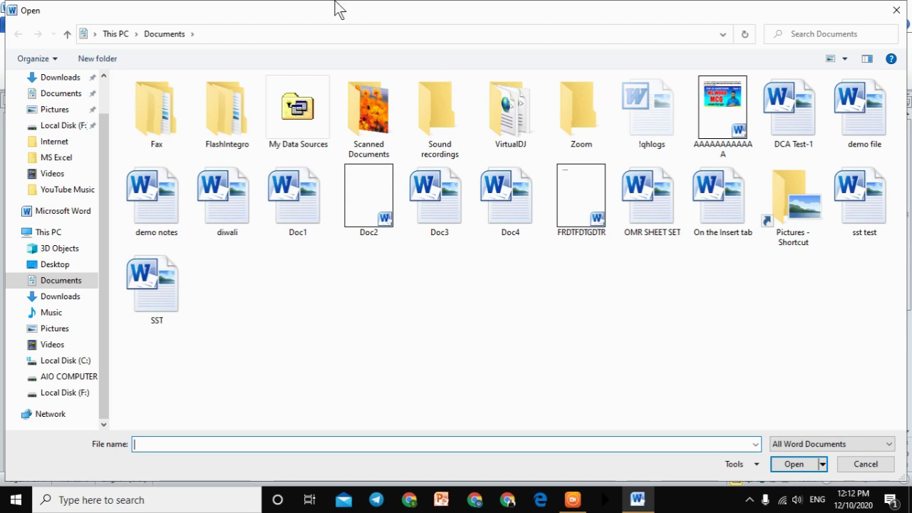
Step: Open DCA Test-1 from Documents, glance through it, then close Word
double_click(772, 127)
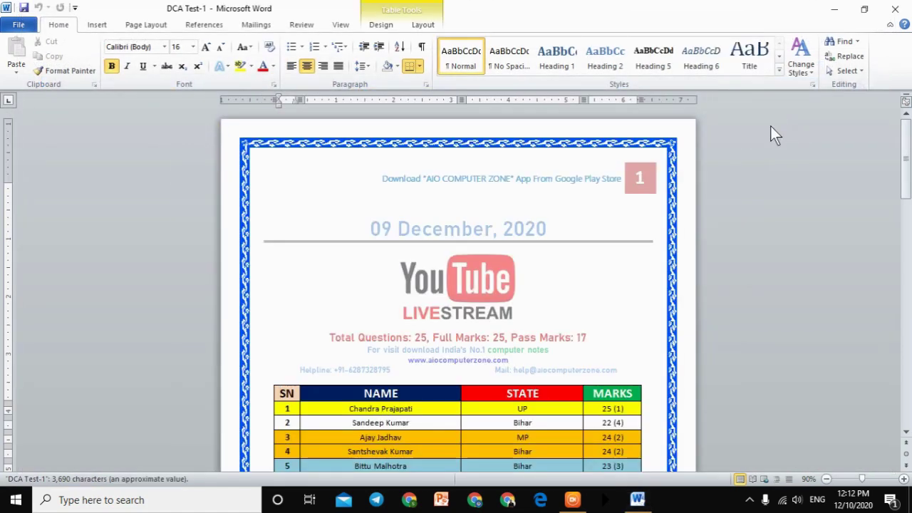
scroll(660, 179, "down", 3)
scroll(660, 179, "up", 3)
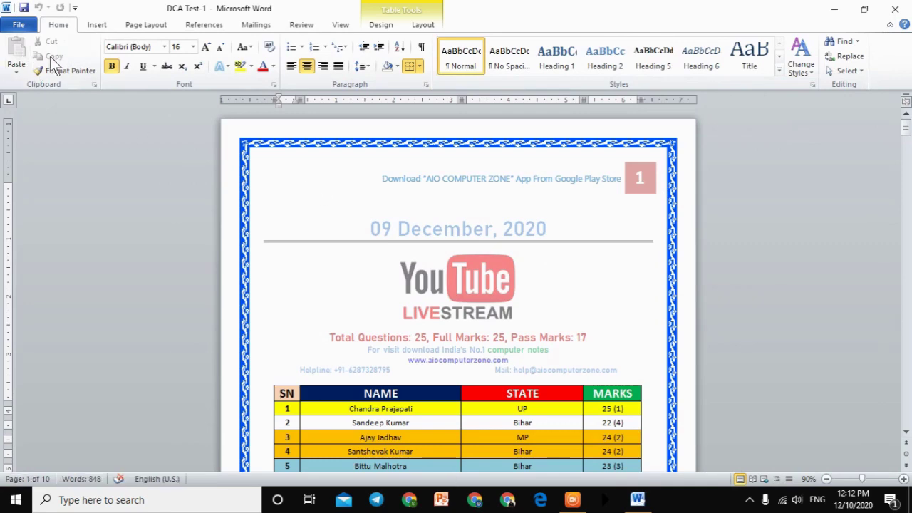
left_click(891, 10)
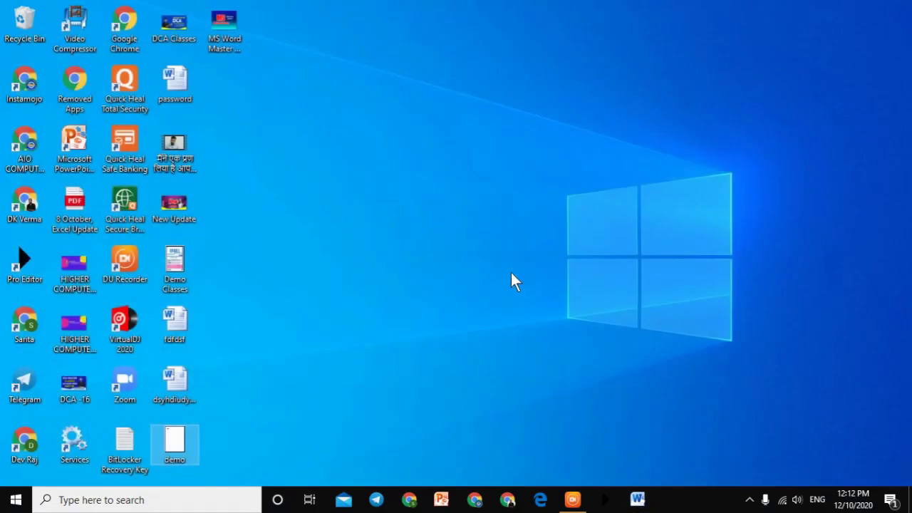
Step: Refresh the desktop, launch Word from the taskbar, view File > Recent, then close blank Document1
right_click(448, 175)
left_click(498, 212)
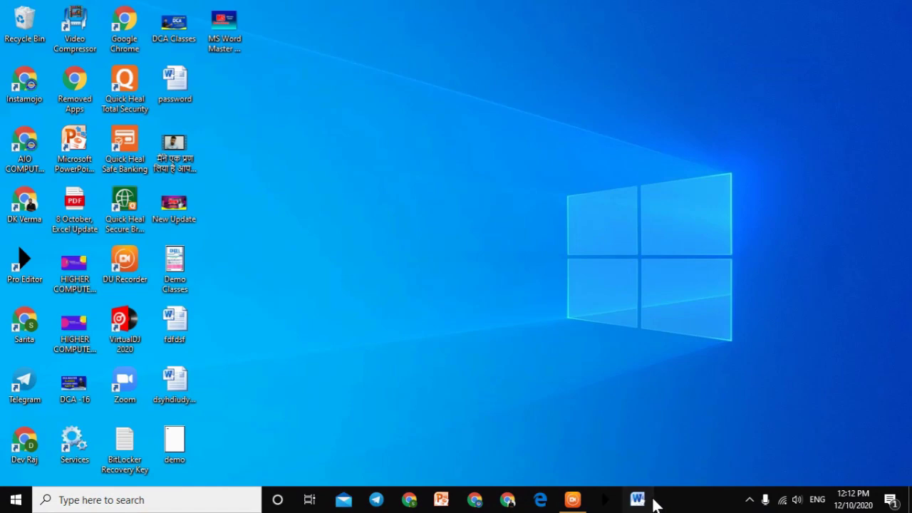
left_click(652, 500)
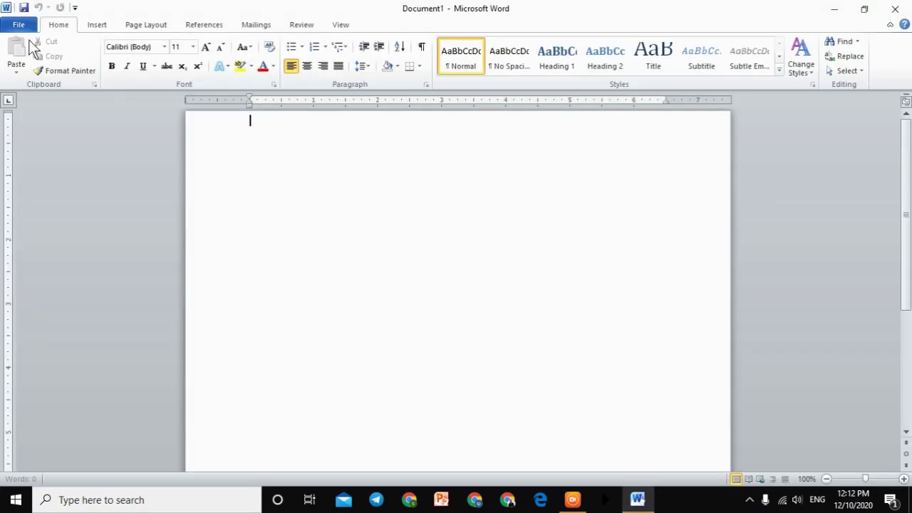
left_click(9, 24)
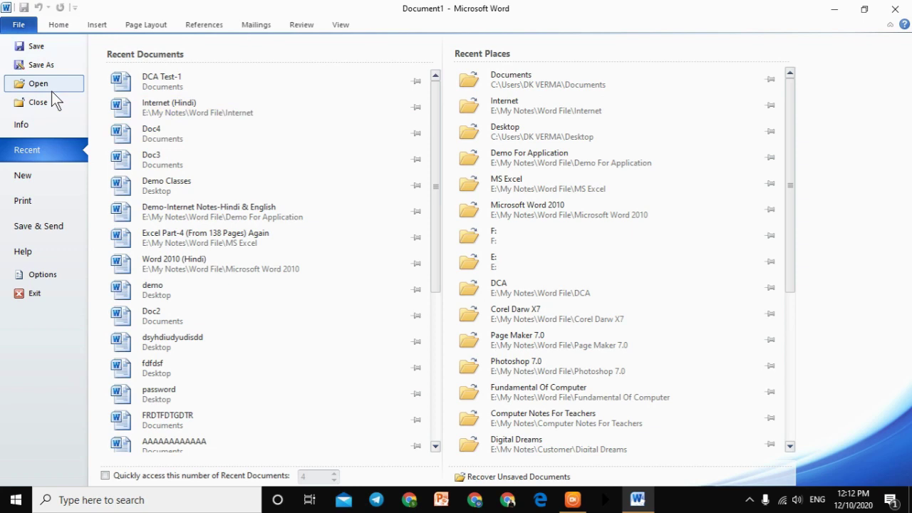
left_click(29, 26)
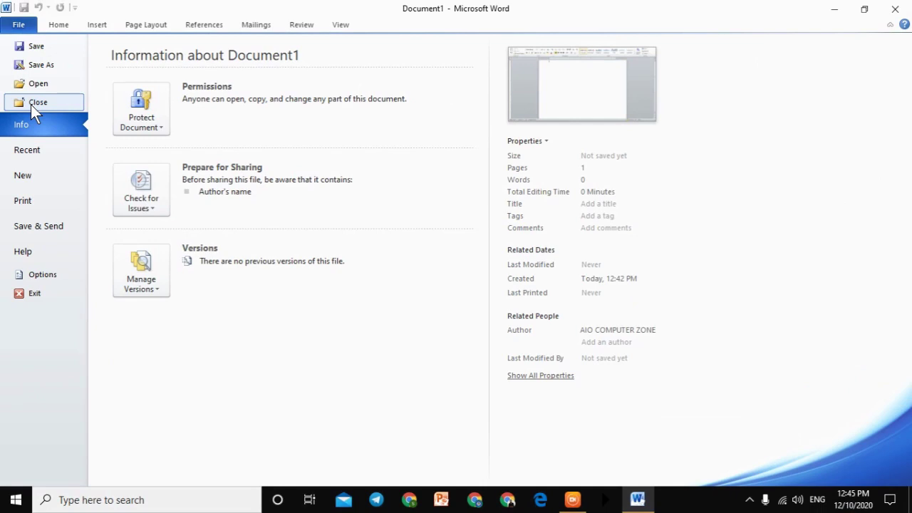
left_click(34, 104)
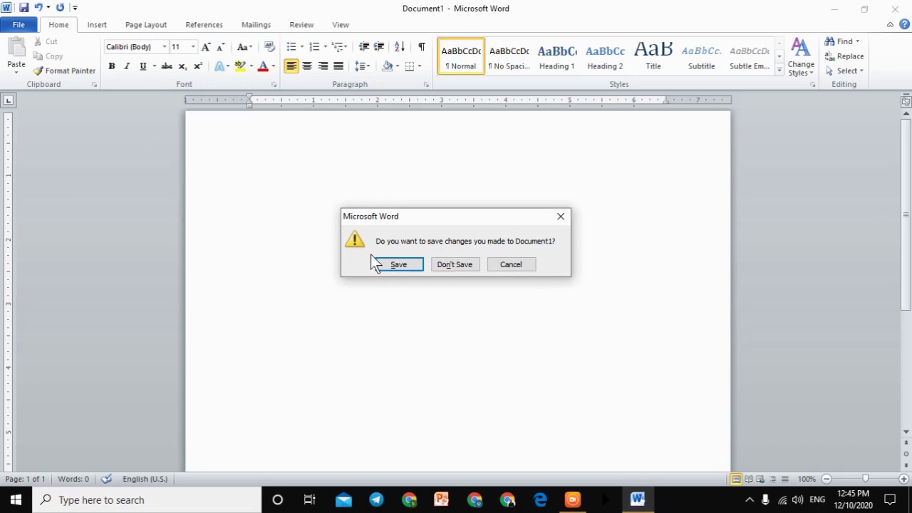
Step: Discard Document1, fill a new document with =rand() sample text, then start a blank Document2
left_click(445, 269)
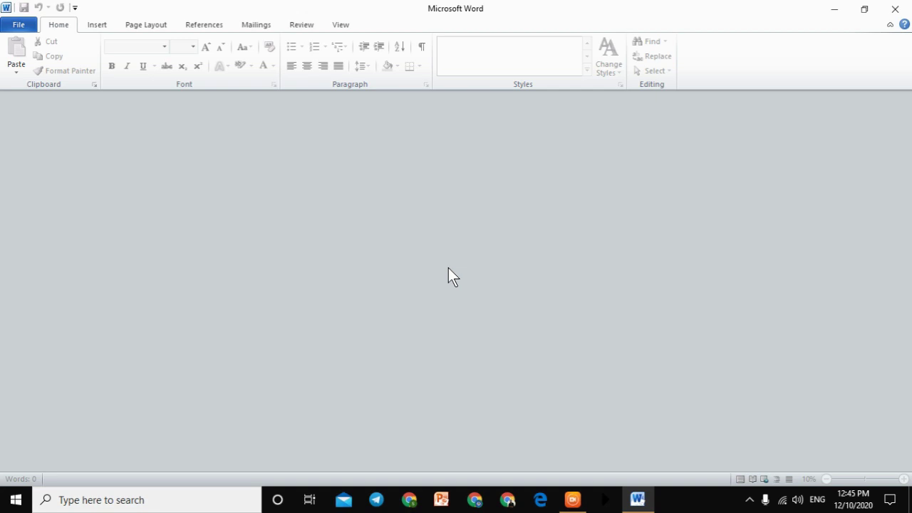
left_click(894, 10)
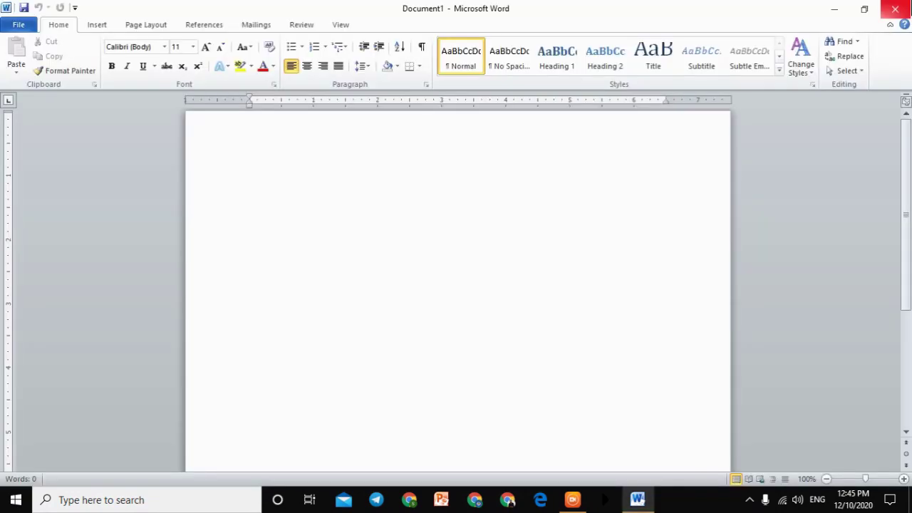
type("=")
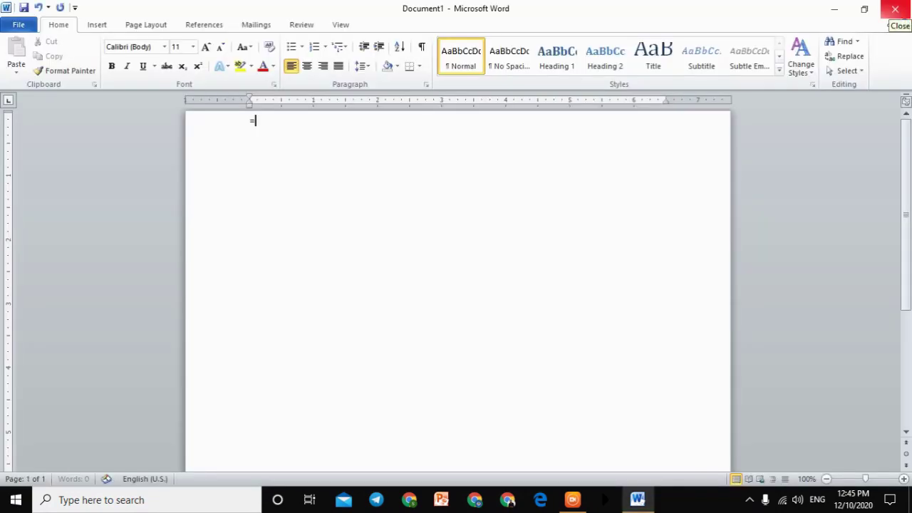
type("rand()")
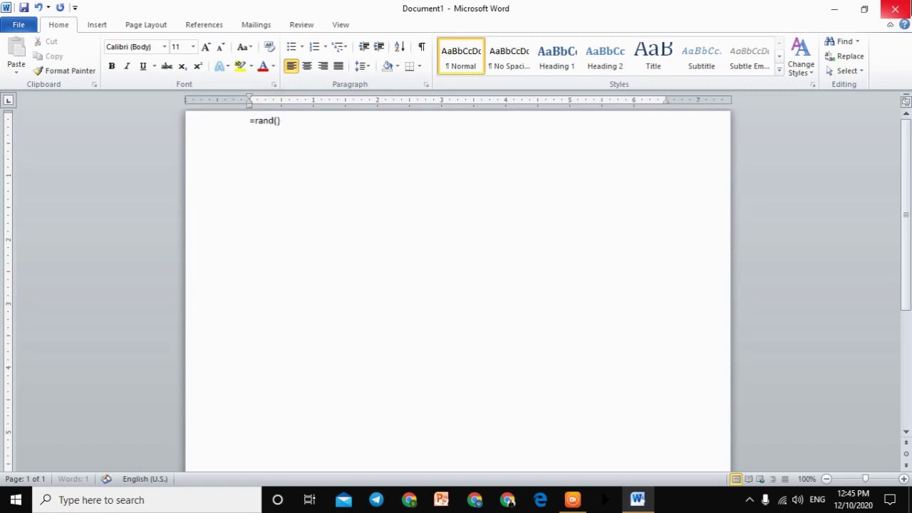
key("Return")
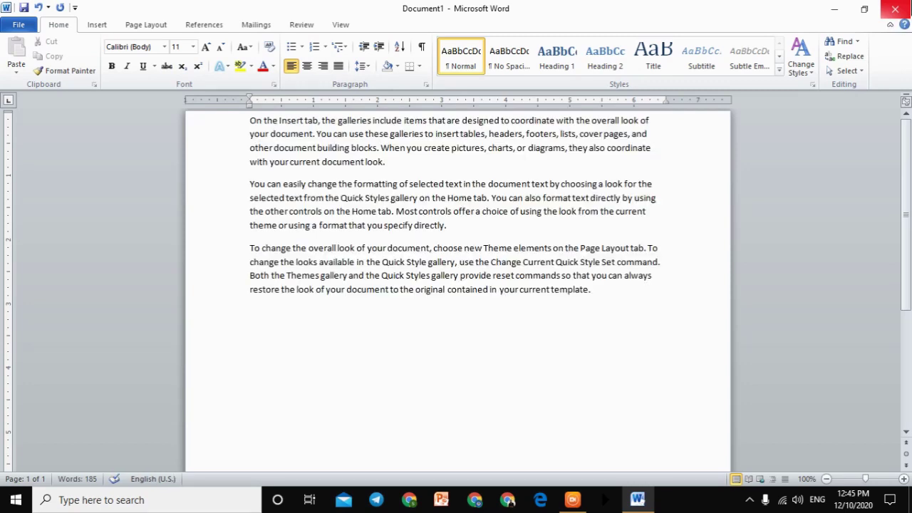
key("ctrl+n")
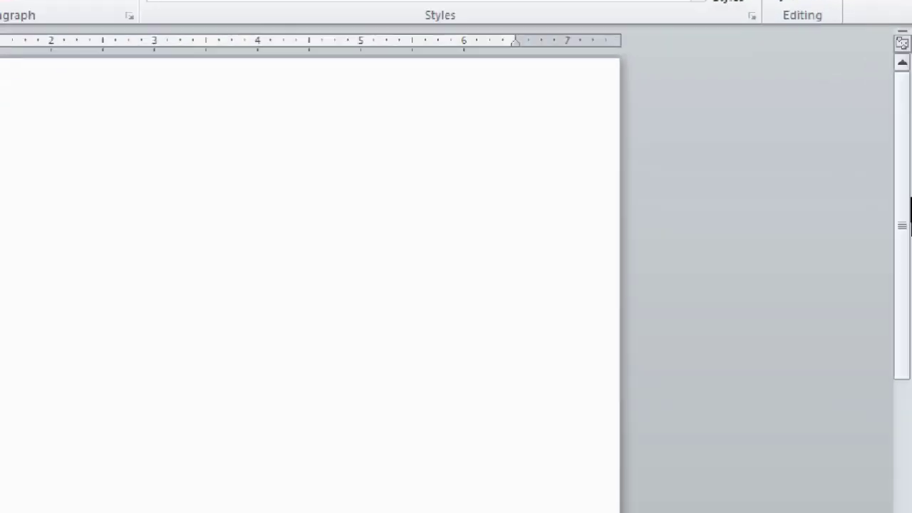
Step: Switch to the 185-word Document1 and close it with File > Close, choosing Don't Save
mouse_move(366, 491)
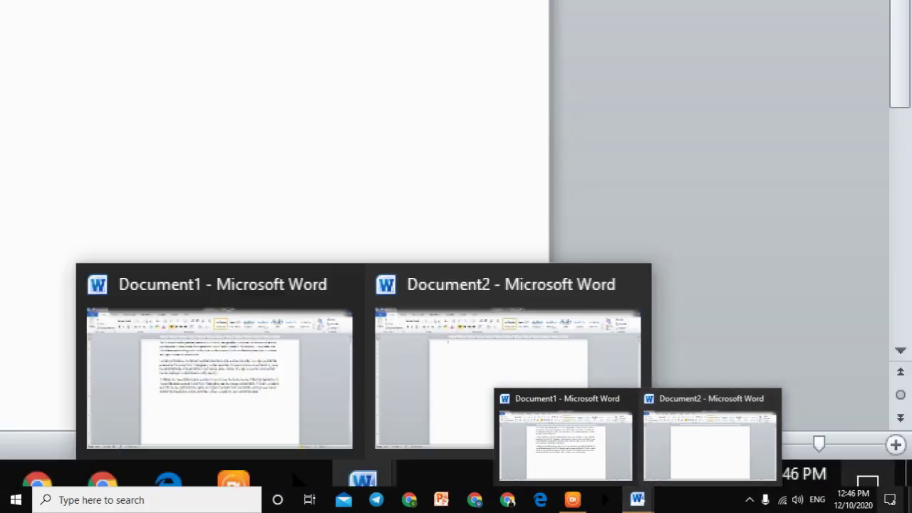
left_click(743, 454)
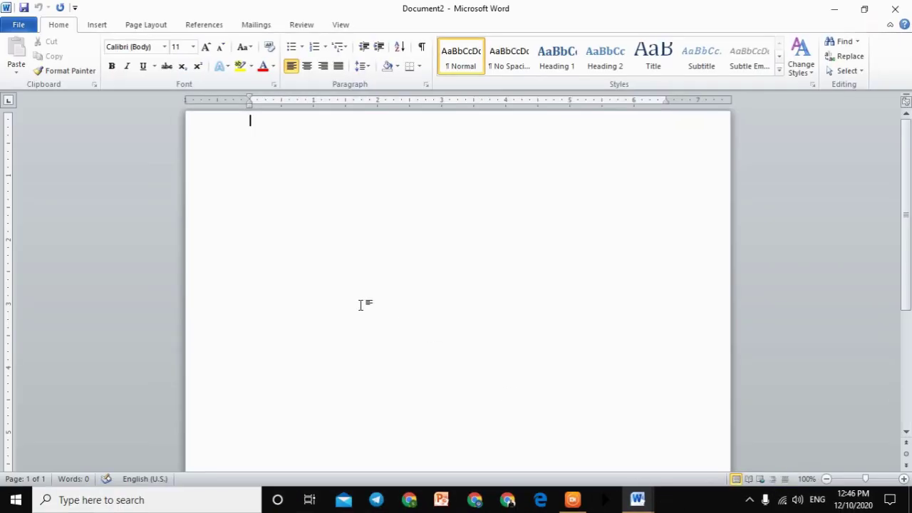
left_click(637, 500)
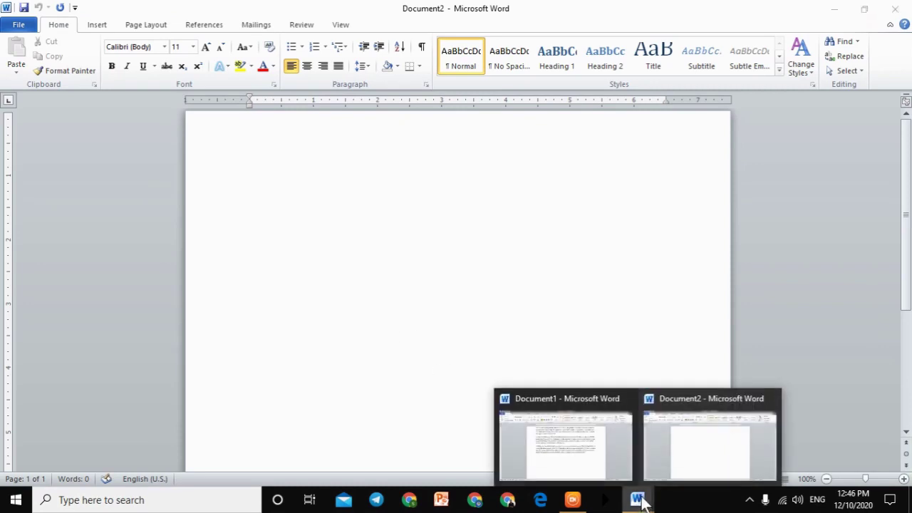
left_click(589, 445)
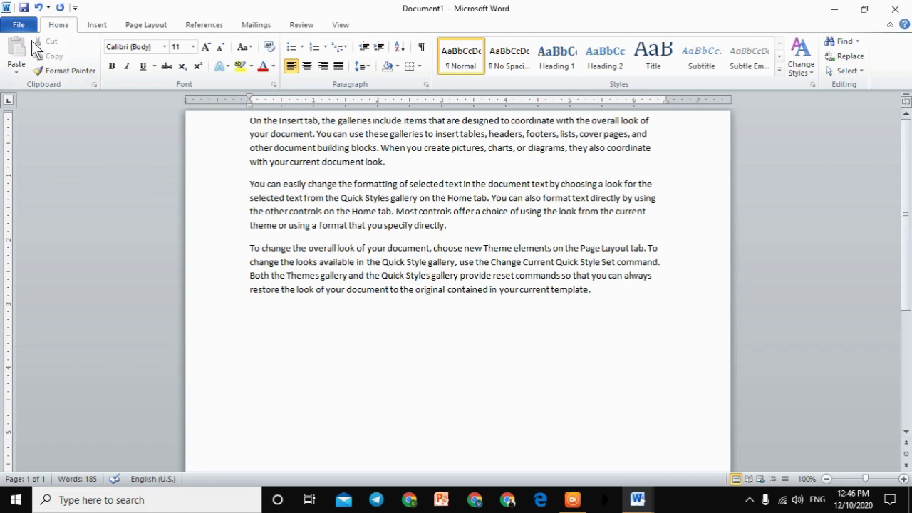
left_click(22, 26)
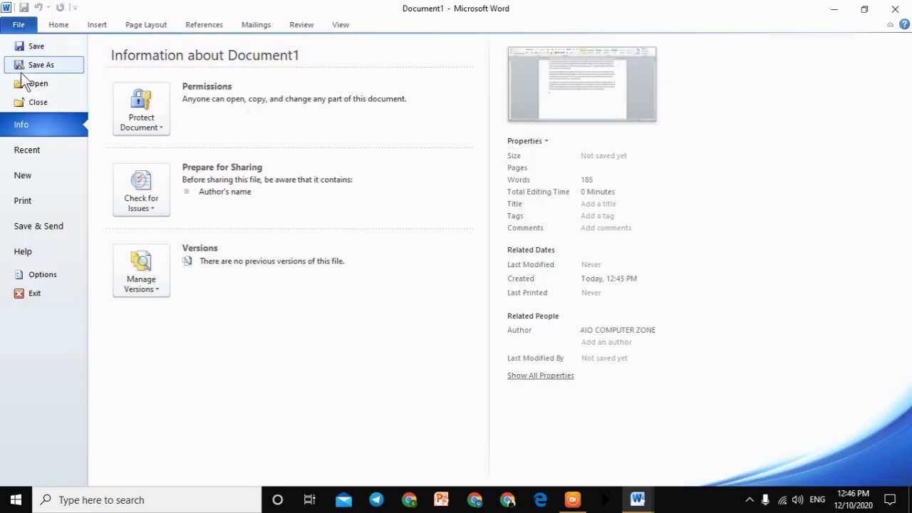
left_click(32, 104)
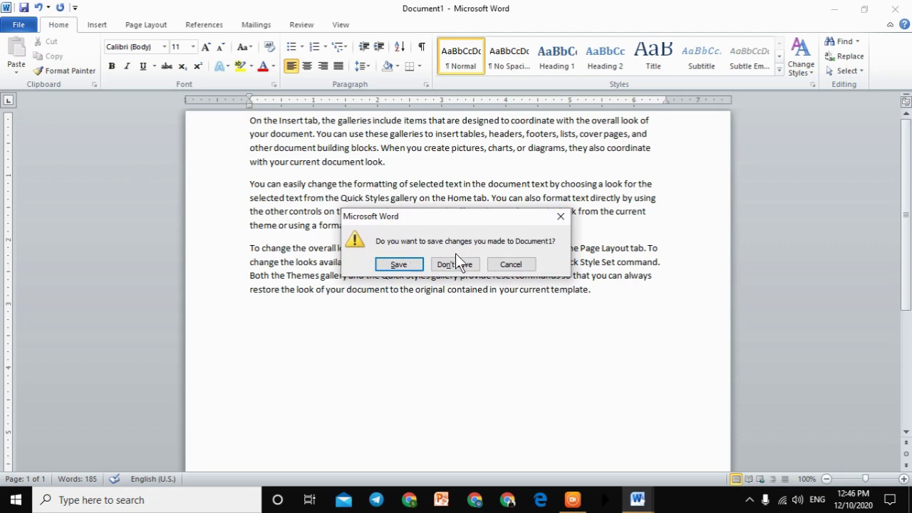
left_click(459, 263)
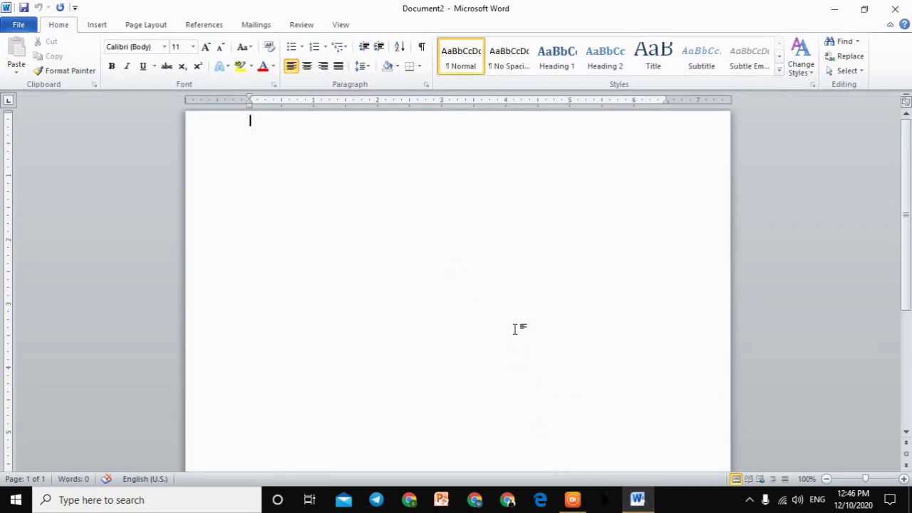
Step: Close Document2 and browse the Insert, Page Layout and References tabs
left_click(18, 28)
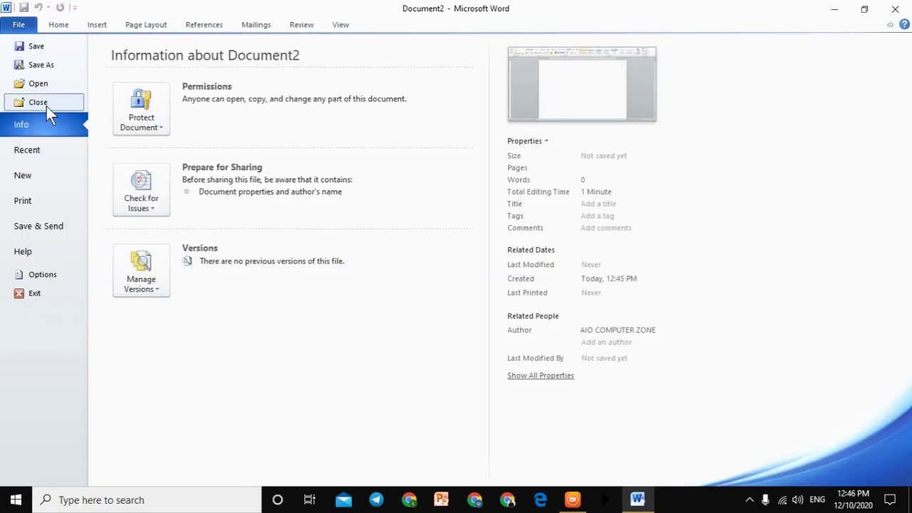
left_click(46, 106)
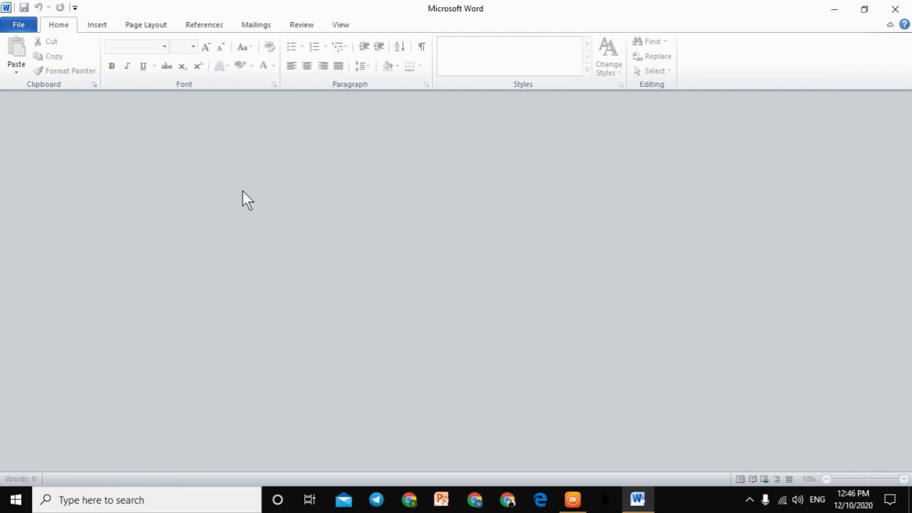
left_click(89, 30)
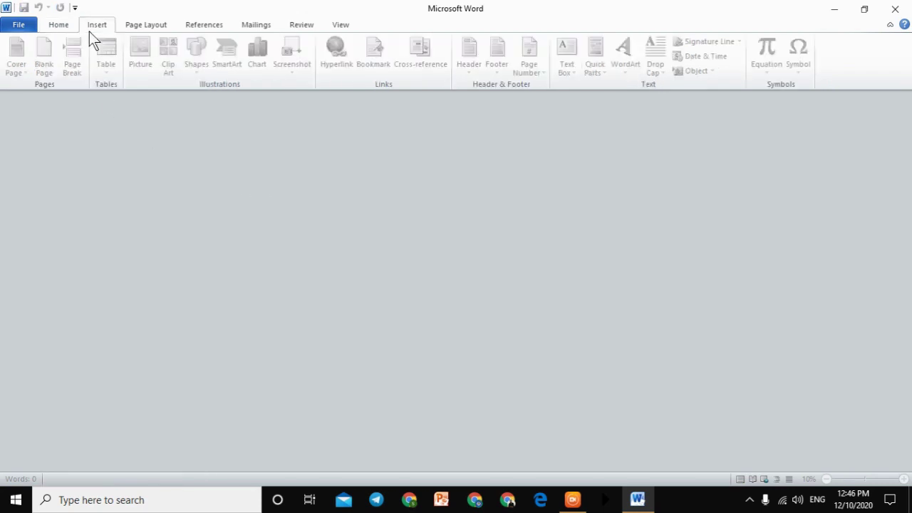
left_click(19, 27)
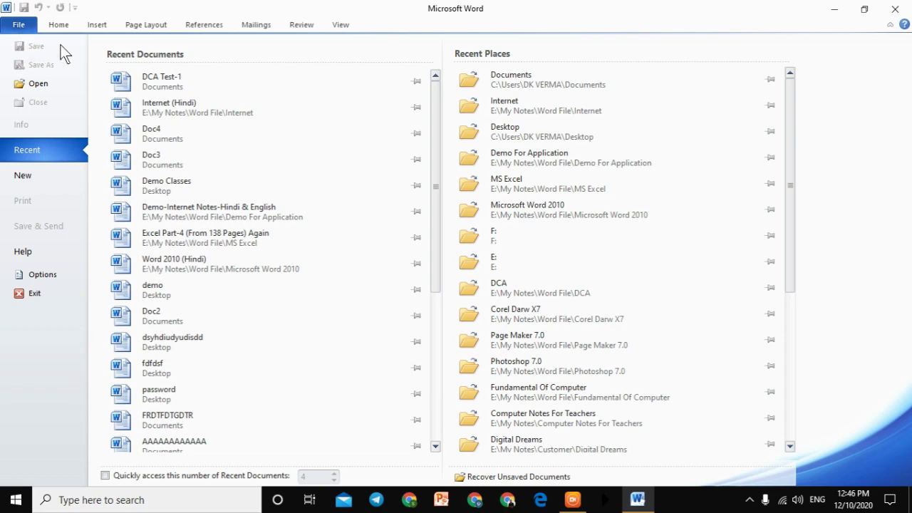
left_click(145, 27)
left_click(201, 29)
left_click(20, 30)
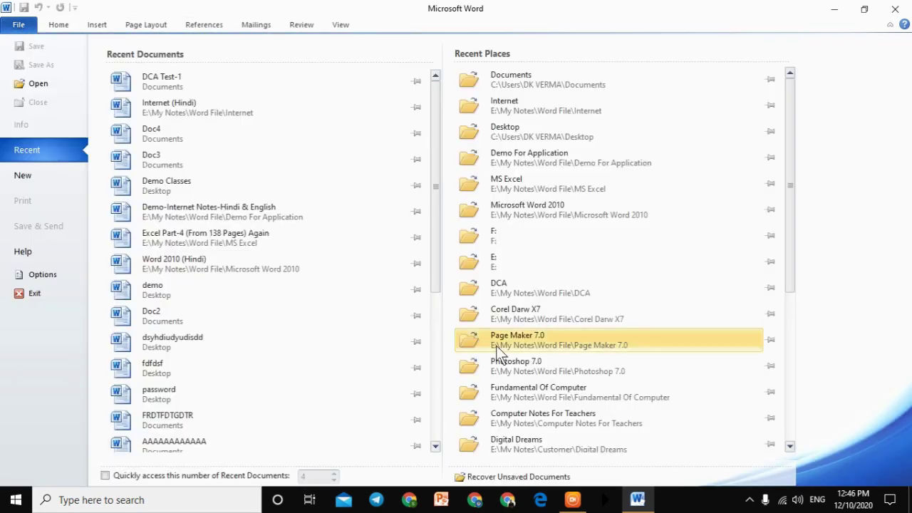
left_click(19, 27)
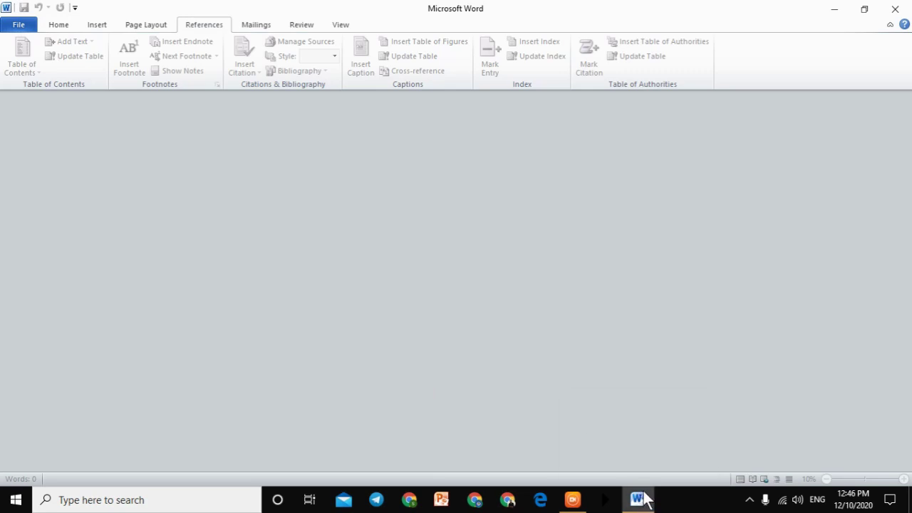
Step: Create a new blank Document3 via File > New, then close its window
mouse_move(640, 505)
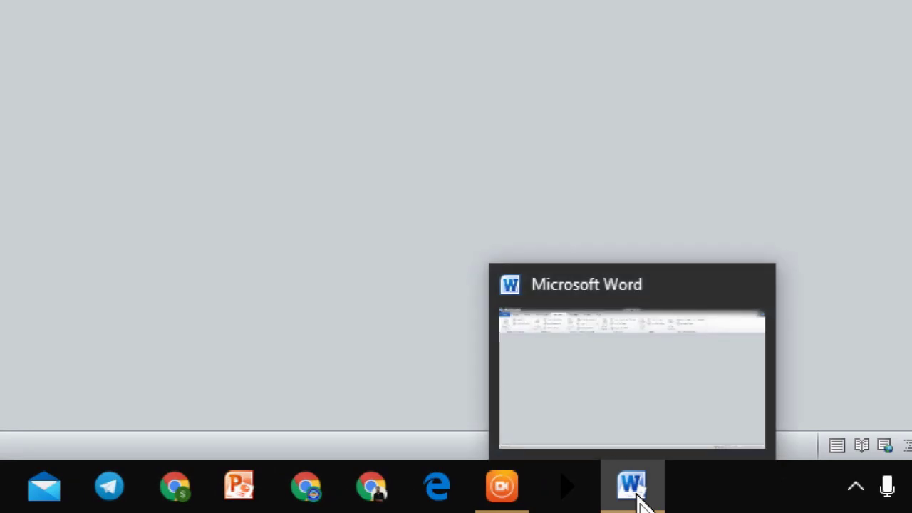
left_click(639, 499)
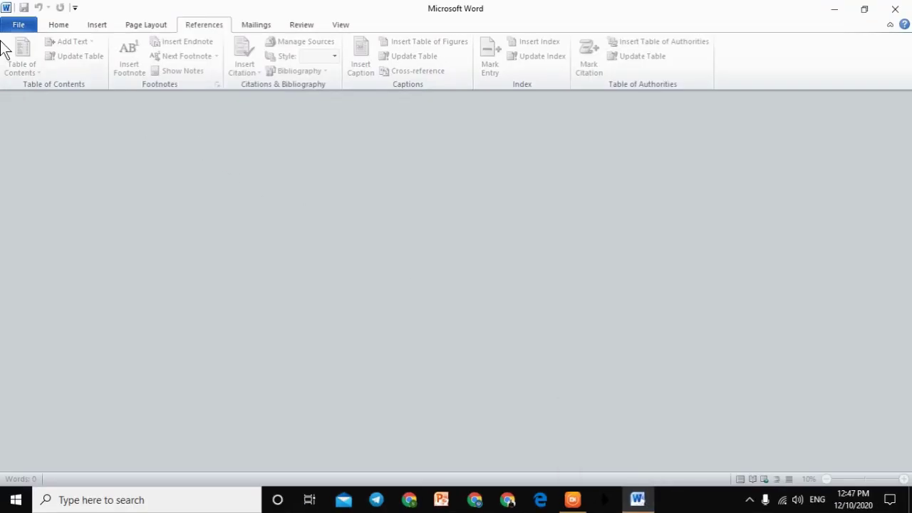
left_click(17, 25)
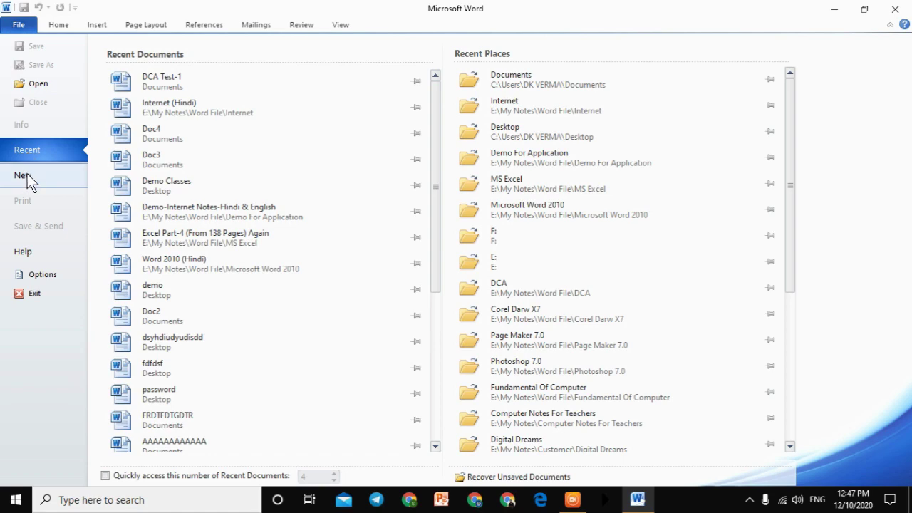
left_click(27, 174)
left_click(673, 329)
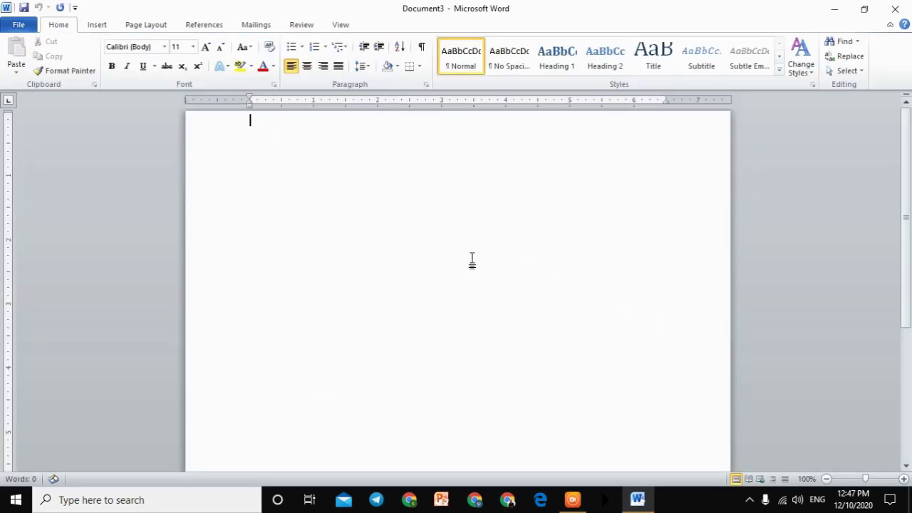
left_click(895, 9)
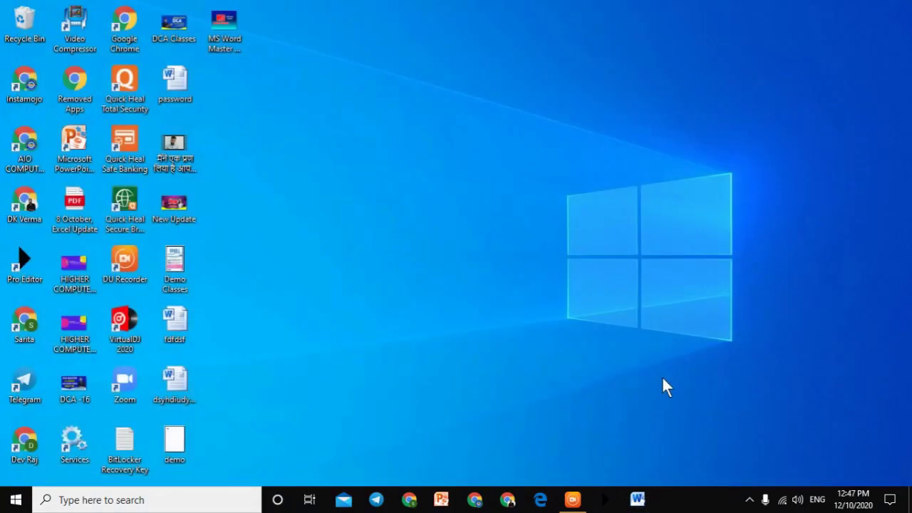
Step: Run winword, type 'Gsv jhsads', close Word without saving, then run winword again
key("super+r")
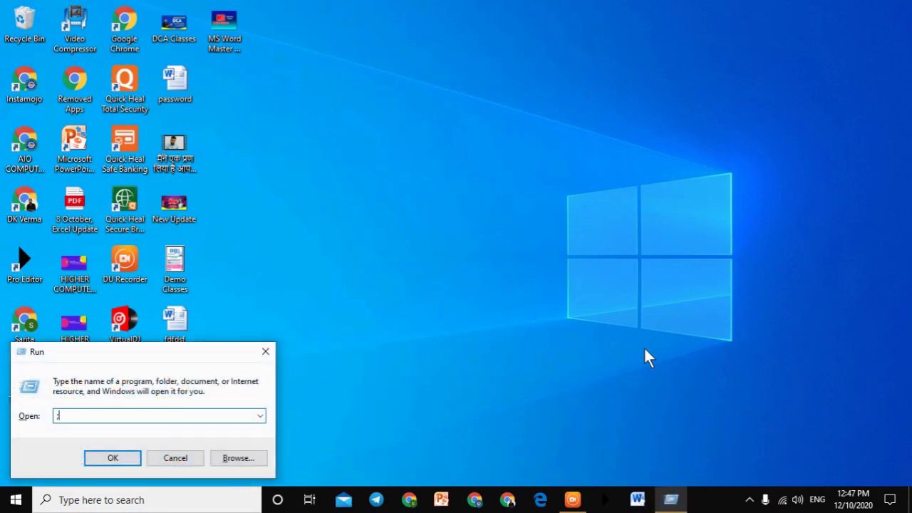
type("w")
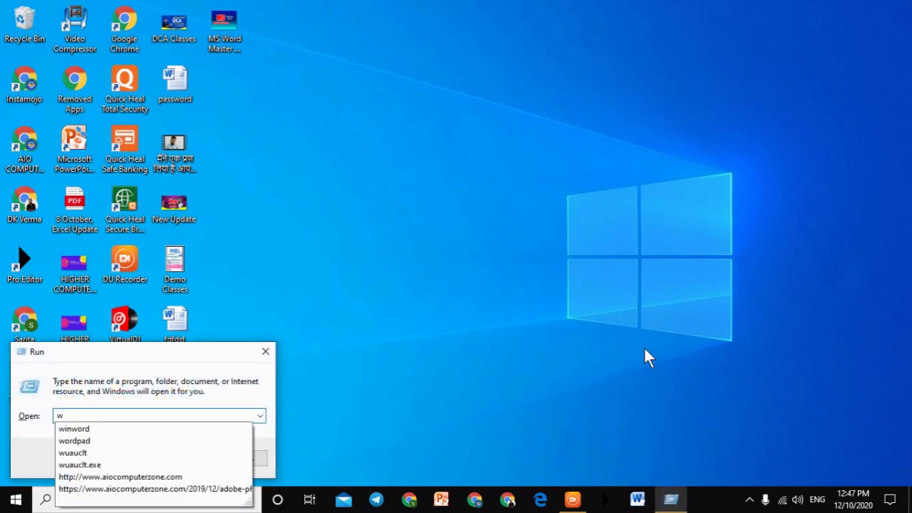
type("inword")
key("Return")
type("Gsv jhsads")
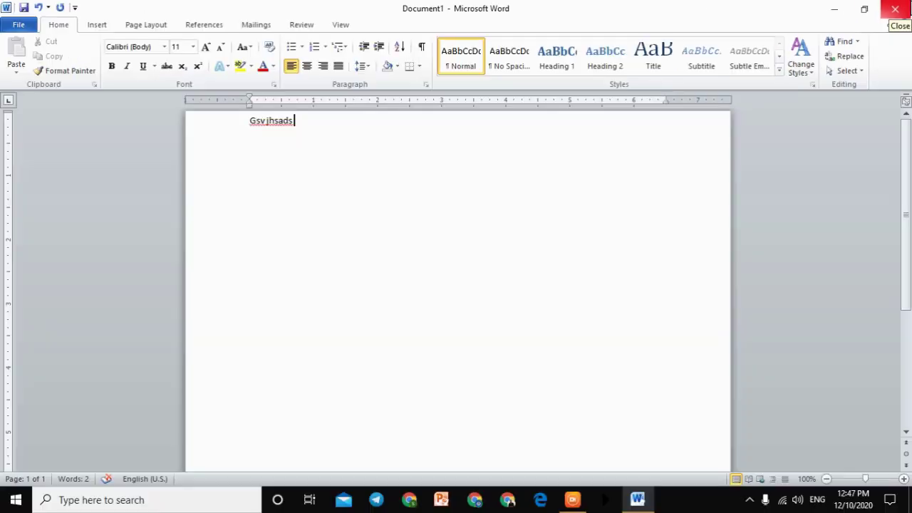
left_click(908, 5)
left_click(463, 268)
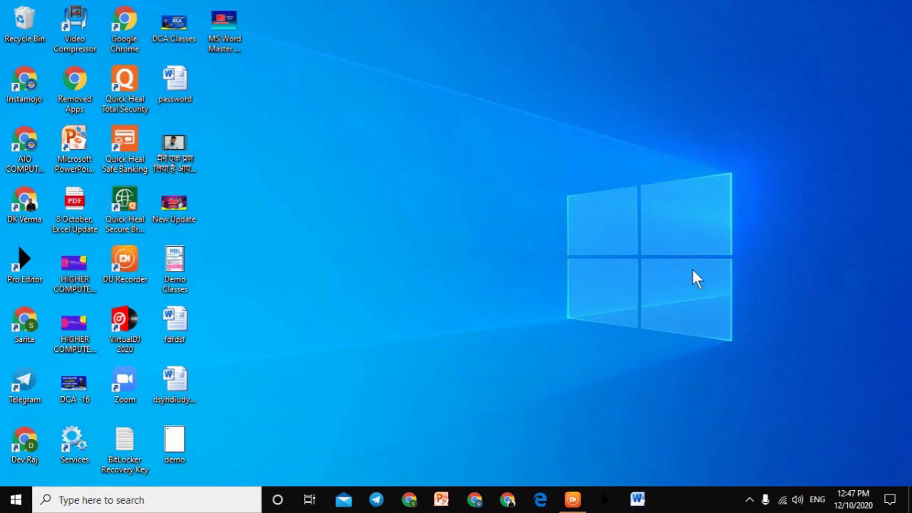
key("super+r")
key("Return")
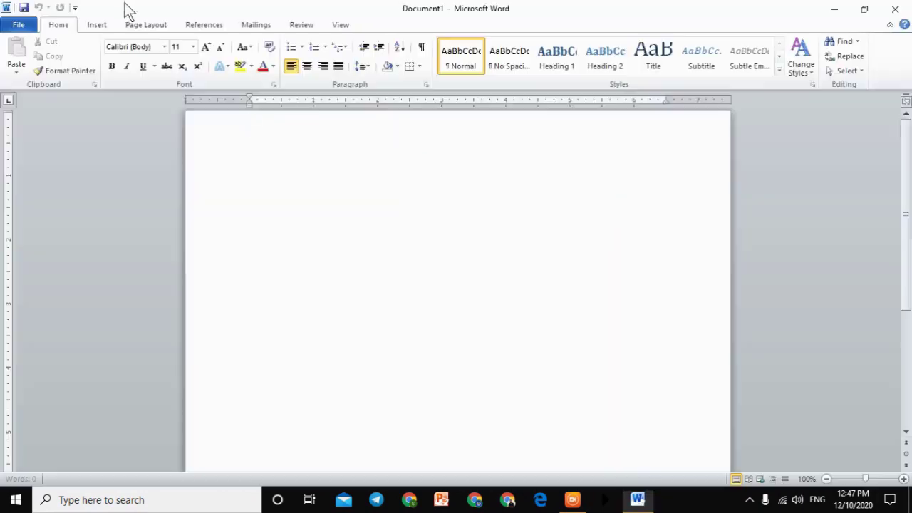
Step: Close the current blank document, leaving an empty Word window
left_click(29, 24)
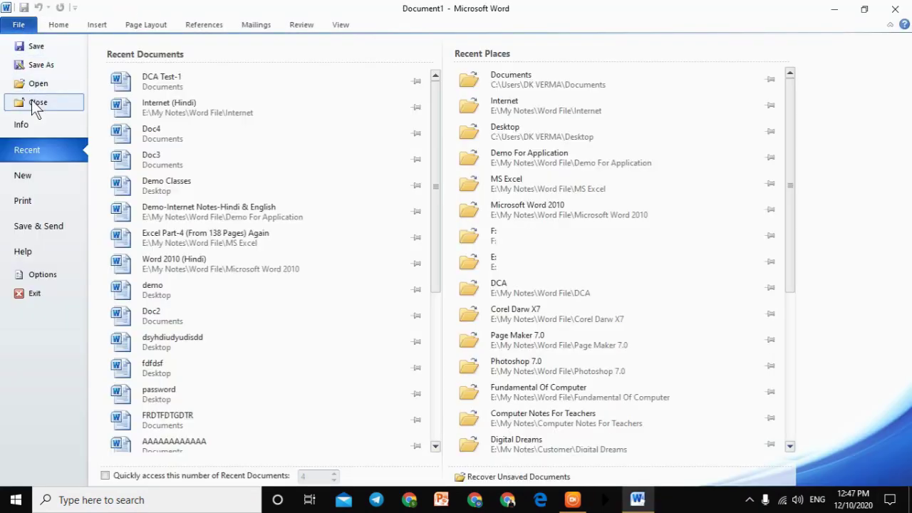
left_click(31, 100)
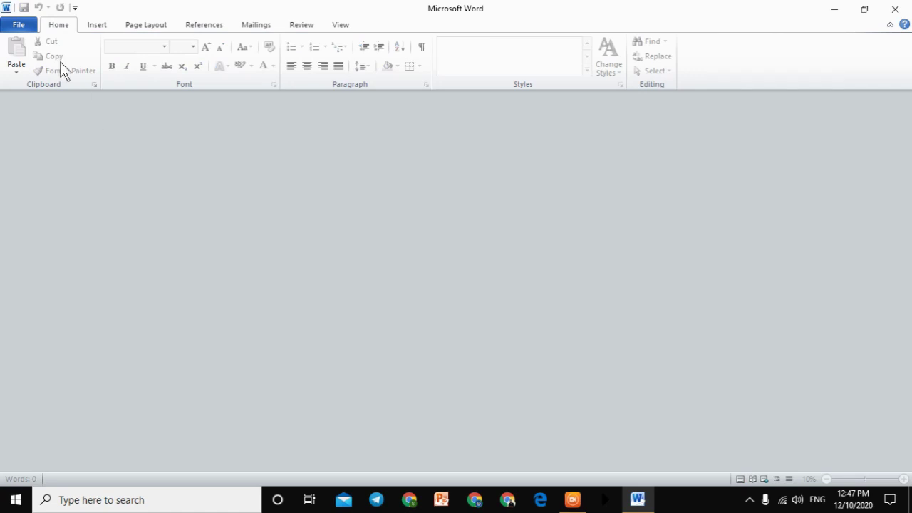
left_click(22, 25)
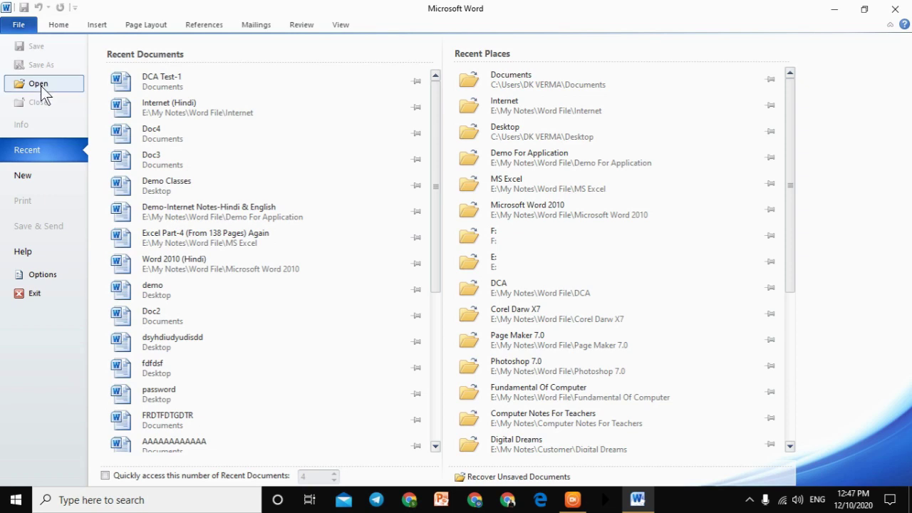
left_click(25, 27)
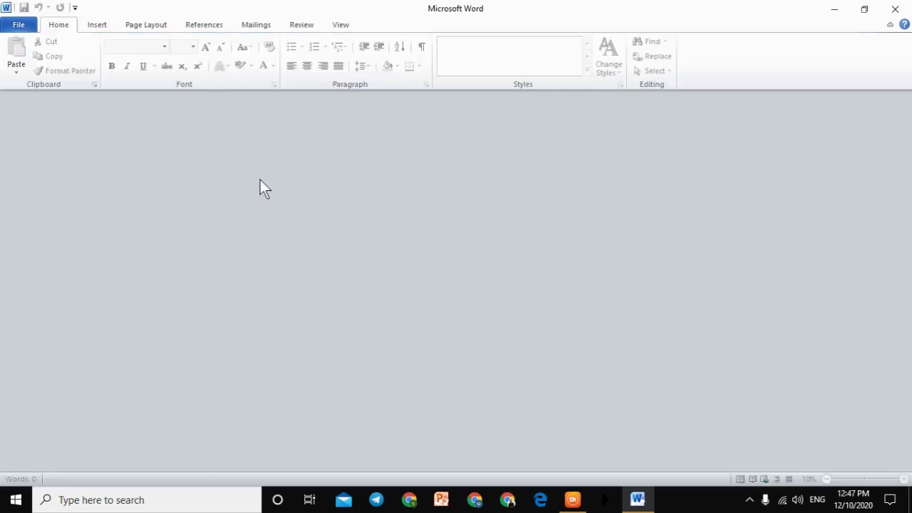
Step: Create a new blank Document2 and check its Info page showing it unsaved
key("ctrl+n")
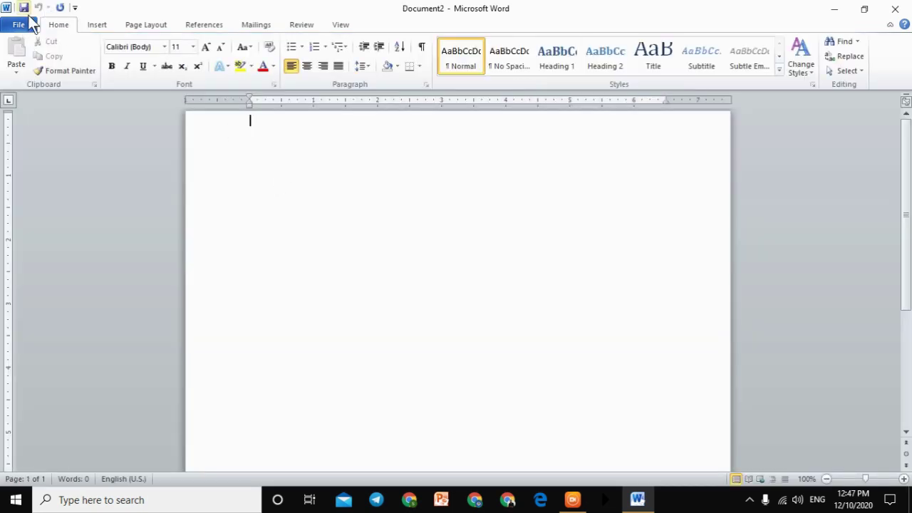
left_click(19, 26)
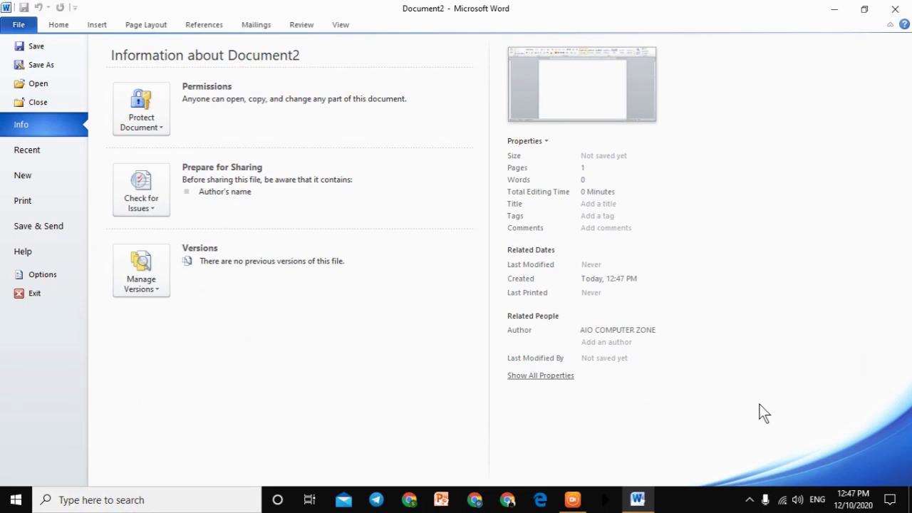
left_click(21, 27)
Step: Open Internet (Hindi) from Recent Documents and view its Info: 22.6MB, 10786 words
left_click(21, 27)
left_click(24, 148)
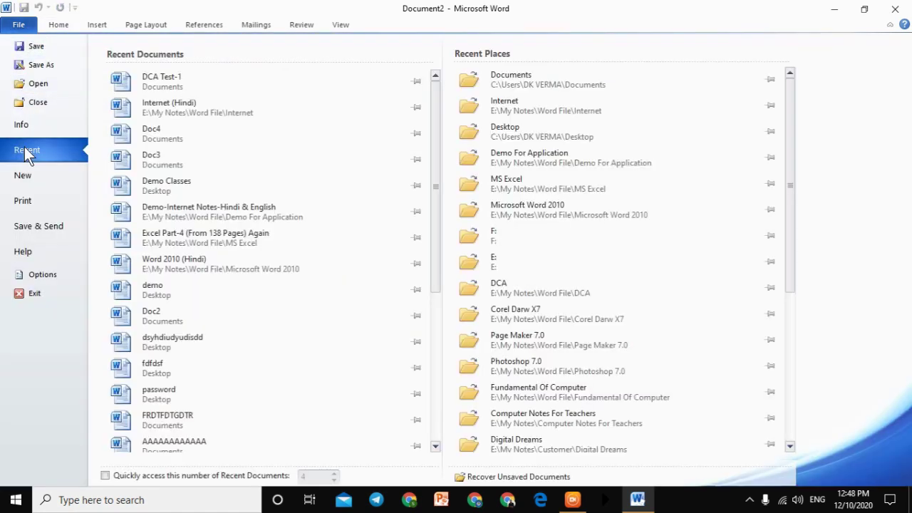
left_click(202, 111)
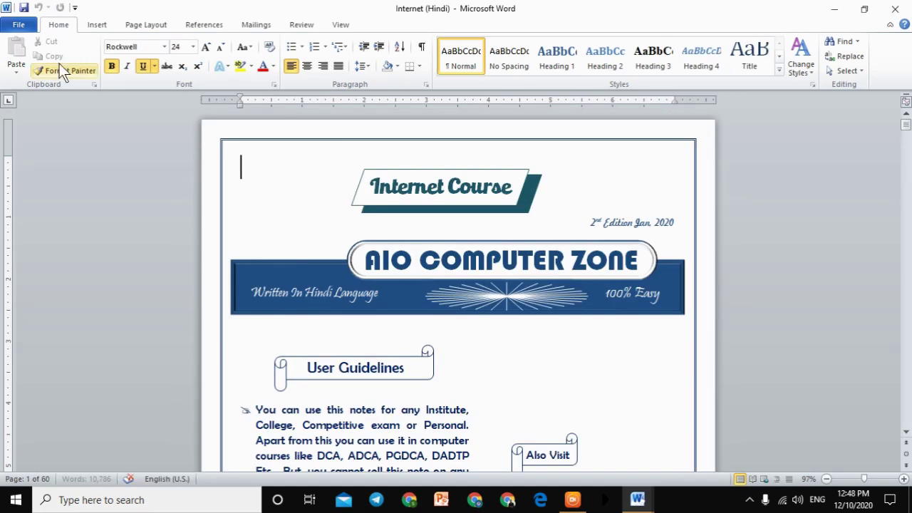
left_click(20, 26)
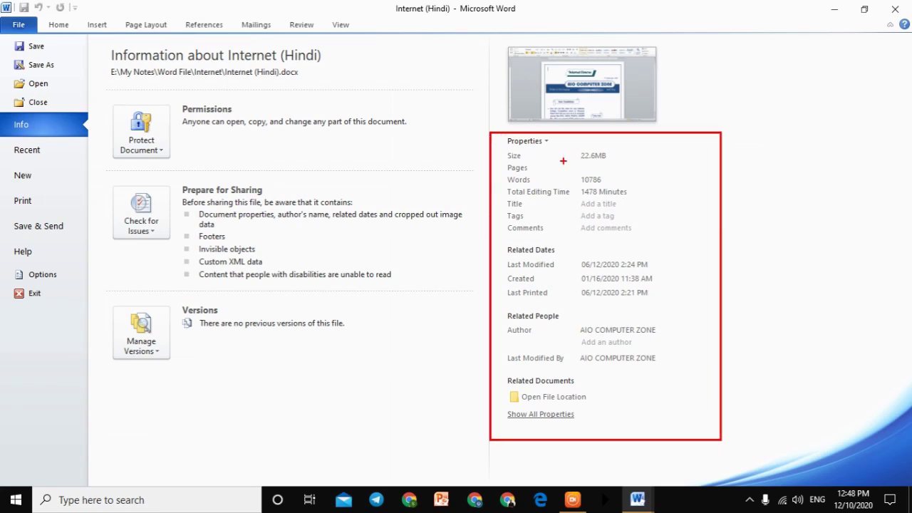
mouse_move(534, 152)
left_mouse_down()
mouse_move(546, 143)
mouse_move(601, 161)
left_mouse_up()
left_click_drag(498, 183, 531, 181)
mouse_move(621, 173)
left_mouse_down()
mouse_move(577, 170)
mouse_move(566, 191)
mouse_move(581, 195)
left_mouse_up()
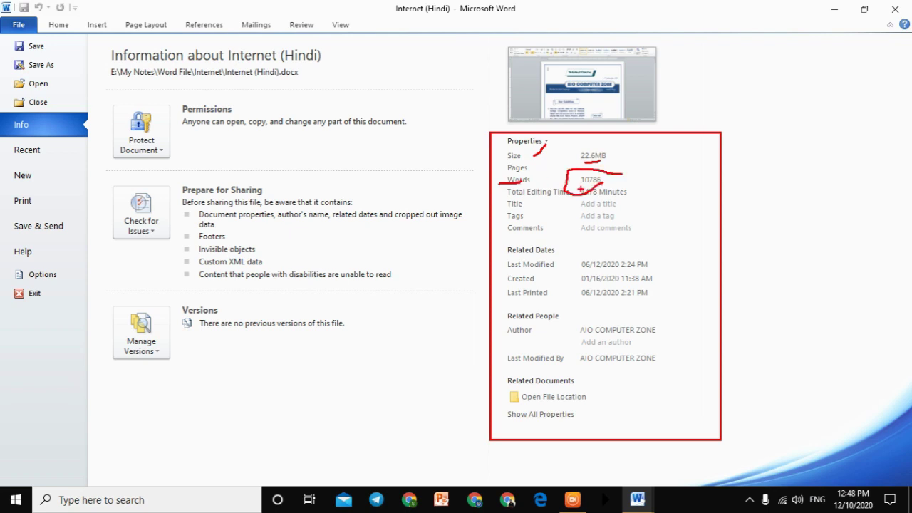
key("Escape")
key("ctrl+2")
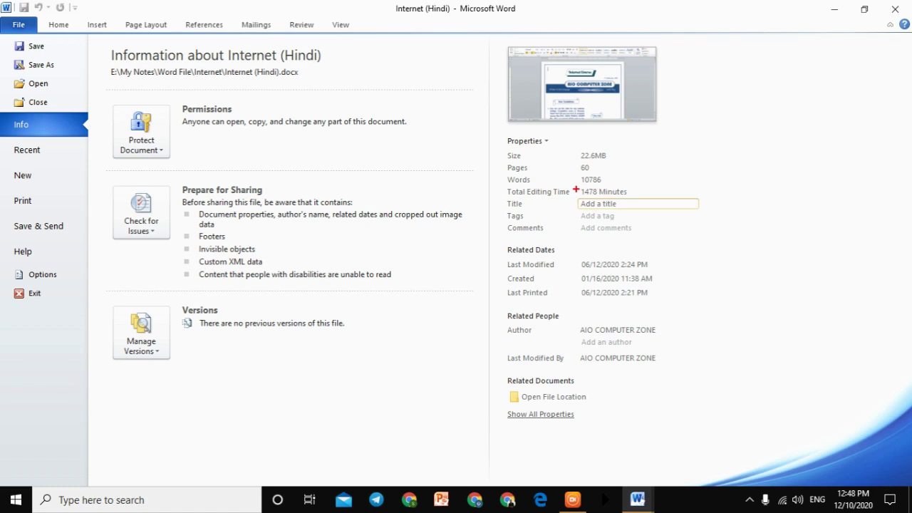
left_click_drag(612, 206, 644, 189)
left_click_drag(610, 217, 662, 189)
mouse_move(626, 230)
left_mouse_down()
mouse_move(652, 221)
mouse_move(706, 169)
left_mouse_up()
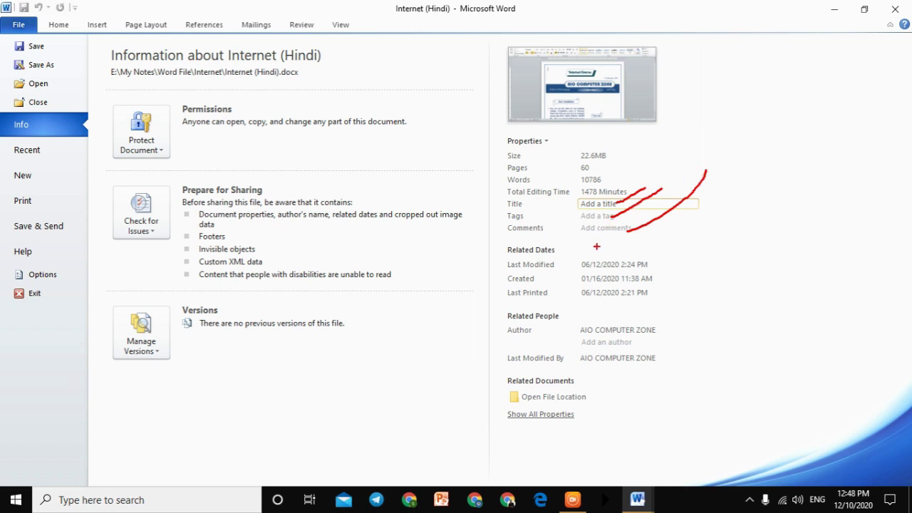
left_click_drag(503, 242, 589, 241)
left_click_drag(577, 258, 635, 254)
left_click_drag(527, 281, 576, 277)
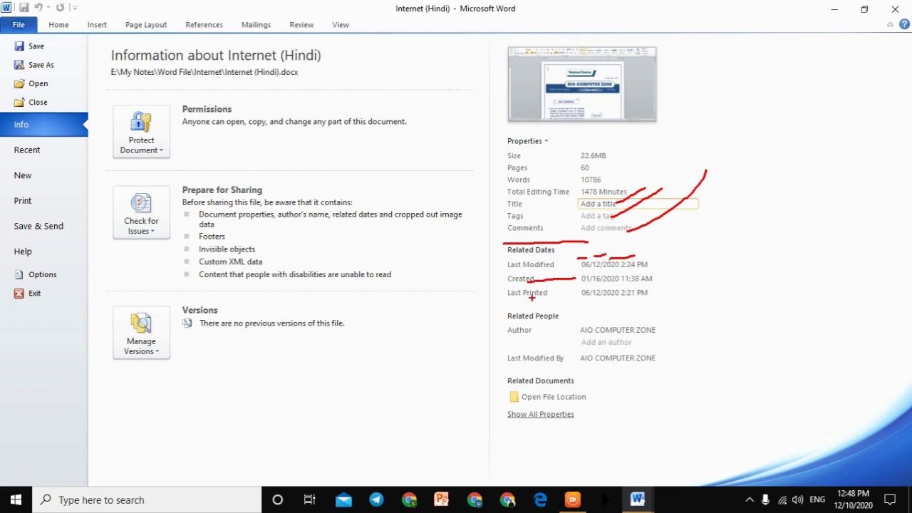
left_click_drag(530, 299, 575, 287)
left_click_drag(545, 325, 590, 314)
left_click_drag(487, 362, 592, 350)
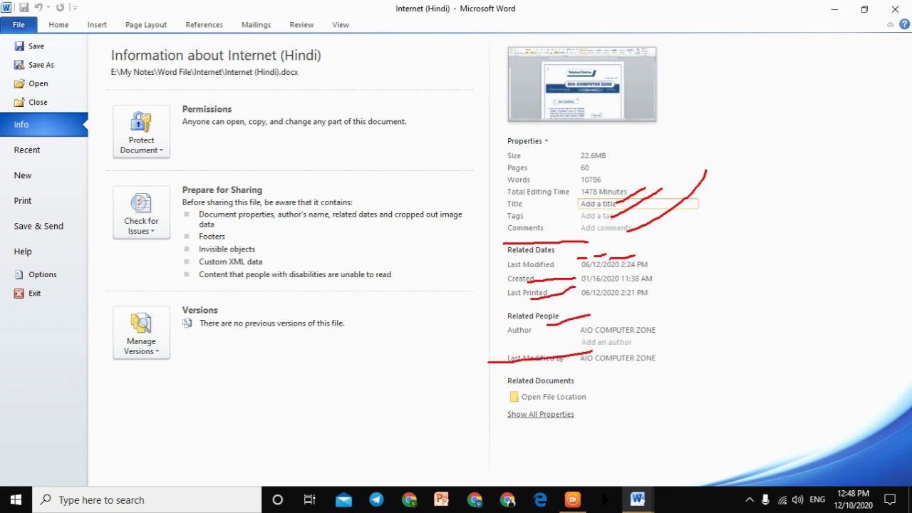
key("Escape")
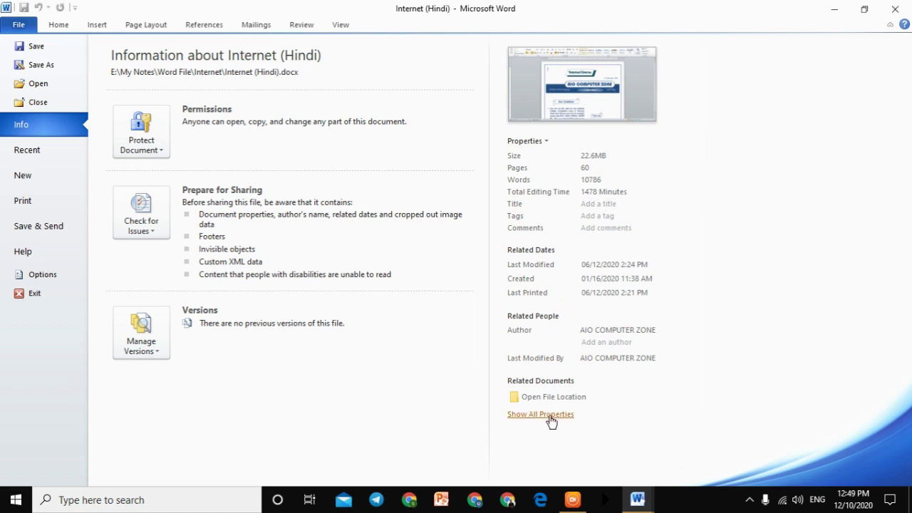
Step: Show all Internet (Hindi) properties, such as Template, Status, Categories, Subject and Company
left_click(550, 421)
scroll(566, 386, "down", 1)
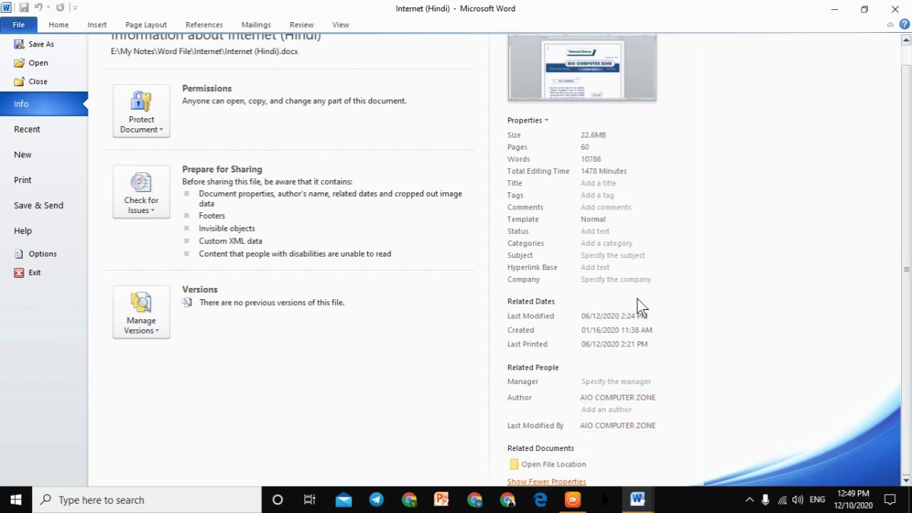
scroll(629, 295, "up", 1)
left_click(530, 144)
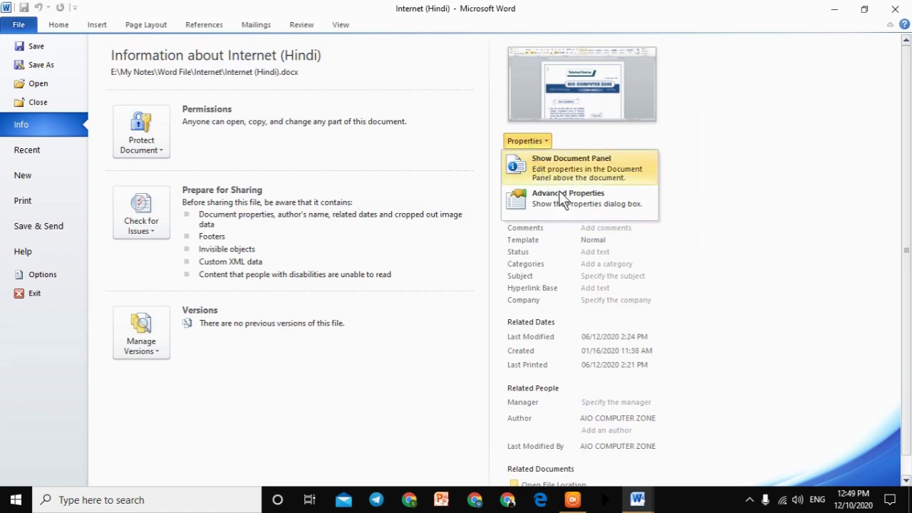
left_click(509, 272)
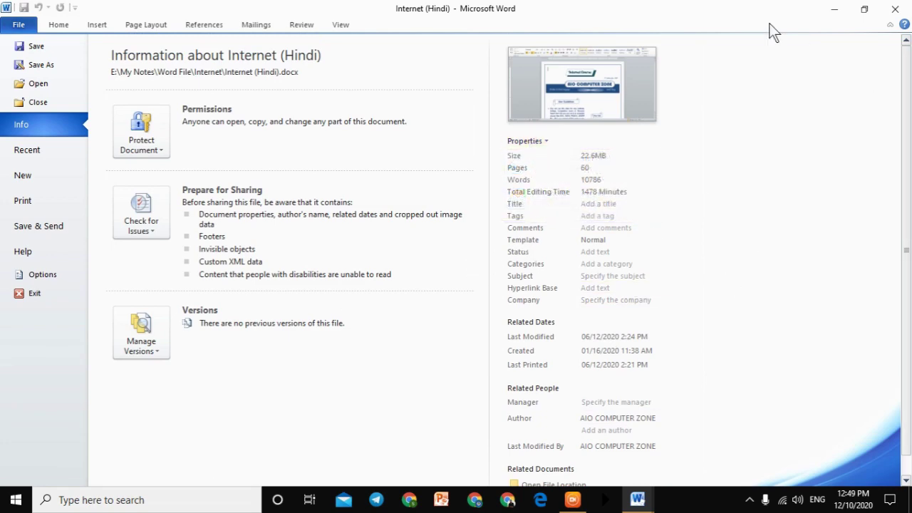
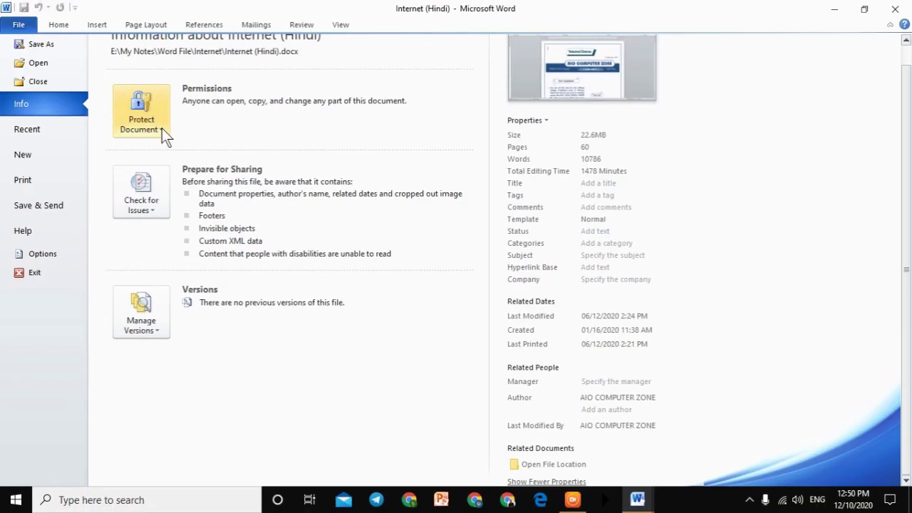
Step: Show Internet (Hindi)'s Protect Document options, including Mark as Final and password encryption
left_click(163, 132)
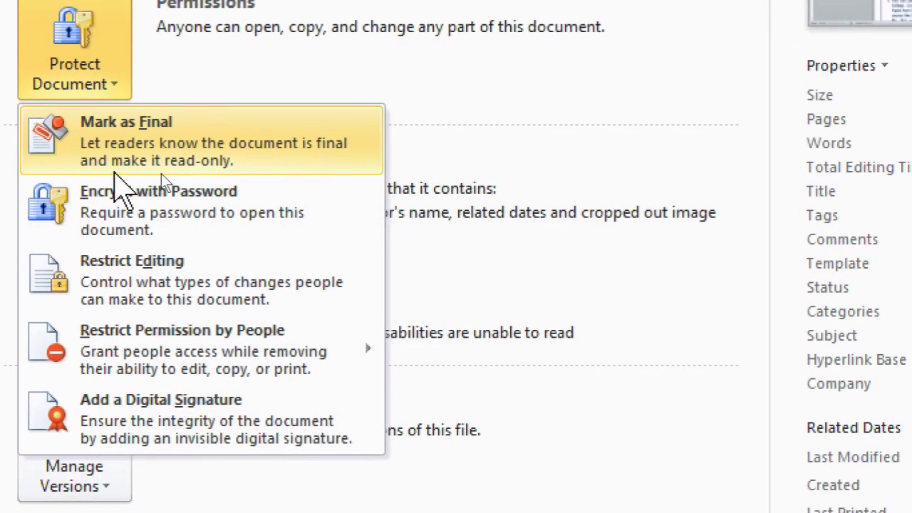
Step: Mark Internet (Hindi) as final, confirming the save and dismissing the notice
left_click(254, 170)
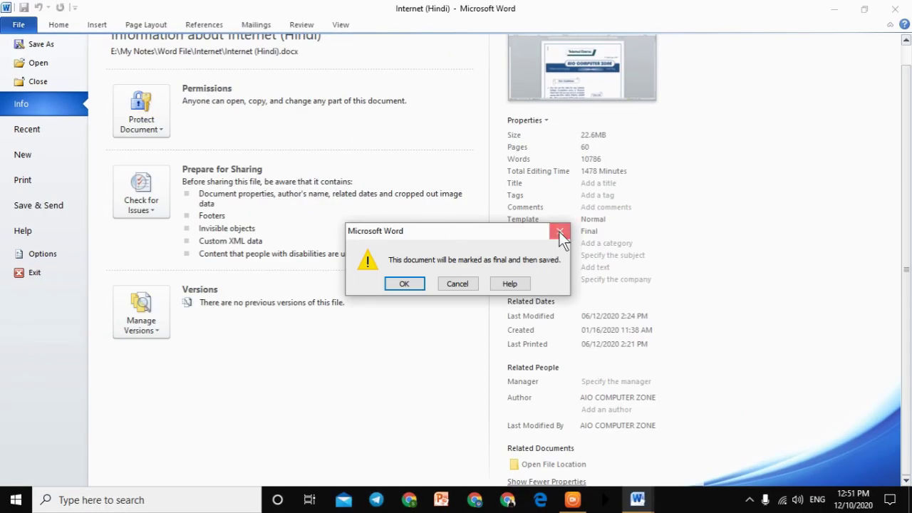
left_click(560, 232)
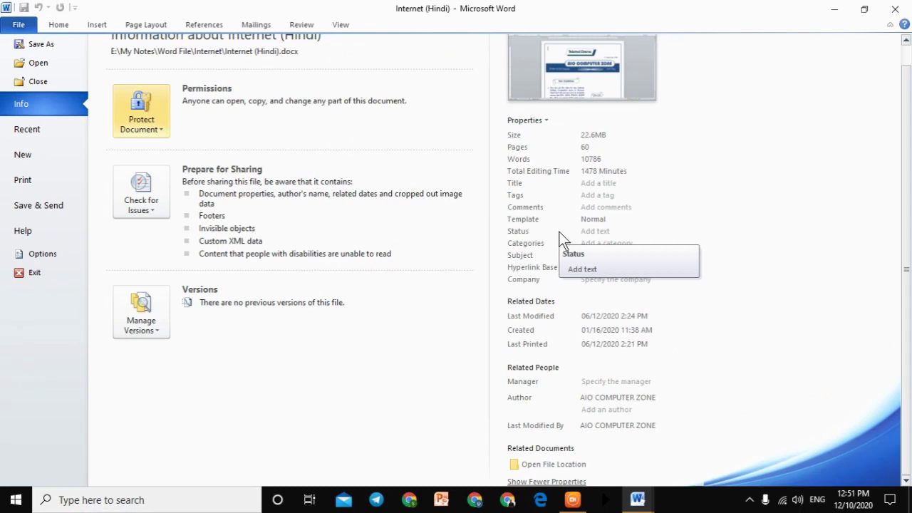
left_click(161, 128)
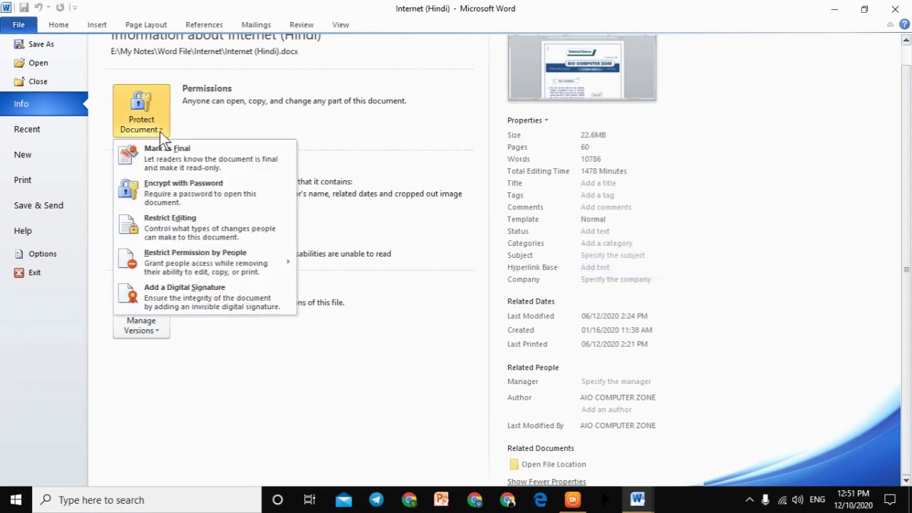
left_click(166, 159)
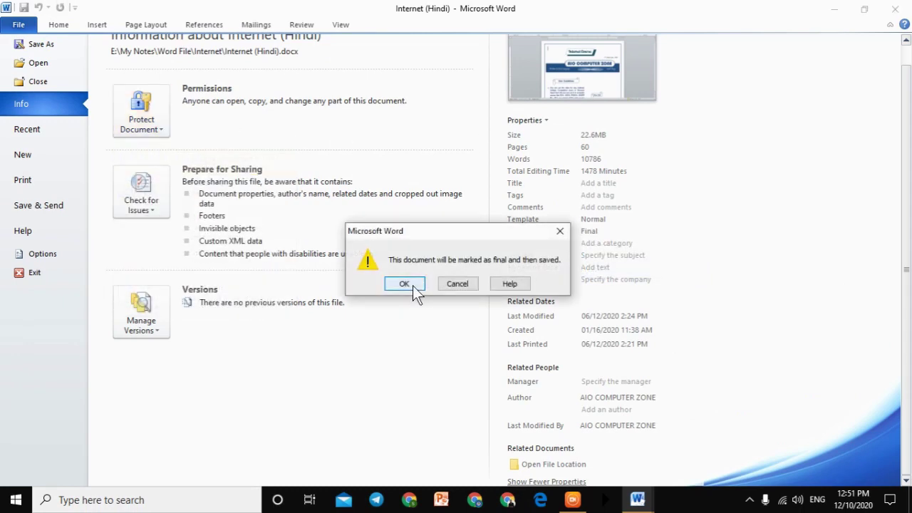
left_click(404, 283)
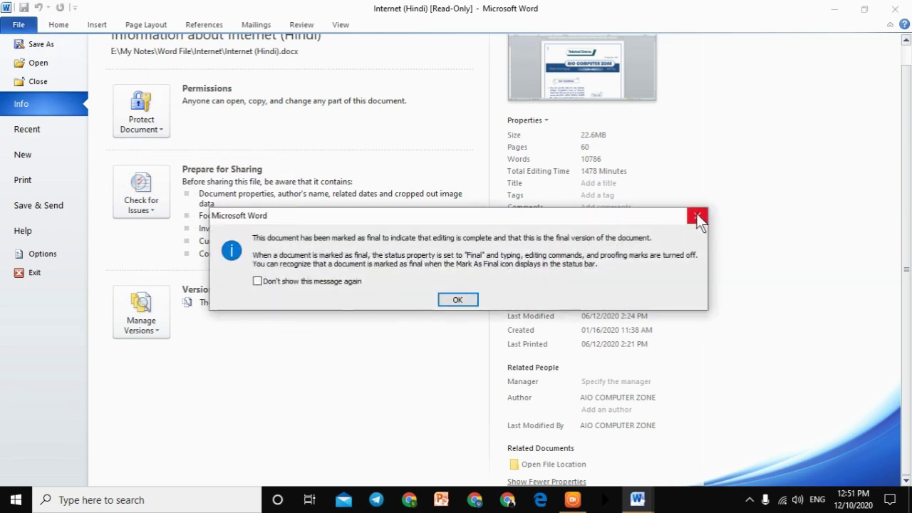
left_click(698, 217)
Step: Remove the final marking and return to the editable document
left_click(162, 127)
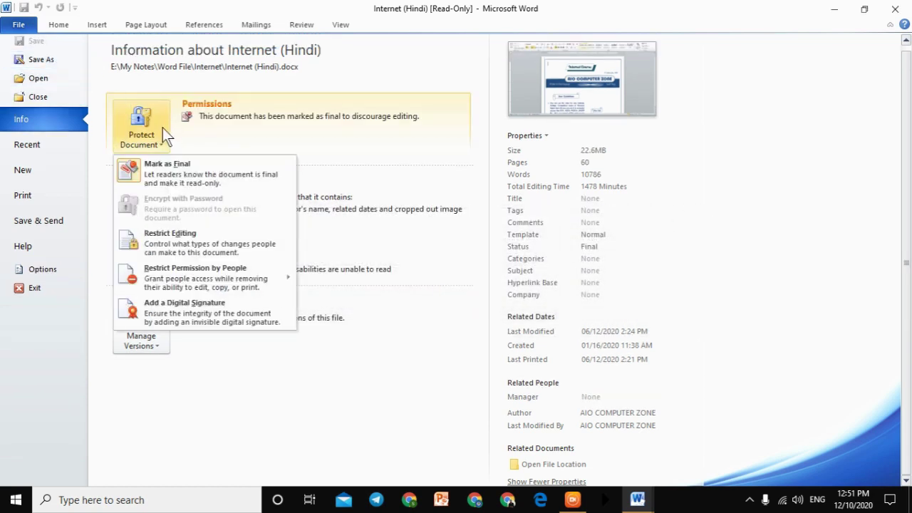
left_click(157, 162)
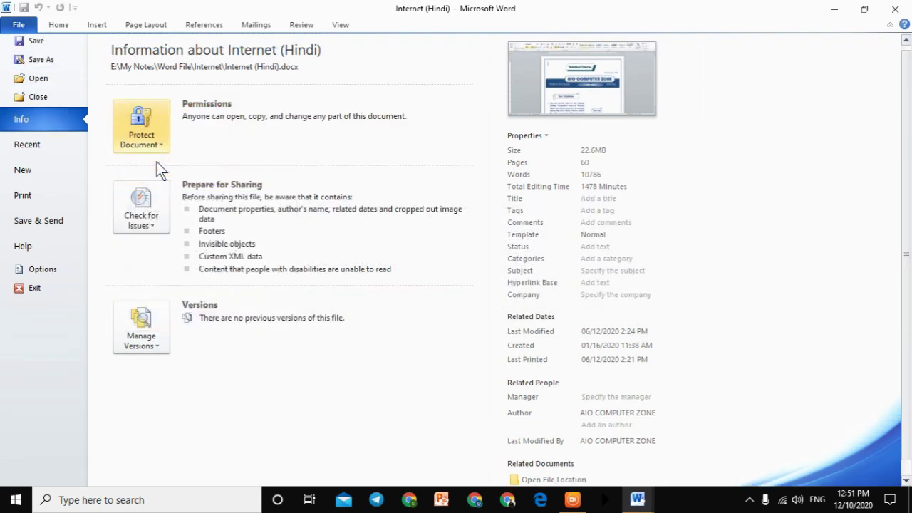
left_click(32, 30)
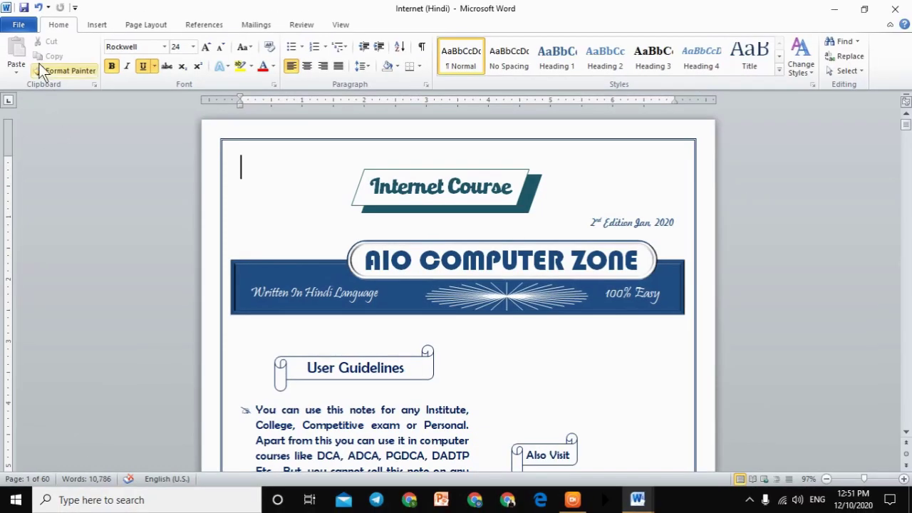
Step: Mark Internet (Hindi) as final again and return to its read-only view
left_click(17, 24)
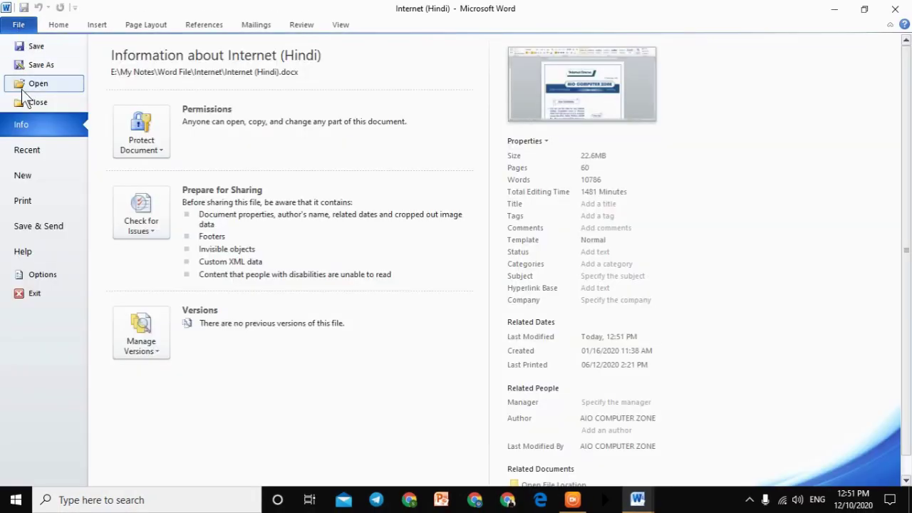
left_click(149, 146)
left_click(196, 185)
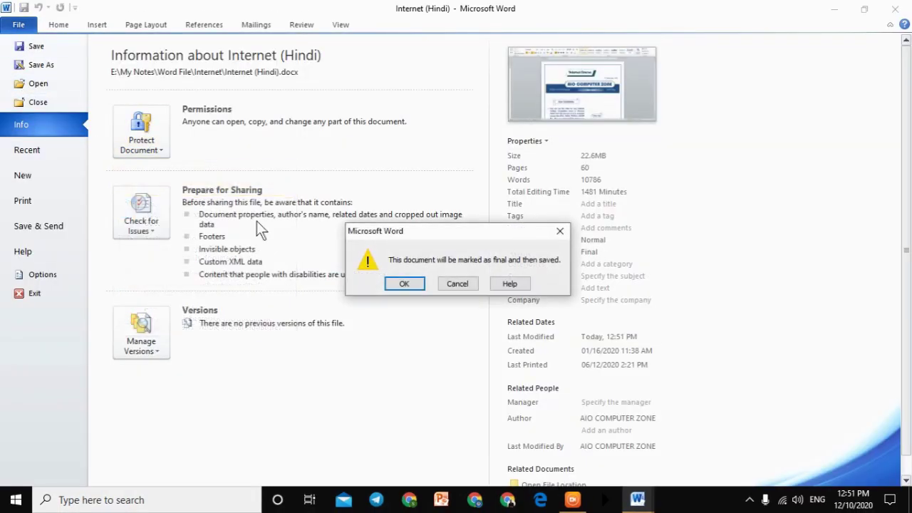
left_click(403, 284)
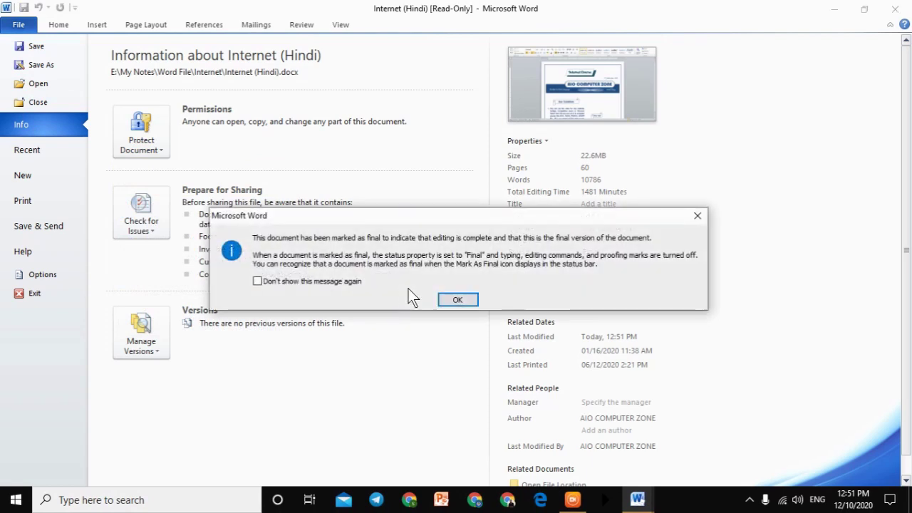
left_click(457, 300)
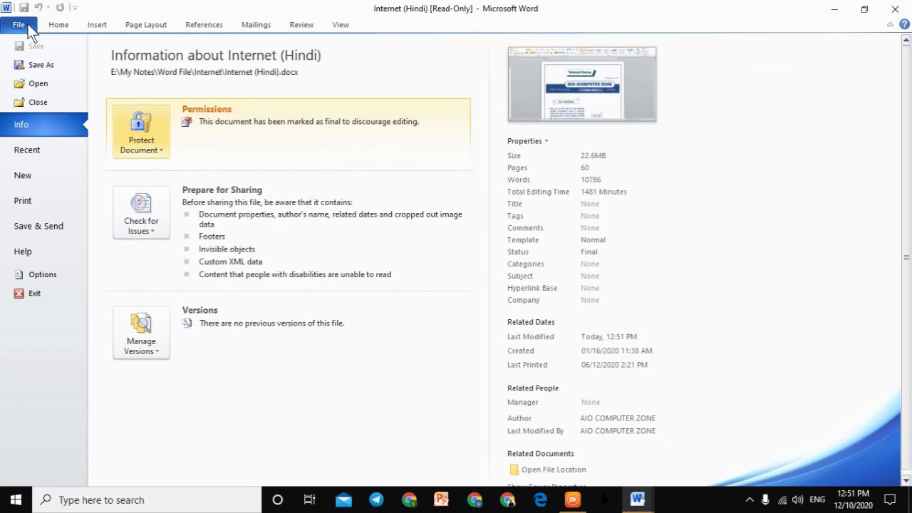
left_click(21, 25)
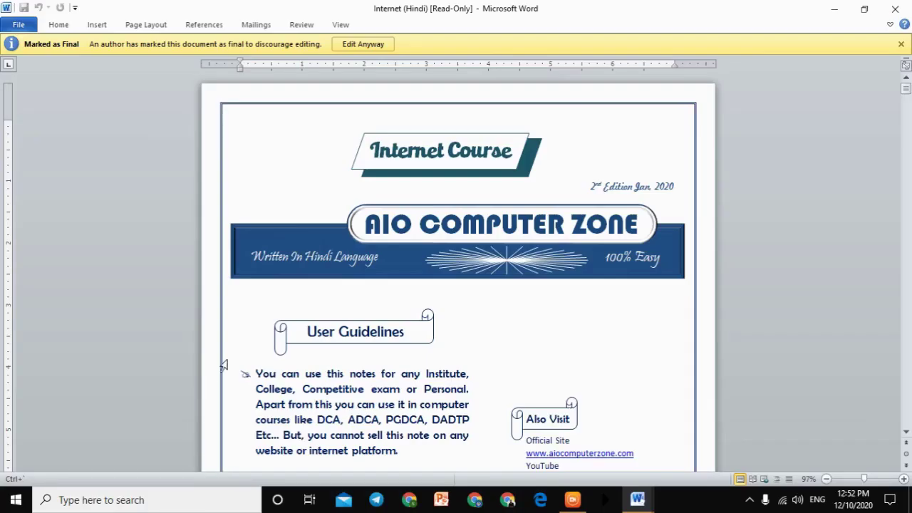
Step: Use Edit Anyway to make Internet (Hindi) editable, then view its Protect Document options
scroll(775, 266, "down", 3)
scroll(443, 384, "up", 3)
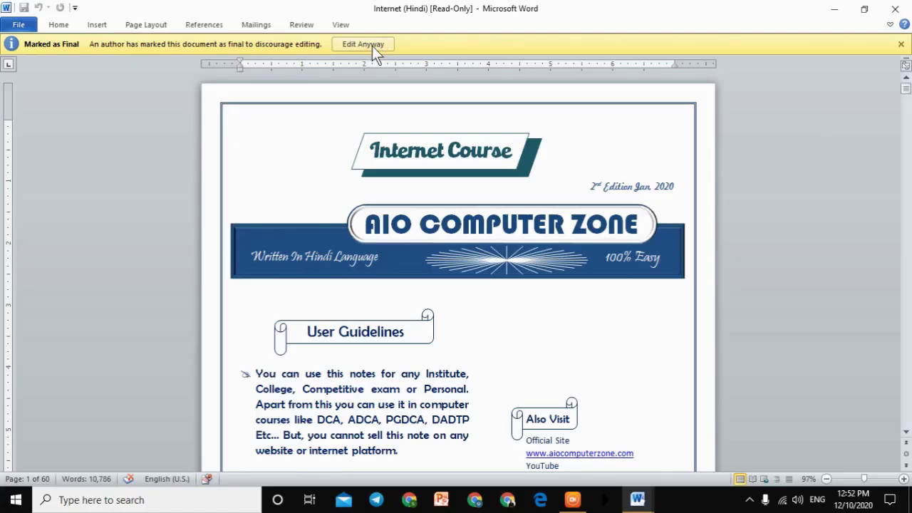
left_click(448, 92)
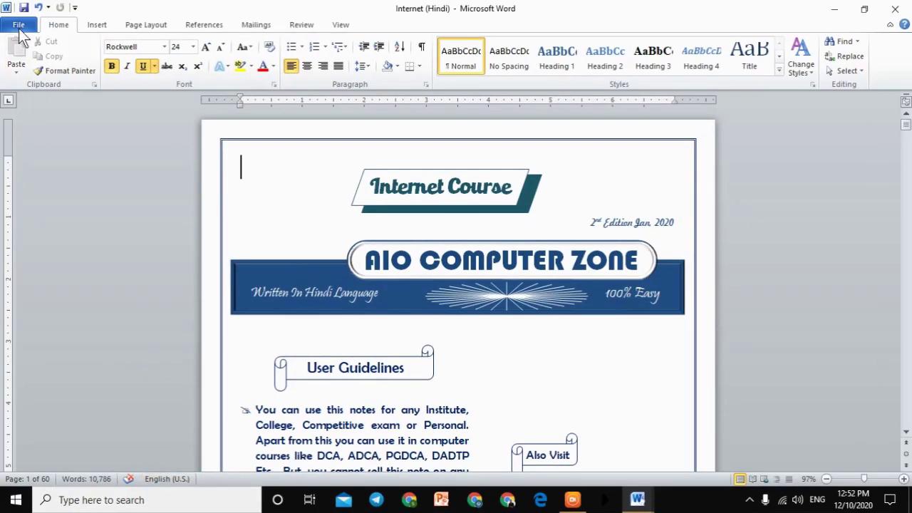
left_click(18, 25)
left_click(124, 153)
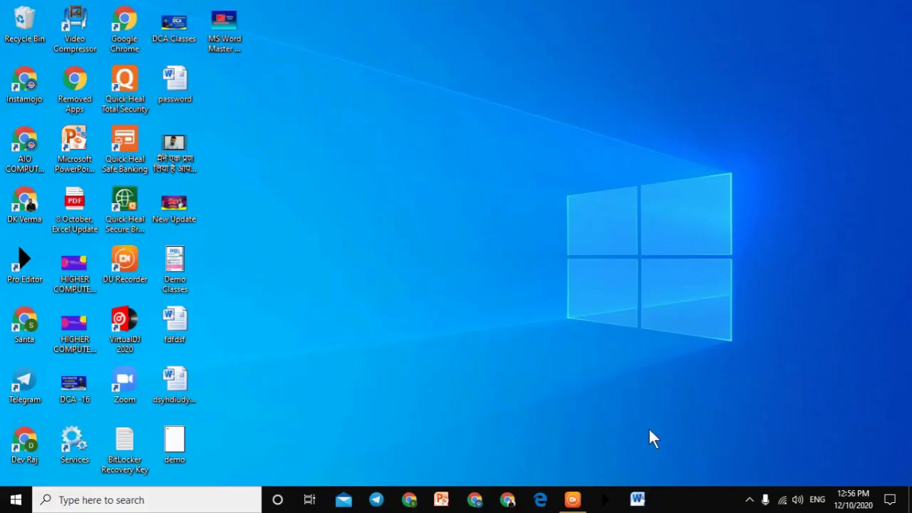
Step: Relaunch Word with blank Document1 and show its Protect Document options on Info
left_click(638, 501)
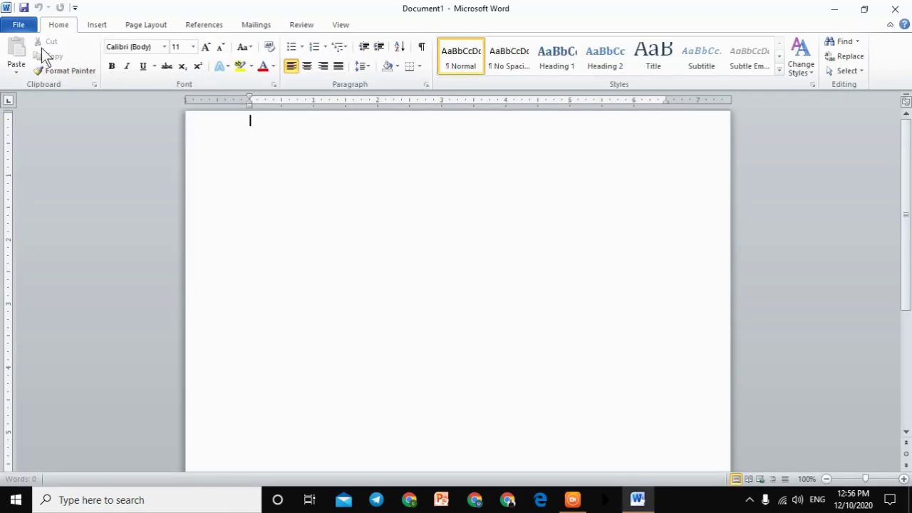
left_click(28, 27)
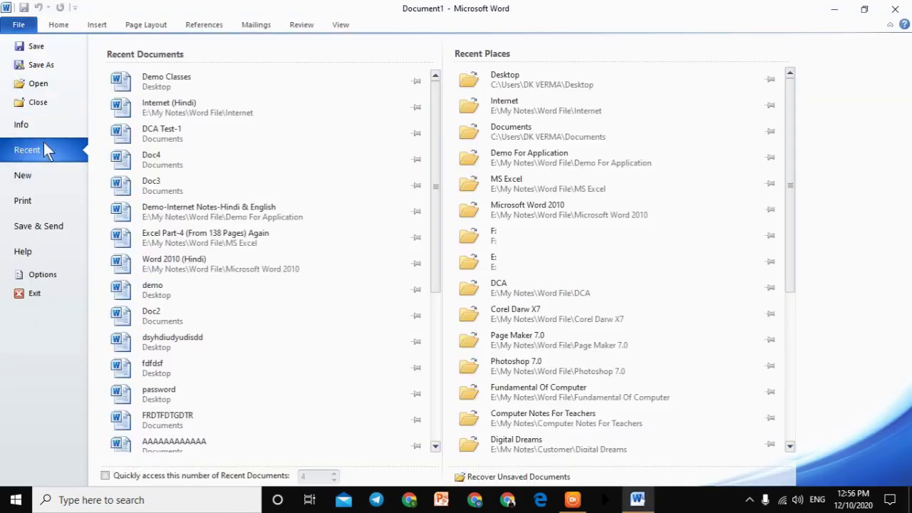
left_click(36, 127)
left_click(147, 119)
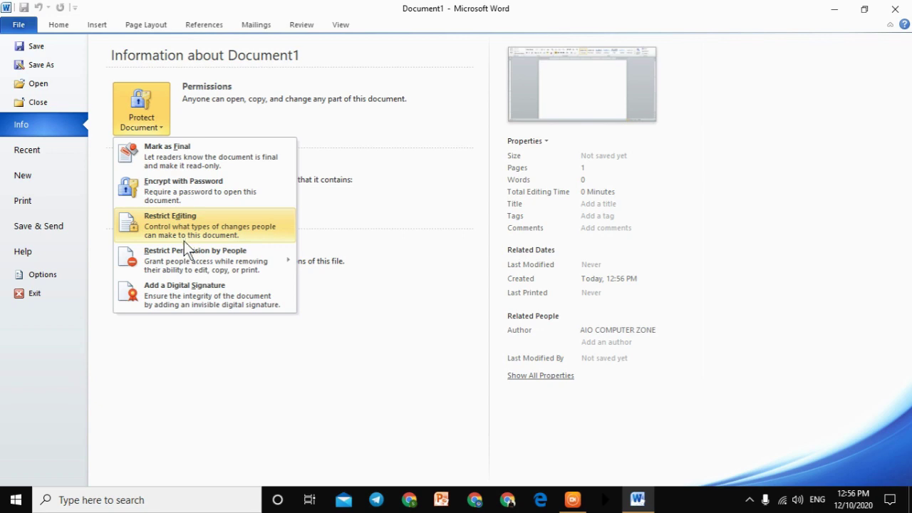
Step: Restrict Document1 to selected formatting styles and No changes (Read only), dismissing Add Users
left_click(193, 234)
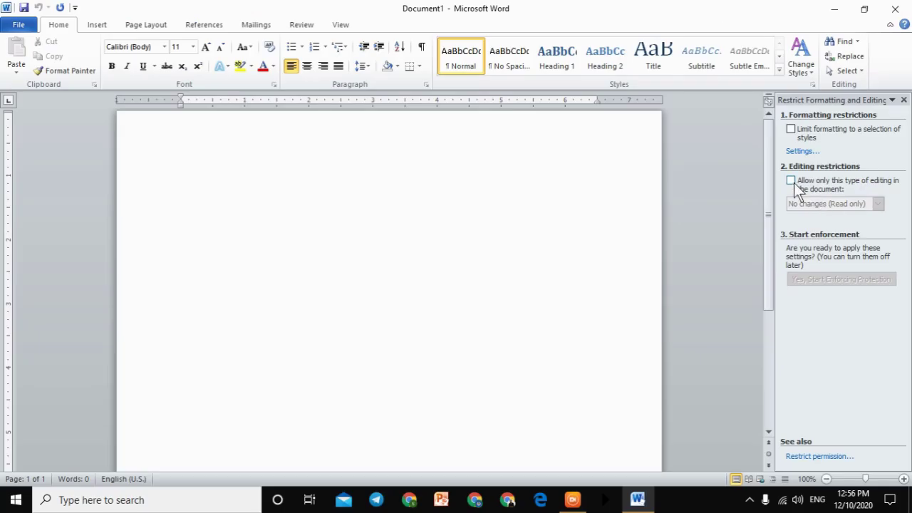
left_click(790, 181)
left_click(791, 129)
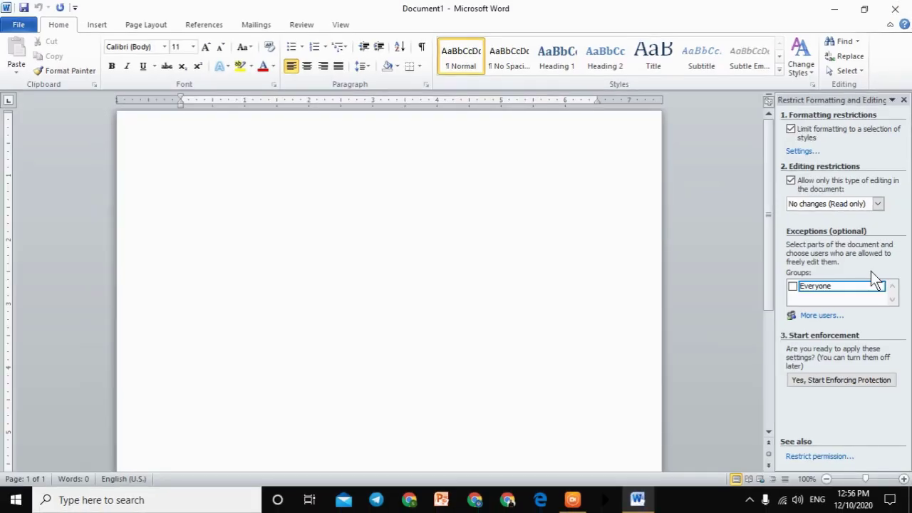
left_click(822, 315)
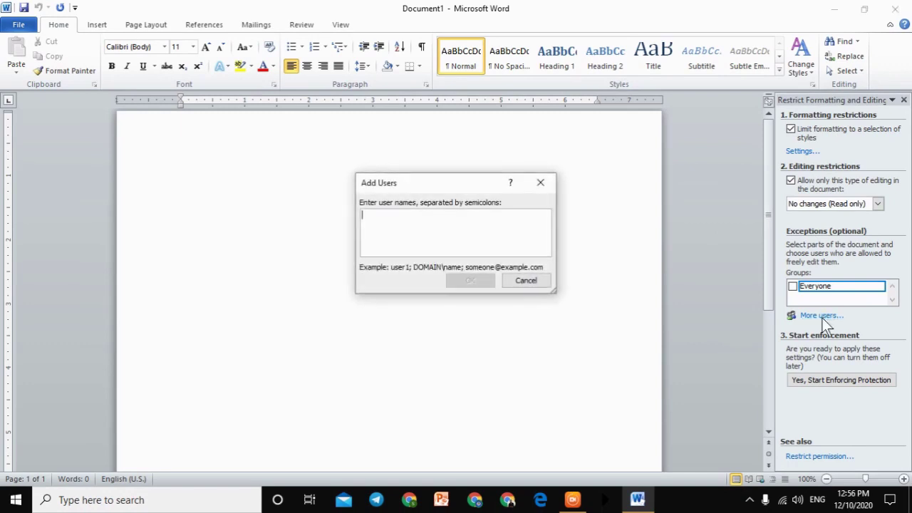
type("wererer")
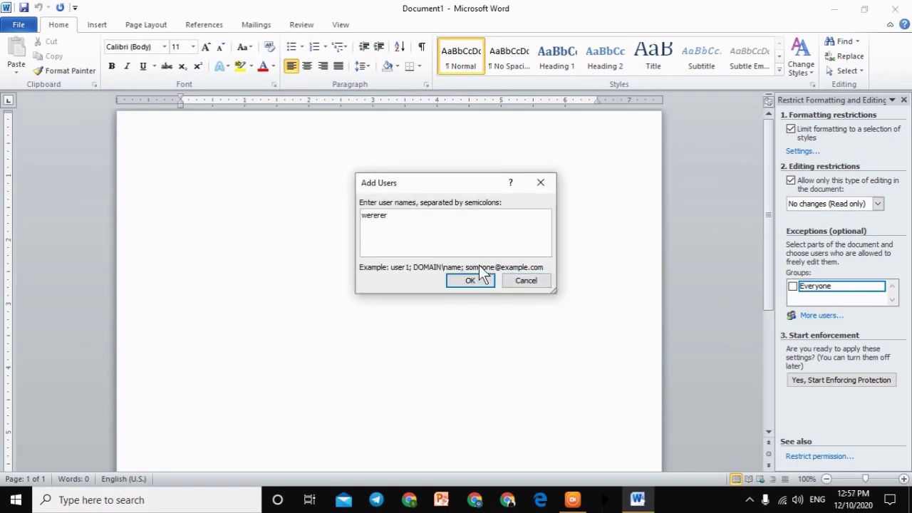
left_click(539, 187)
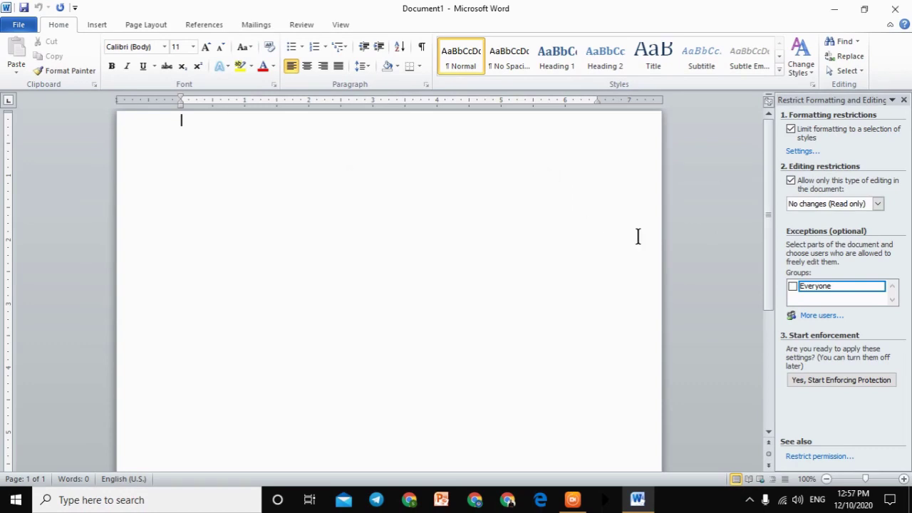
Step: Try enforcing protection with a password, acknowledging the password mismatch warning
left_click(801, 381)
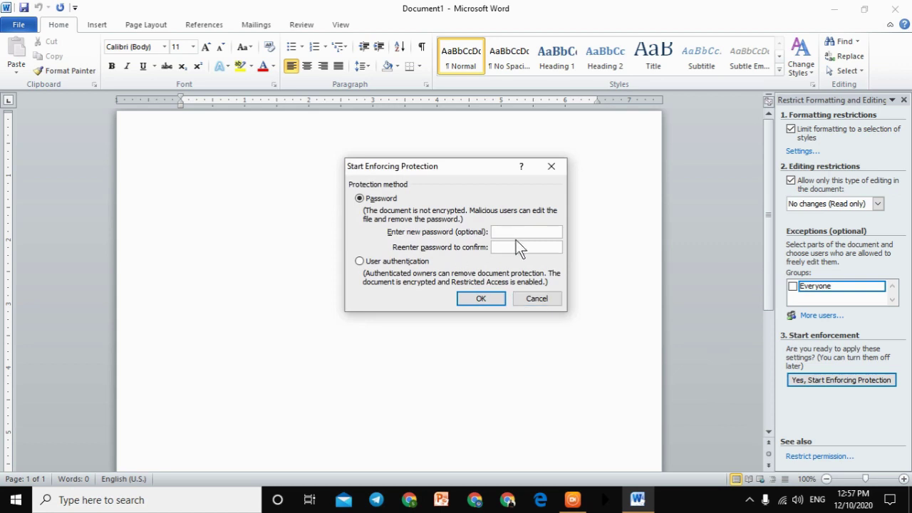
type("123456")
key("Return")
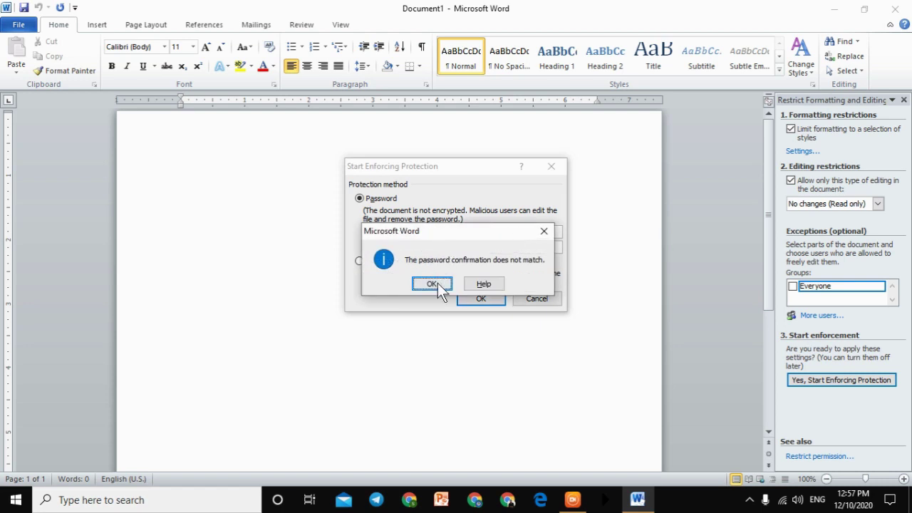
left_click(431, 283)
Step: Enforce protection with the entered passwords, then close Word choosing to save Document1
type("123")
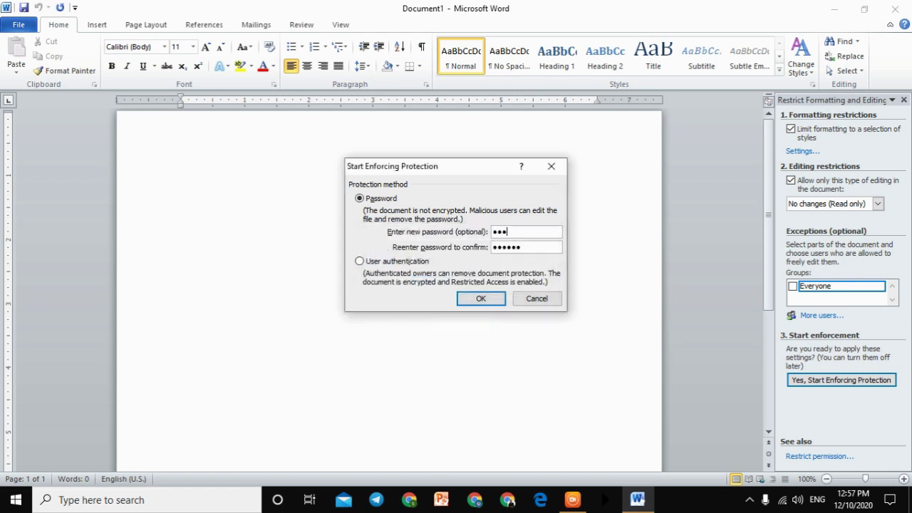
key("Tab")
type("1")
key("Return")
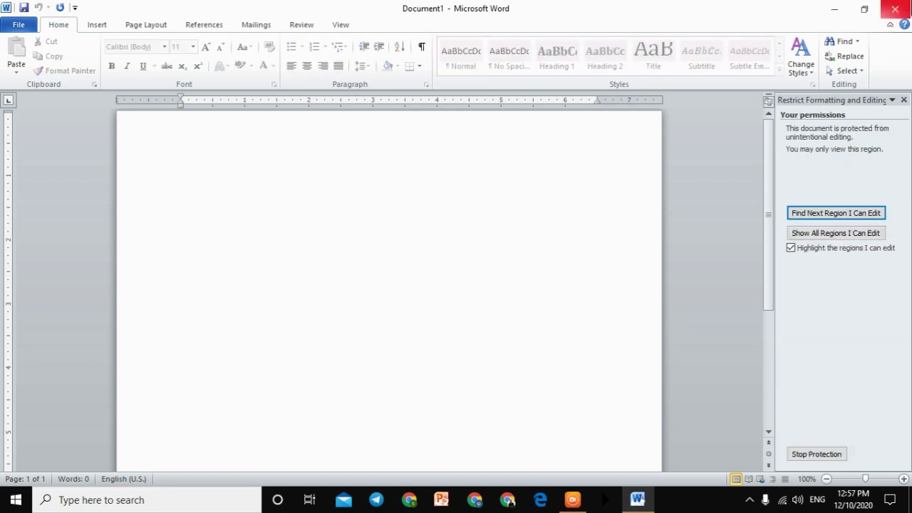
left_click(895, 9)
left_click(416, 265)
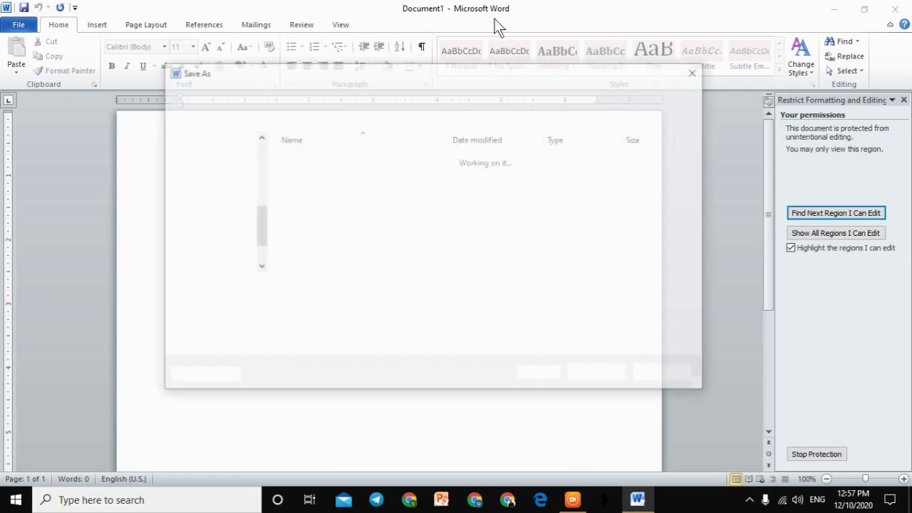
Step: Save Document1 under the suggested name, then open Demo Classes and close it
left_click(617, 377)
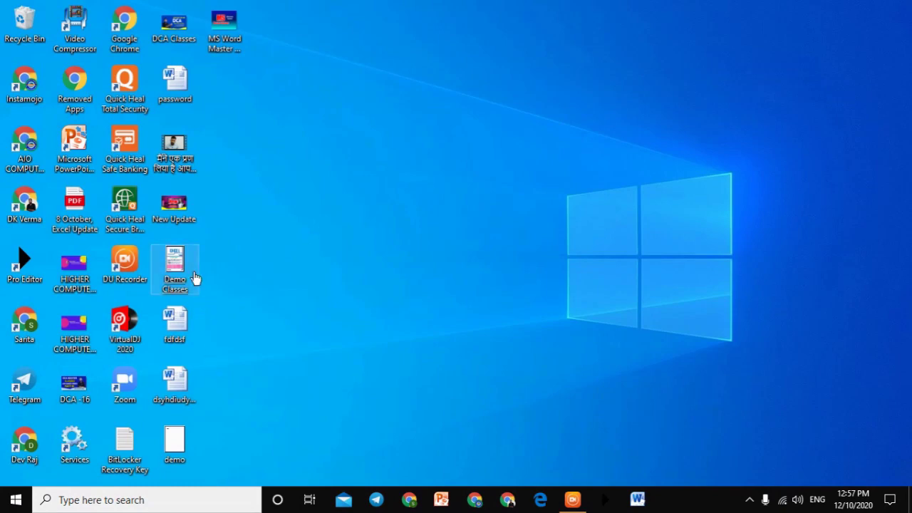
double_click(196, 277)
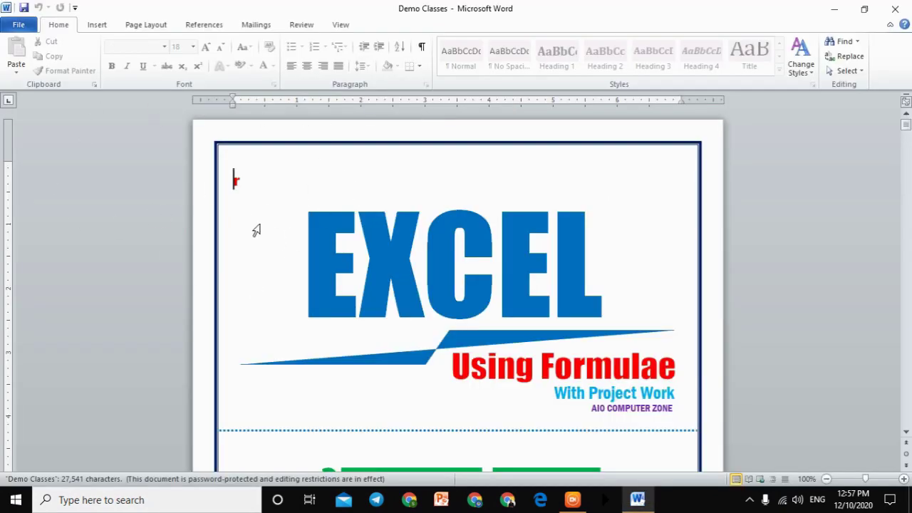
key("BackSpace")
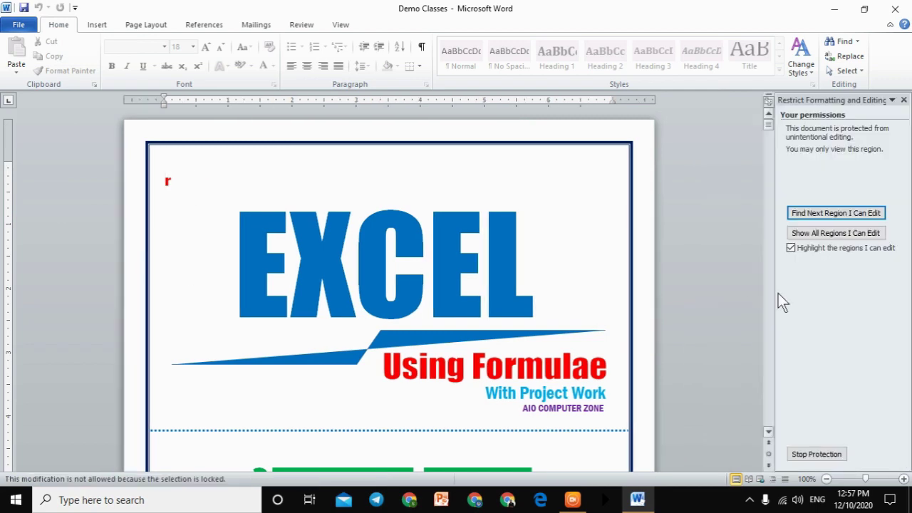
left_click(895, 9)
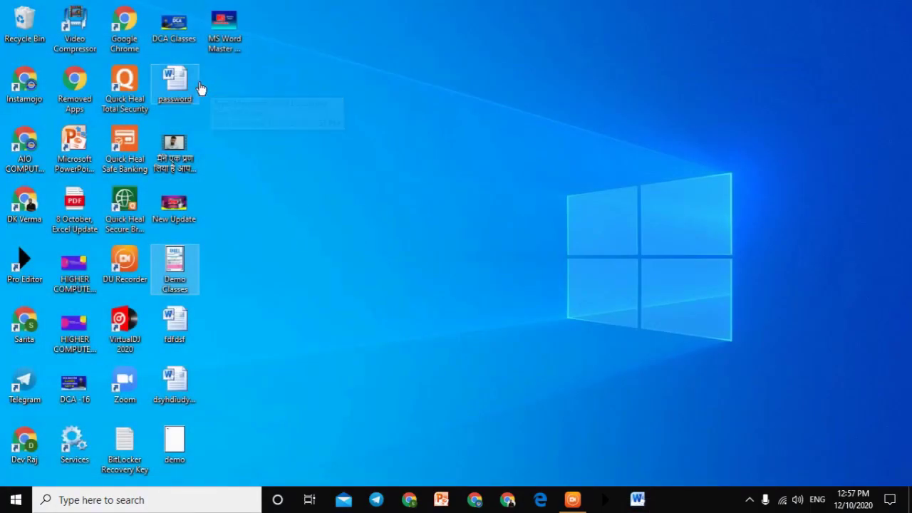
Step: Open demo as editable rather than read-only, type 'saehidi', and create a new document
left_click(196, 458)
double_click(197, 460)
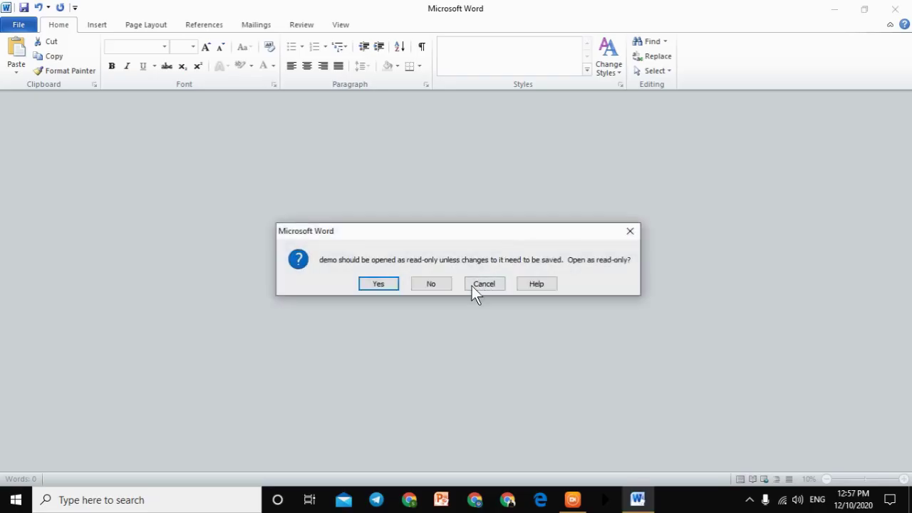
left_click(431, 283)
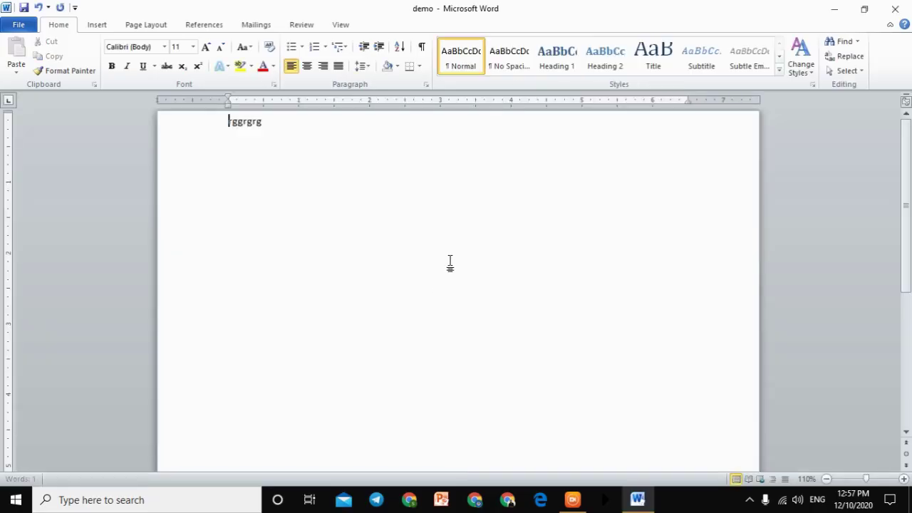
type("saehidi")
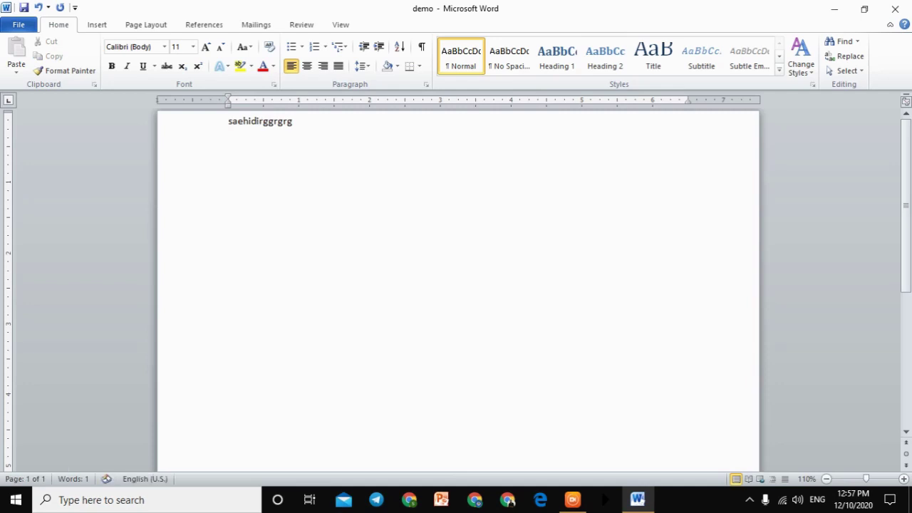
key("ctrl+n")
Step: Type 'Fjre0uitretirt' in the new document and save it to the Desktop as nw.docx
type("Fjre0uitretirt")
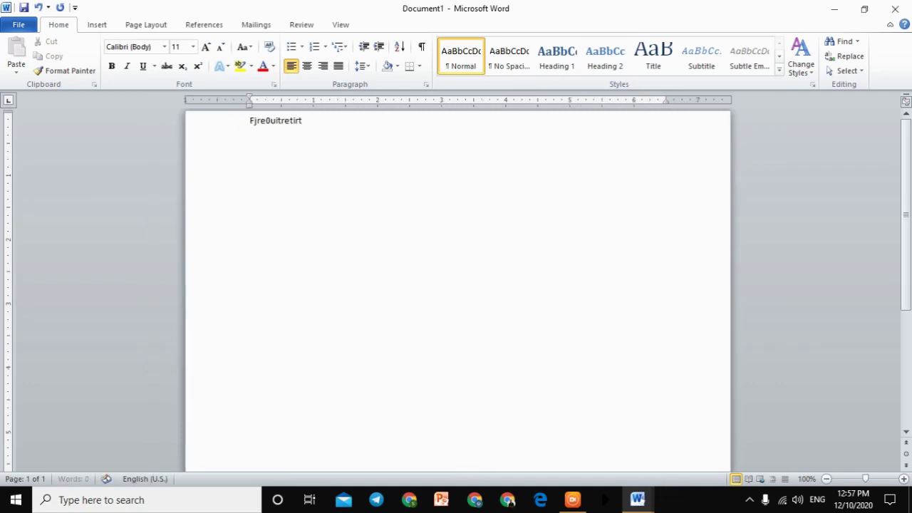
left_click(18, 24)
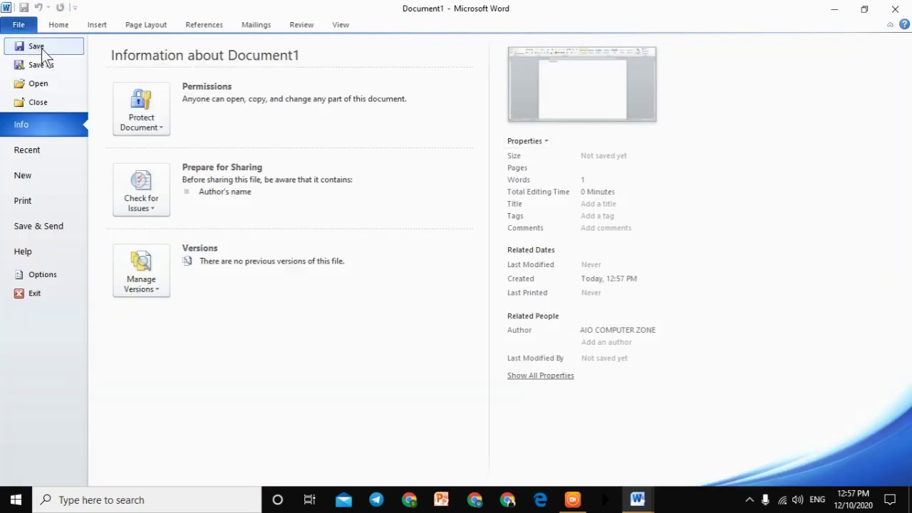
left_click(42, 49)
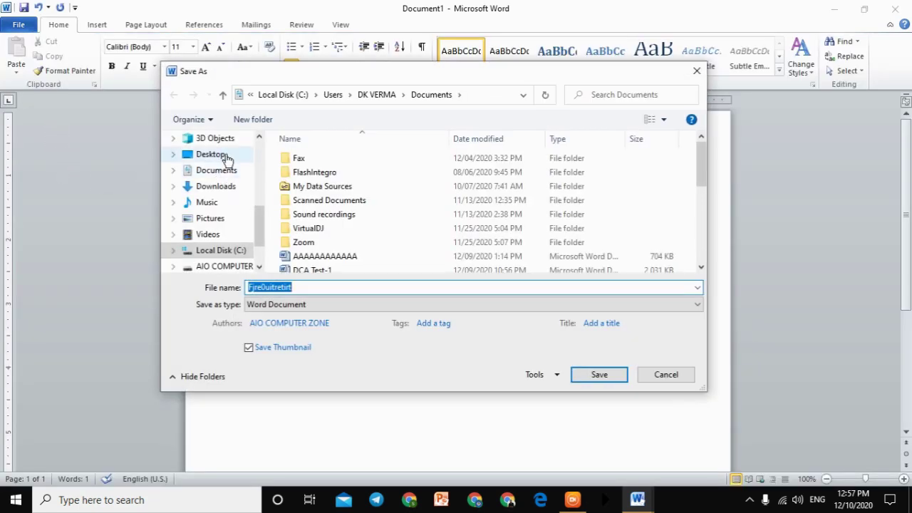
left_click(226, 161)
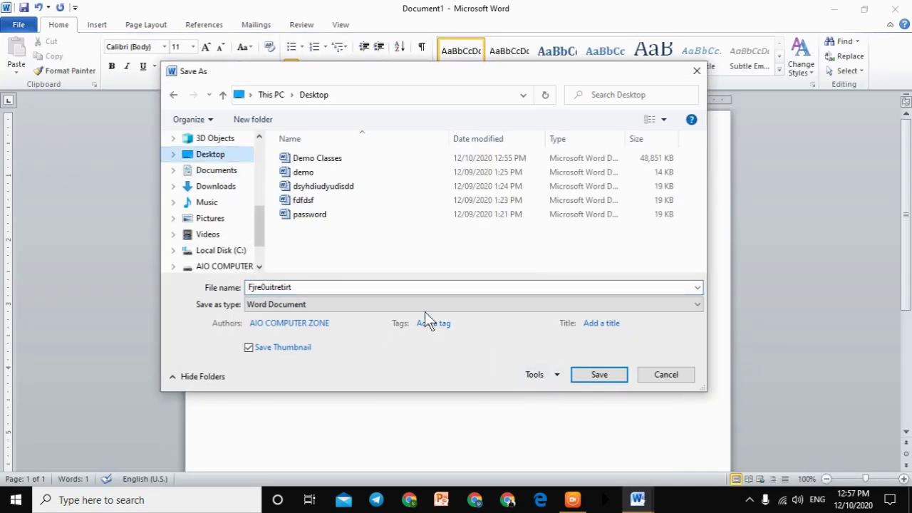
left_click(410, 294)
type("nw")
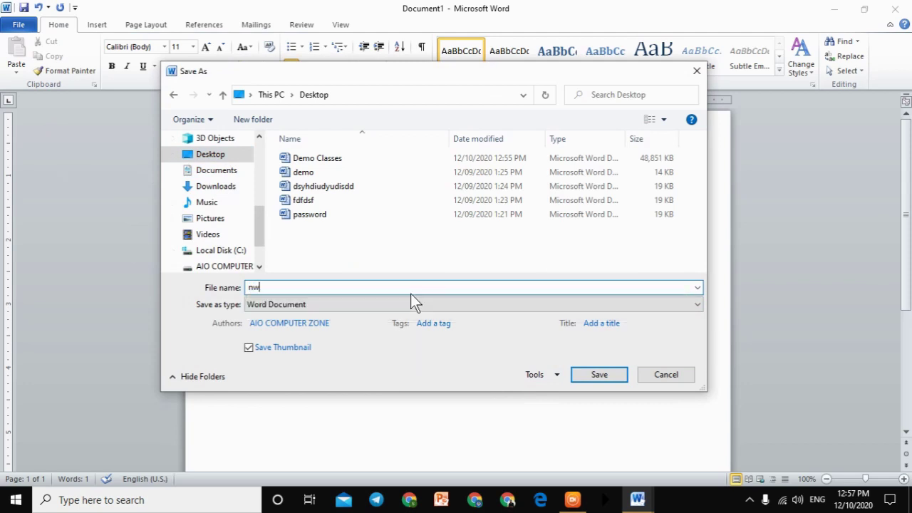
left_click(595, 380)
left_click(21, 22)
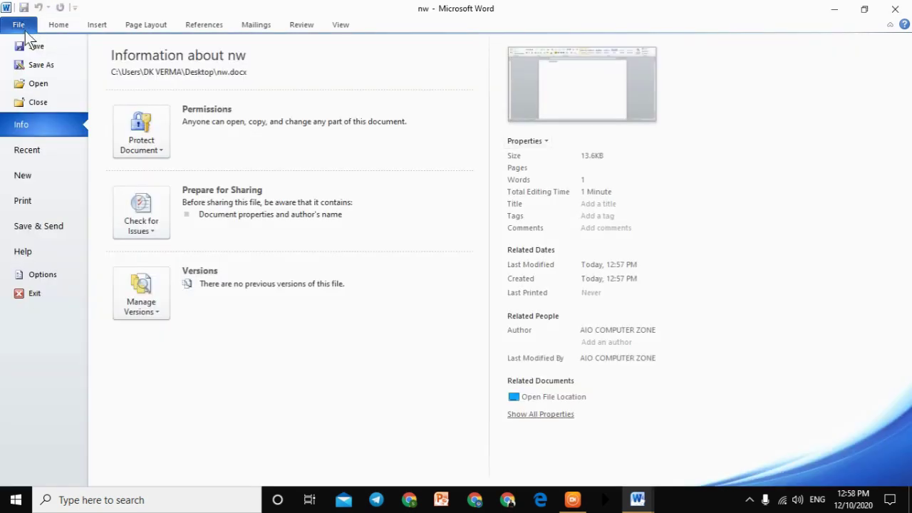
Step: Restrict nw to selected formatting styles and No changes (Read only) editing
left_click(43, 151)
left_click(35, 127)
left_click(119, 154)
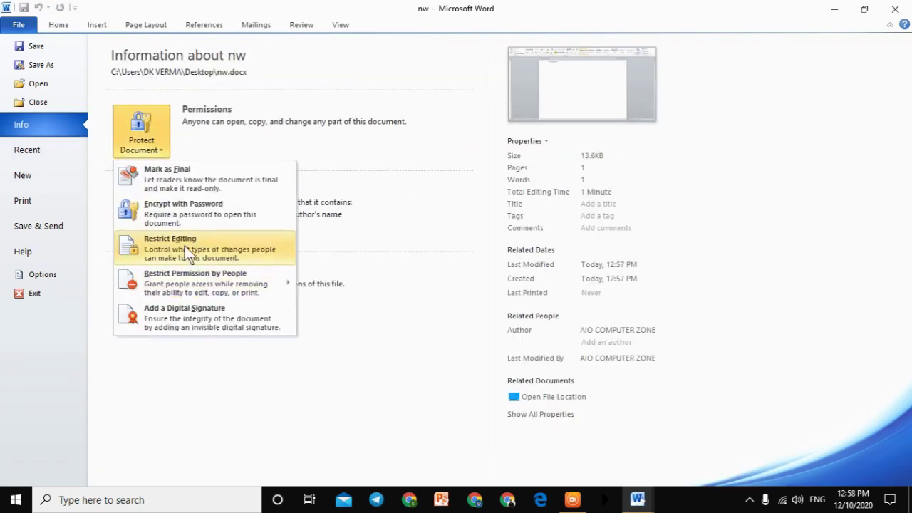
left_click(187, 246)
left_click(821, 132)
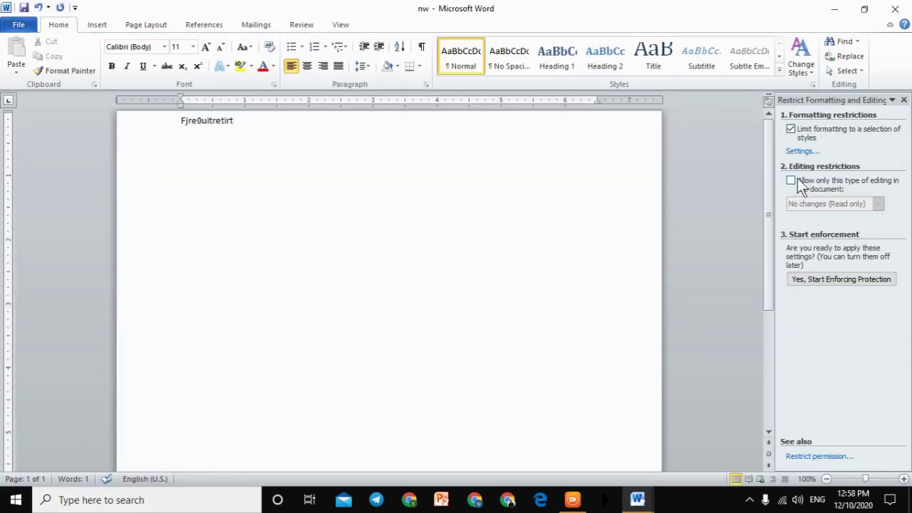
left_click(797, 178)
Step: Enforce the protection with a password, then close nw, saving its changes
left_click(848, 382)
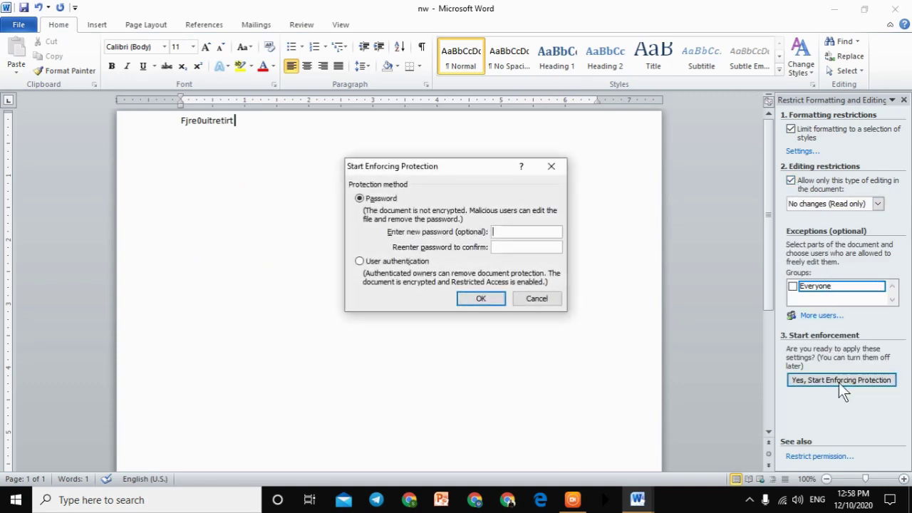
type("••••••••••")
key("Return")
key("ctrl+w")
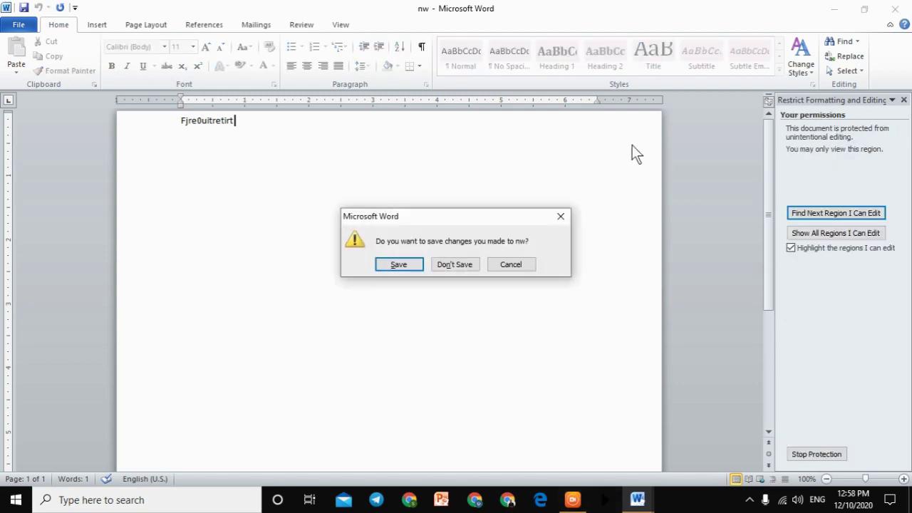
left_click(399, 264)
Step: Close the demo without saving, reopen nw, and confirm its text can't be edited
key("ctrl+w")
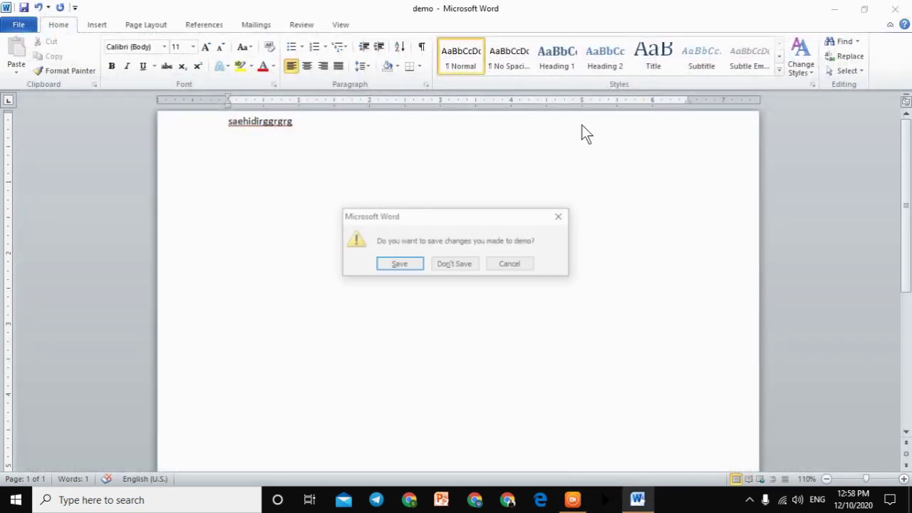
left_click(455, 264)
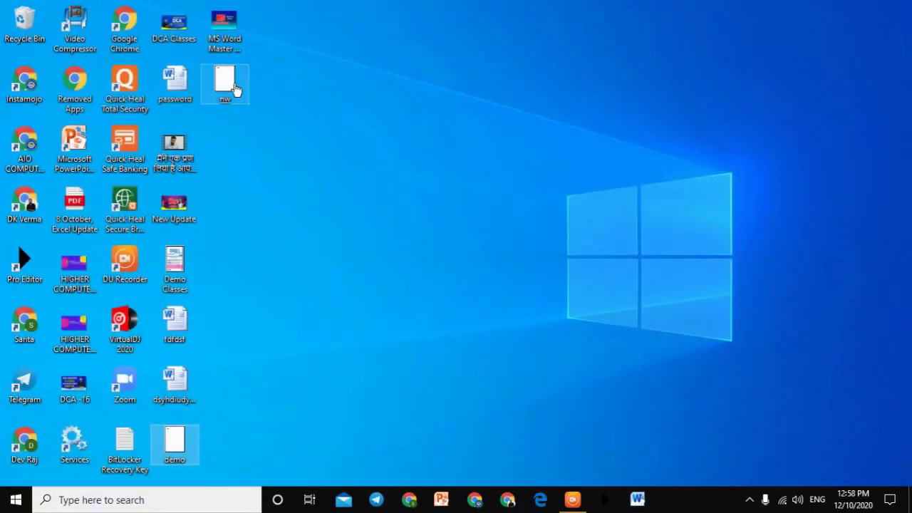
left_click(227, 83)
double_click(226, 83)
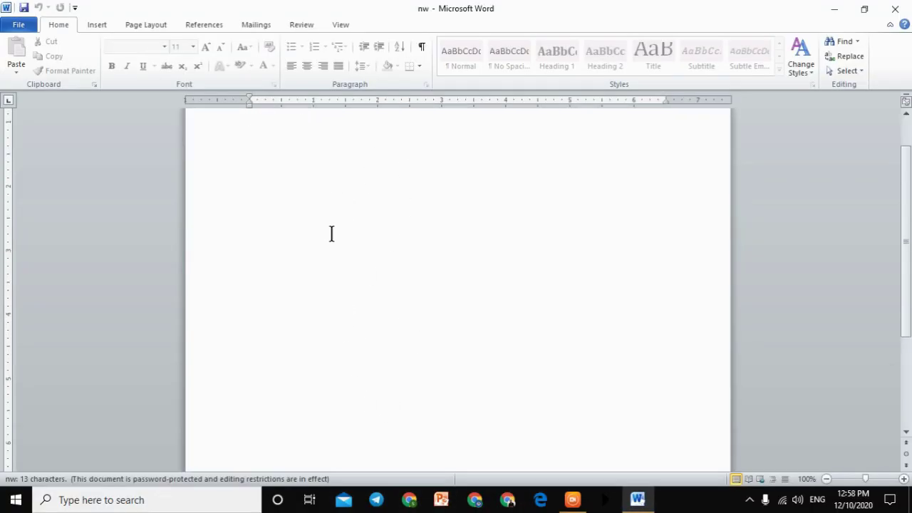
left_click(323, 200)
key("BackSpace")
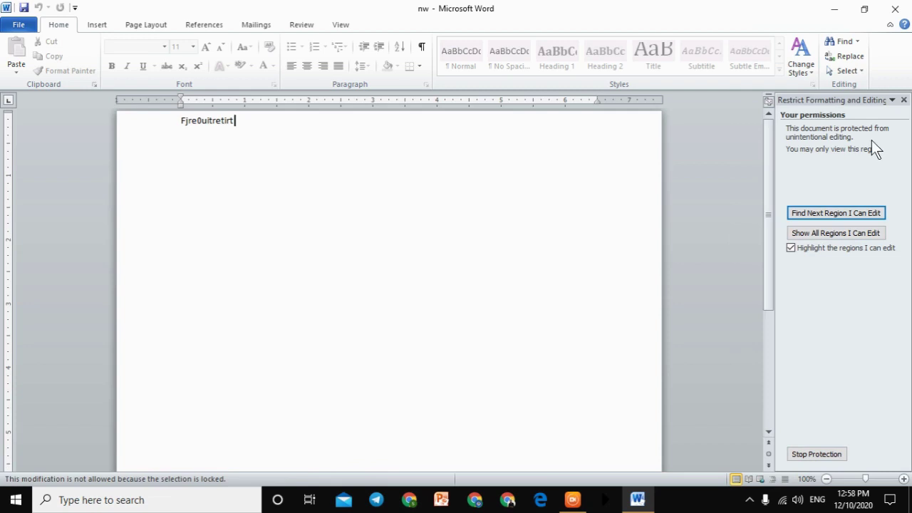
Step: Unprotect nw with its password, let Everyone edit the text, and re-enforce protection with the password
left_click(805, 457)
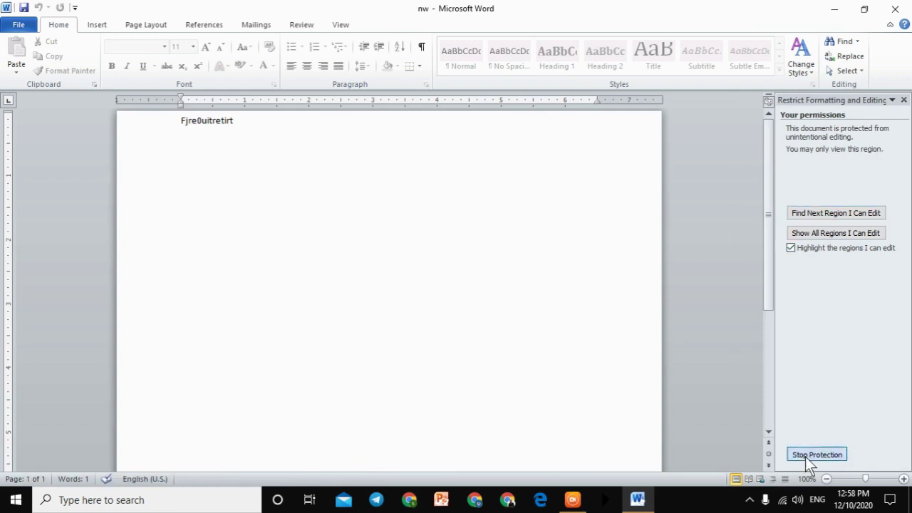
type("123")
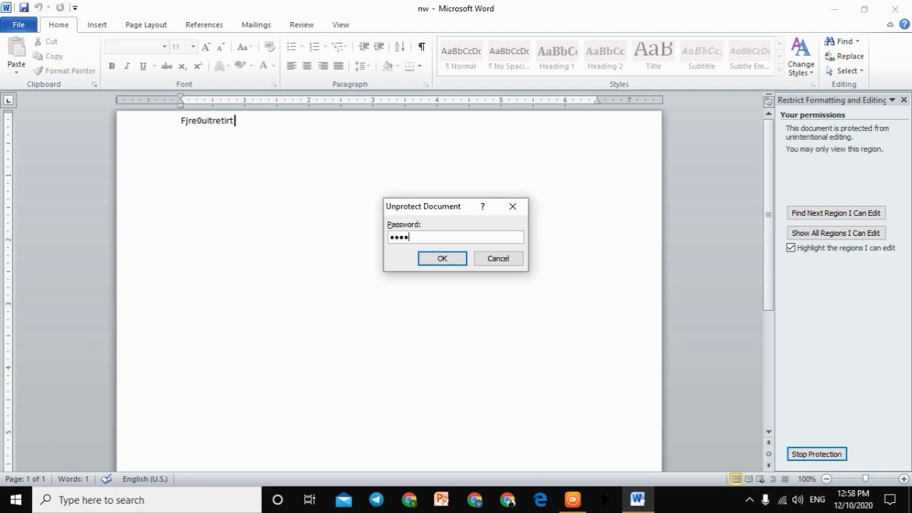
key("Return")
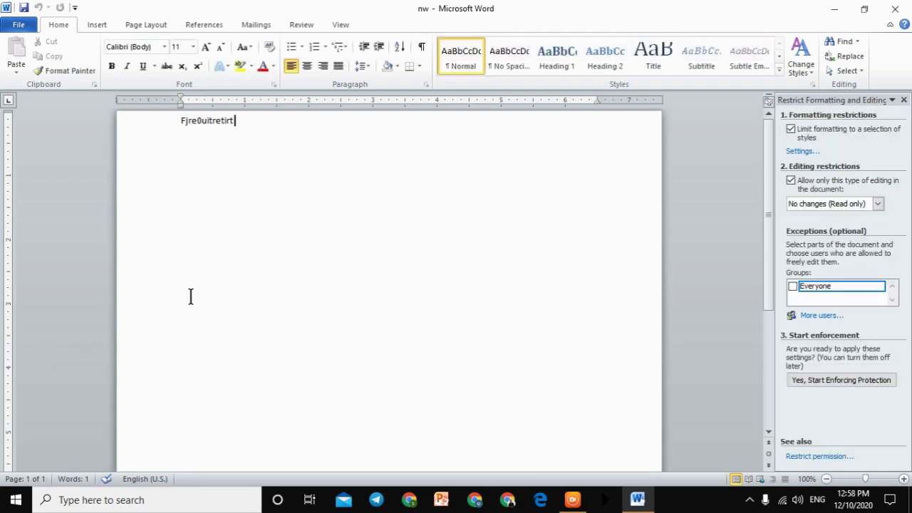
left_click(792, 286)
left_click(800, 377)
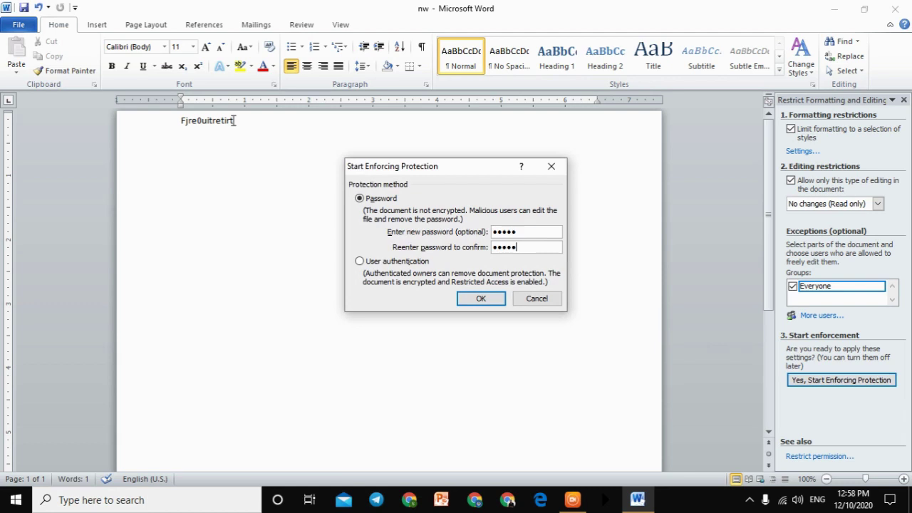
key("Return")
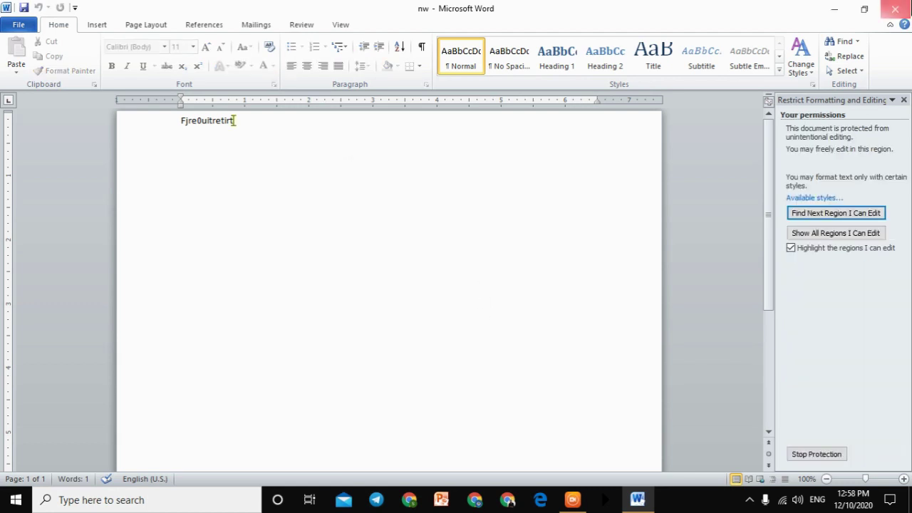
Step: Close and reopen nw, then type three lines of sample text into its editable area
left_click(895, 9)
left_click(398, 265)
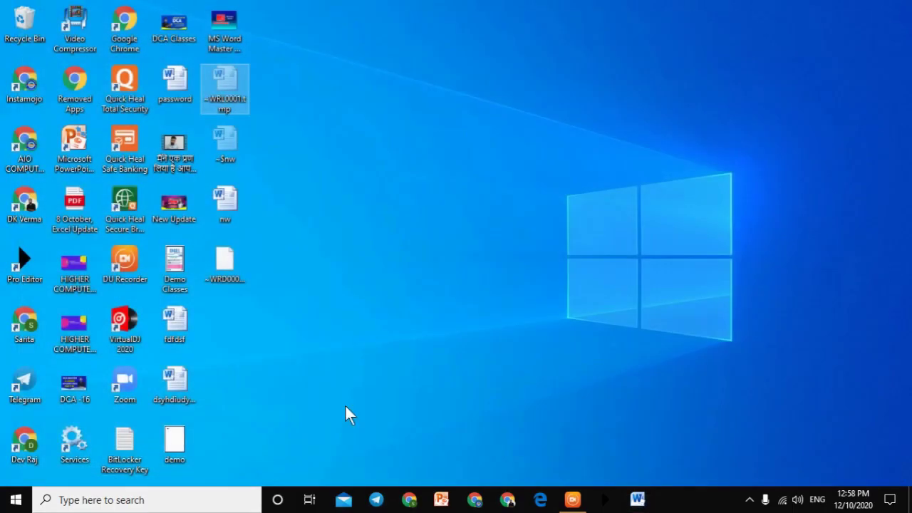
double_click(242, 96)
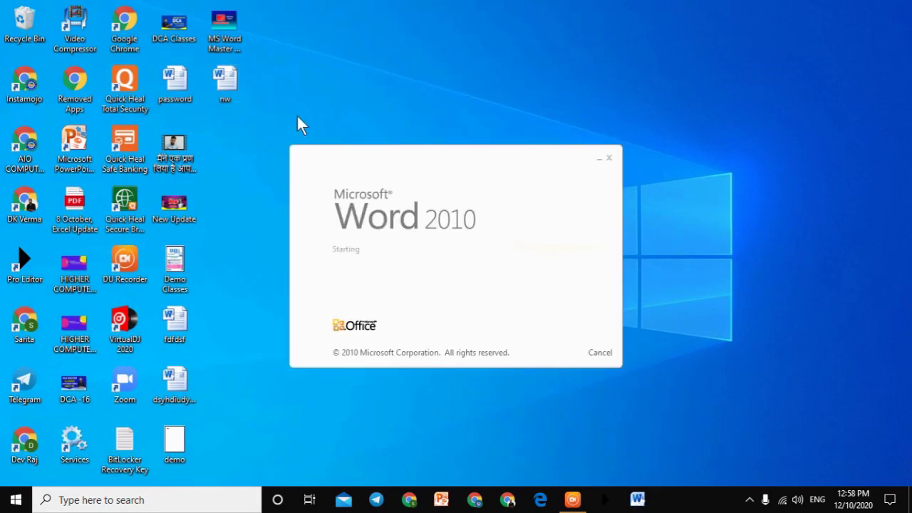
type("trtrtrtrt")
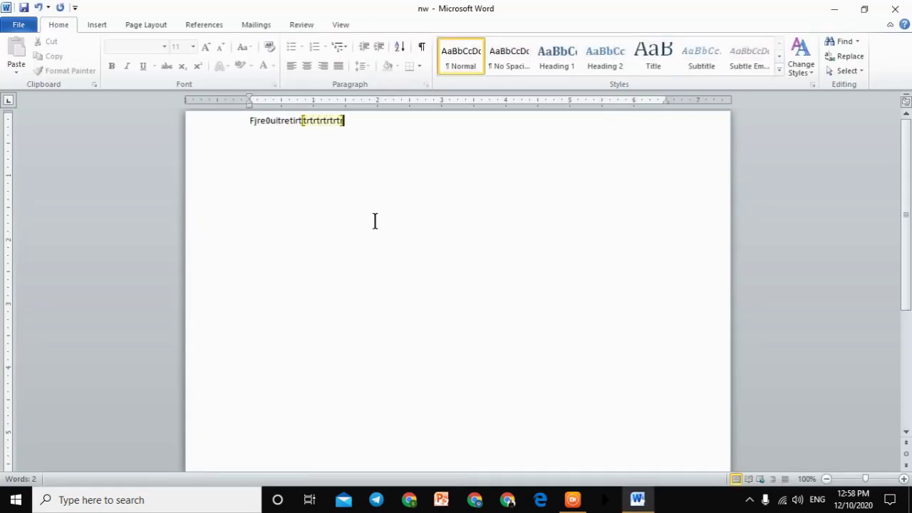
type("rfrtretretretre")
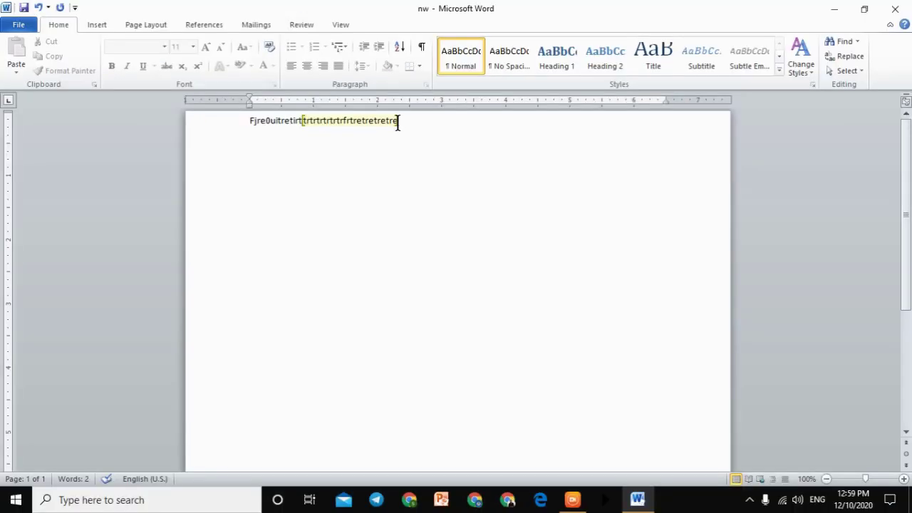
left_click_drag(403, 119, 378, 122)
type("drerwtretrtrytrytyutuytuyiuiuyiiioutfytuyu rtyyt try")
key("Return")
type("Tyrtrkty mnytr")
key("Return")
type("Ty rtpytrtrytytyyttytrytt ytytyt")
key("Return")
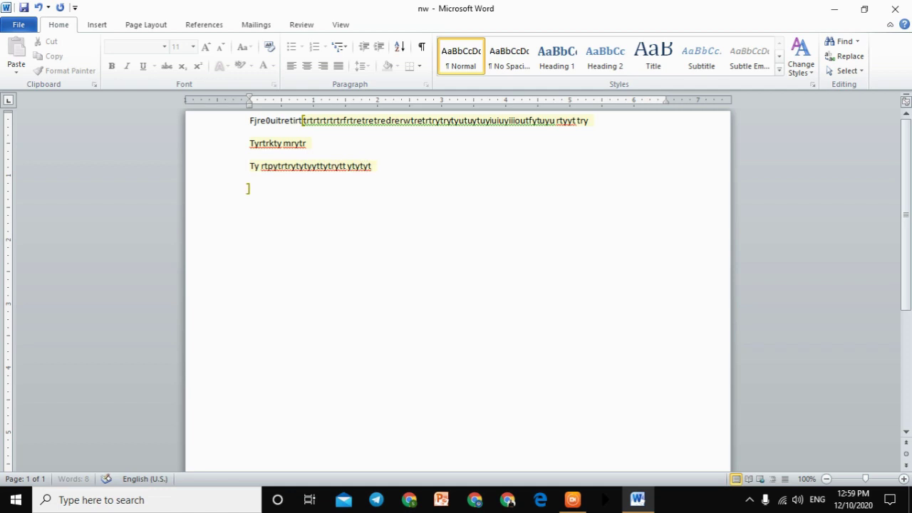
Step: Close nw without saving the typed lines and relaunch Word with a blank document
left_click(895, 9)
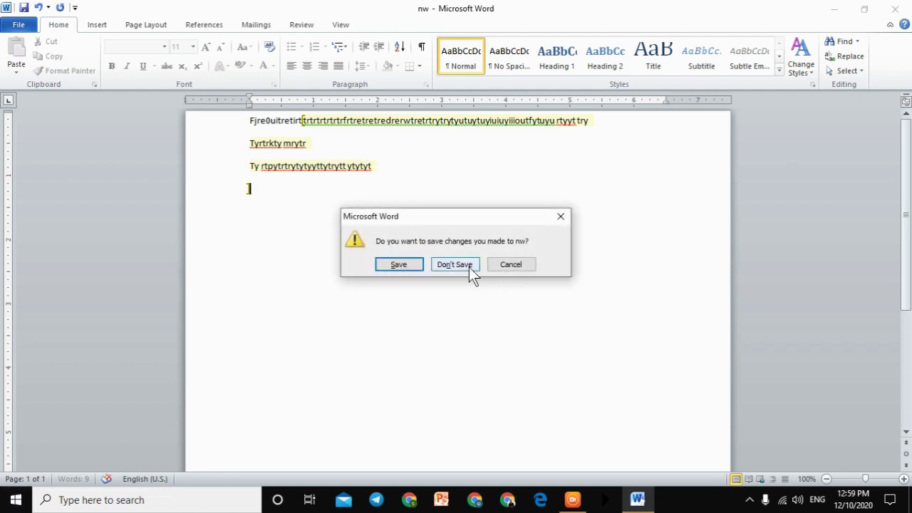
left_click(455, 264)
left_click(636, 499)
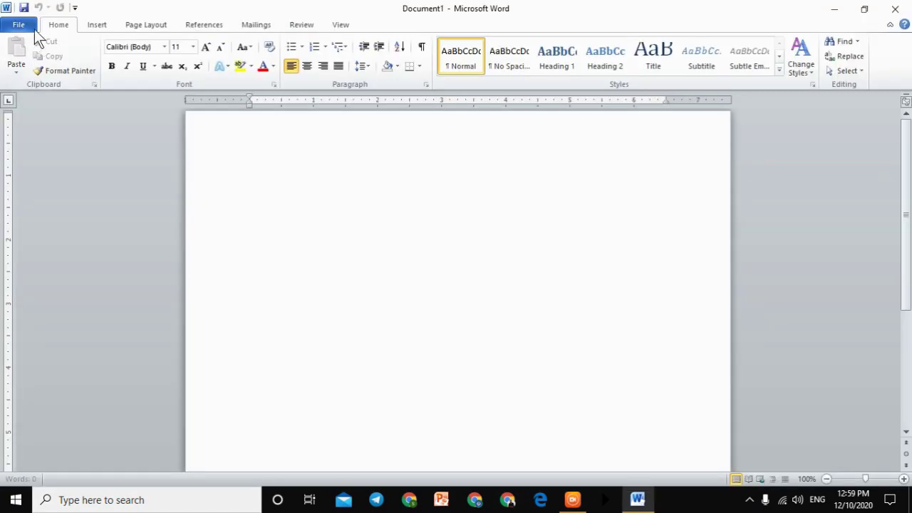
Step: View Document1's Info page and glance at the Check for Issues options
left_click(34, 29)
left_click(43, 132)
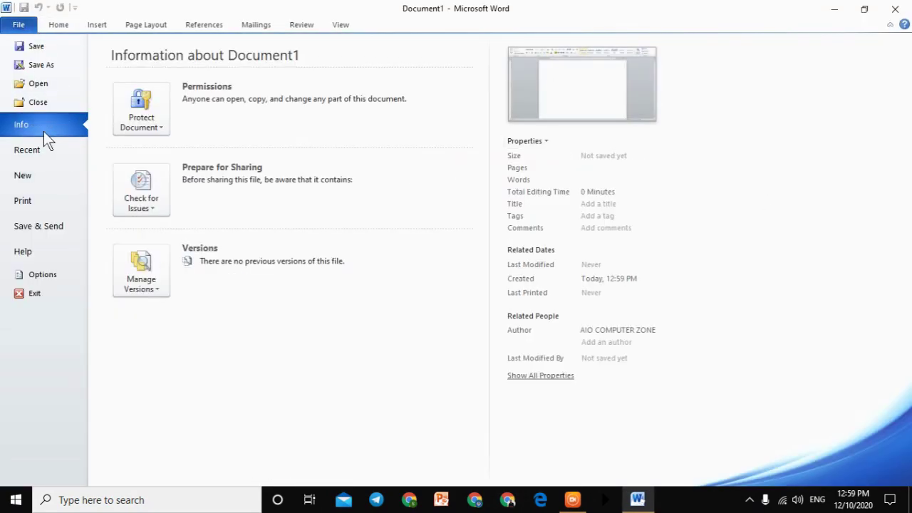
left_click(150, 200)
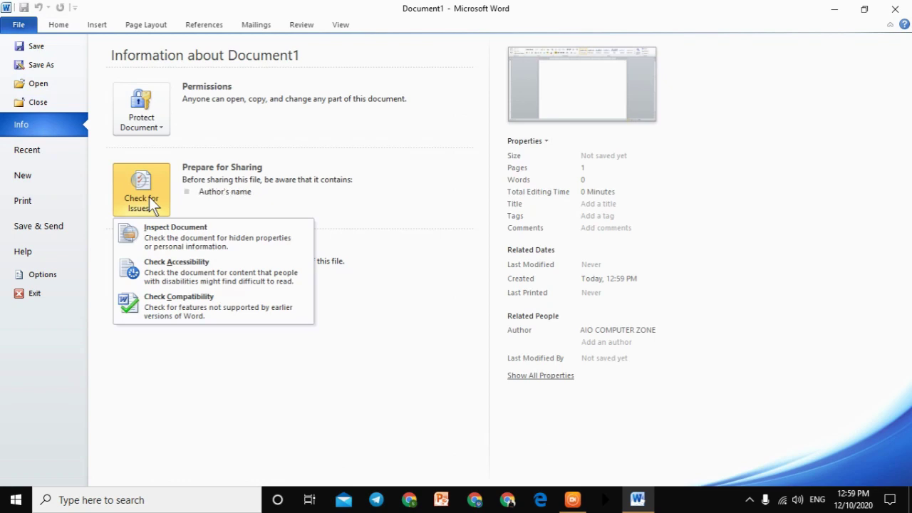
left_click(250, 141)
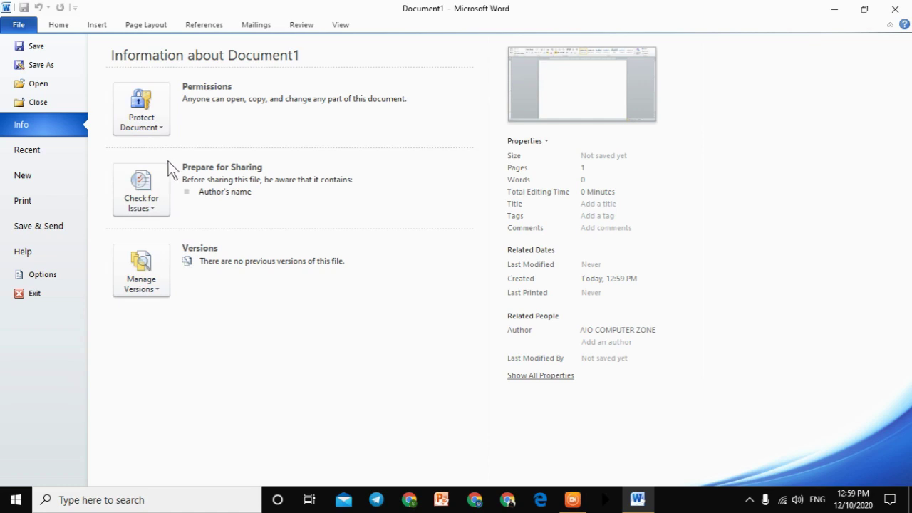
Step: Show the Recent page and scroll through the recent documents and places lists
left_click(37, 150)
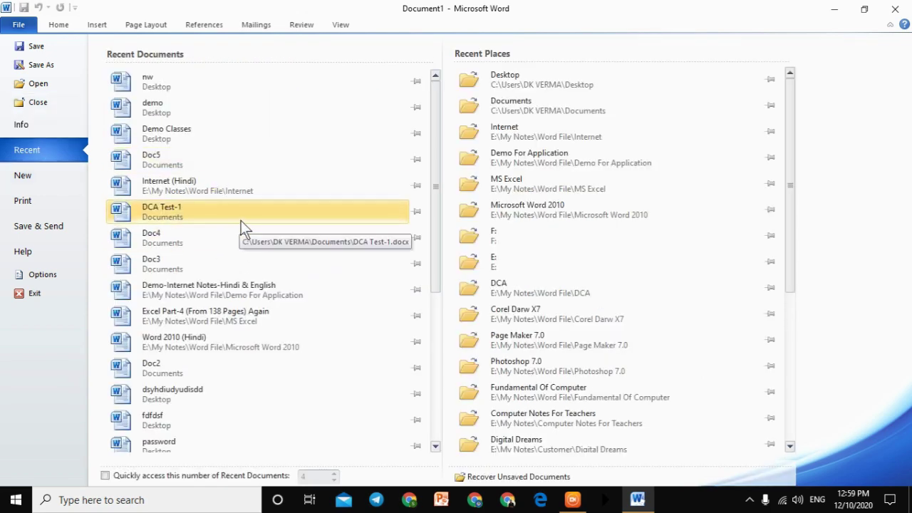
scroll(239, 228, "down", 2)
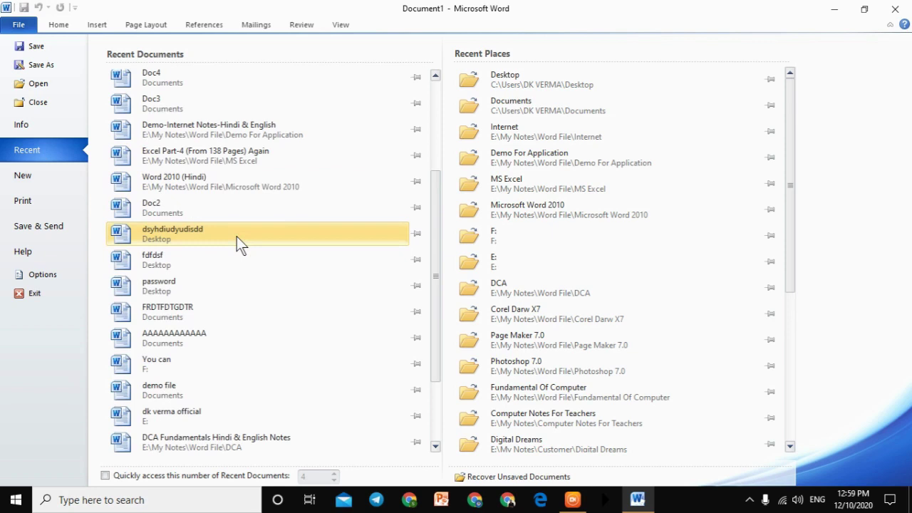
scroll(310, 265, "down", 2)
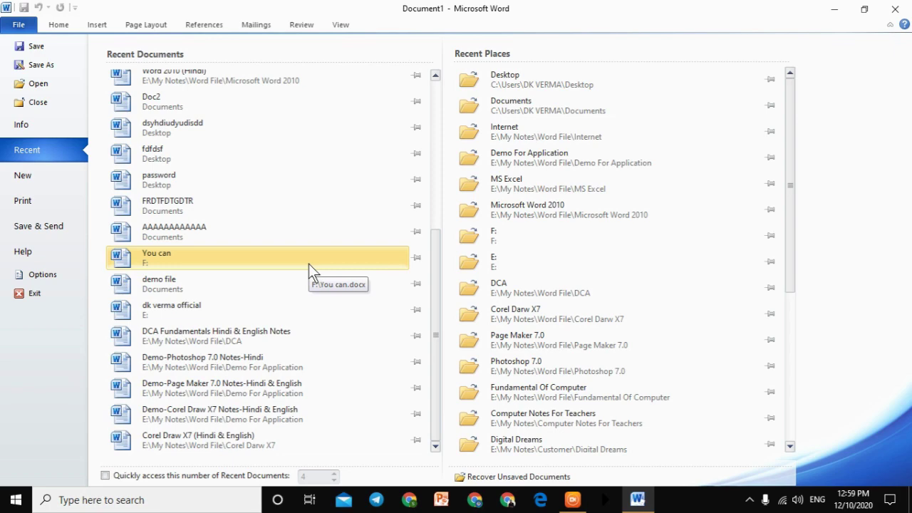
scroll(313, 235, "up", 5)
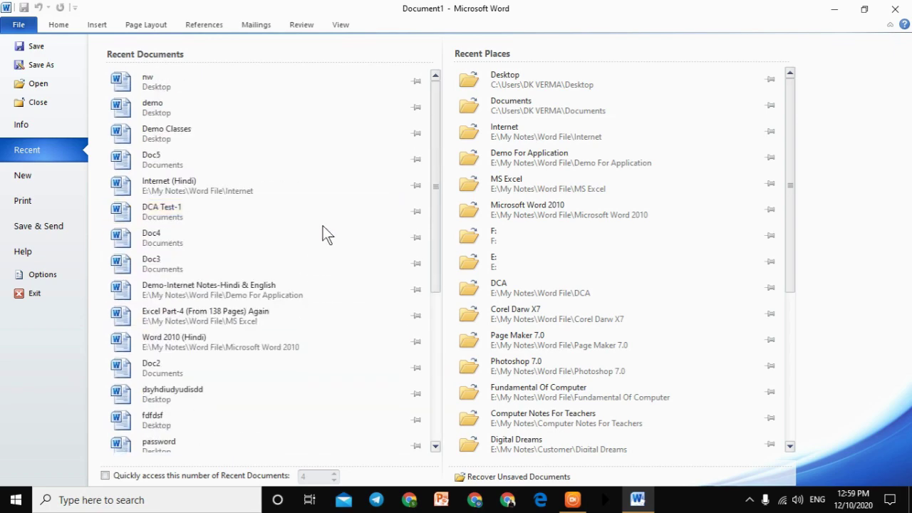
scroll(322, 234, "down", 4)
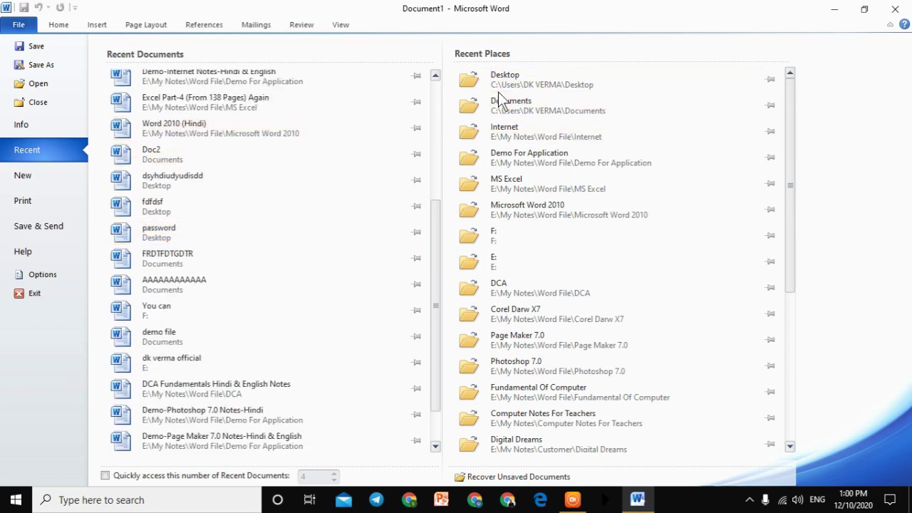
scroll(566, 185, "down", 4)
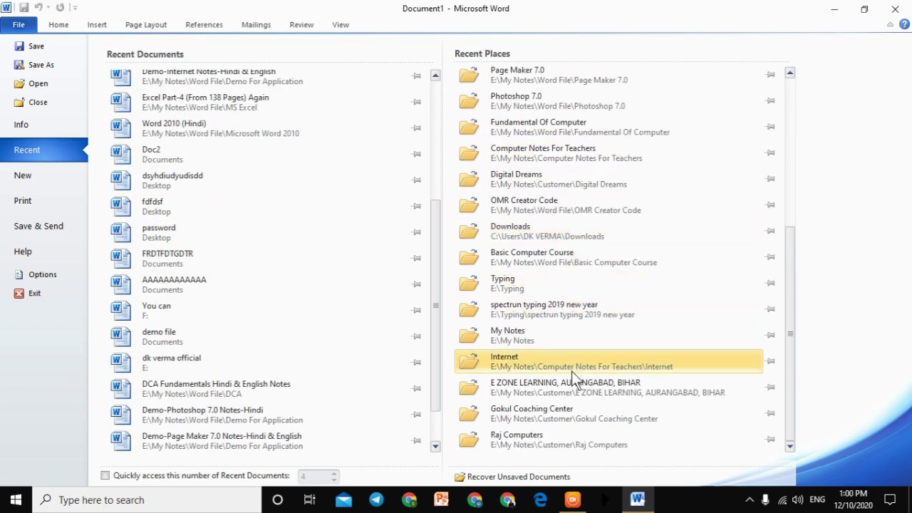
scroll(572, 372, "up", 4)
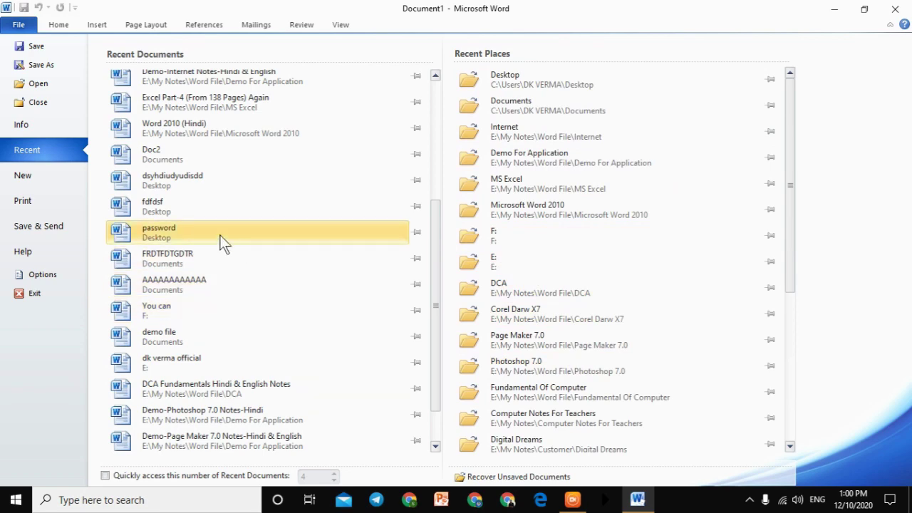
Step: Browse the New templates page, then return to Document1 and type 'gnatrow'
left_click(65, 184)
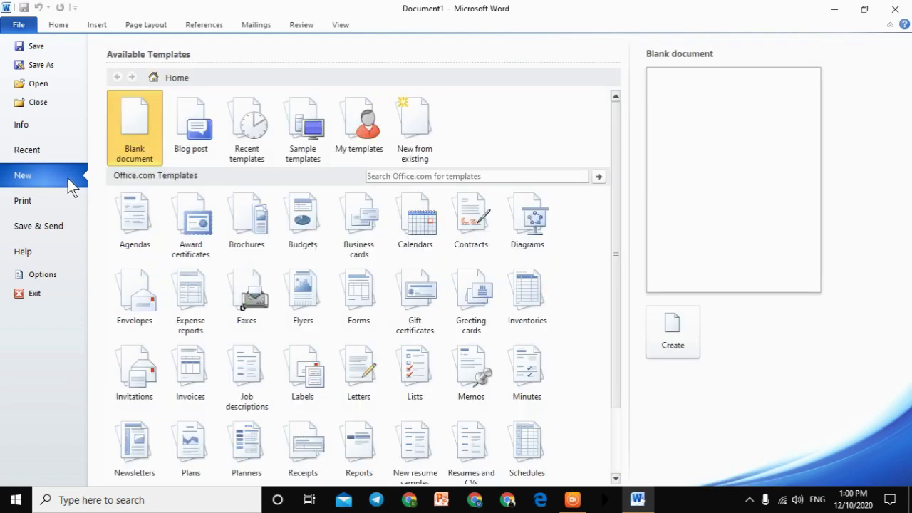
scroll(432, 320, "down", 2)
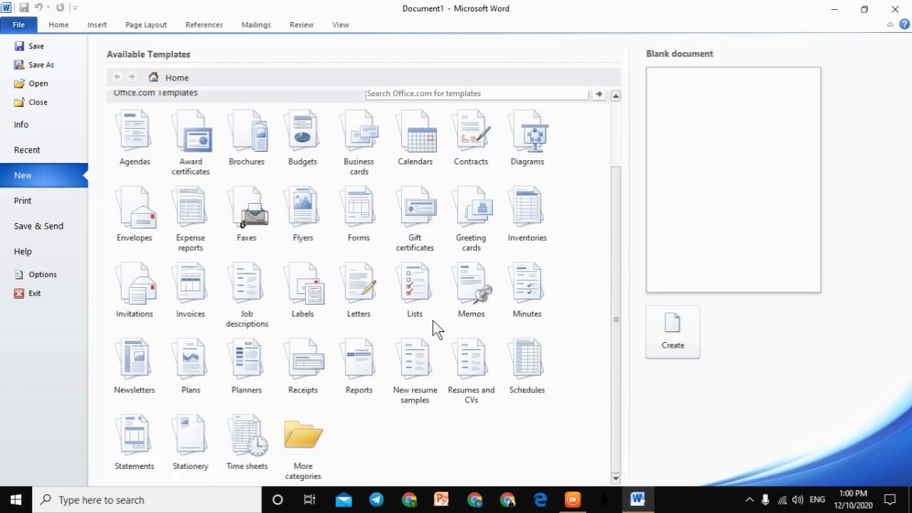
scroll(433, 320, "up", 2)
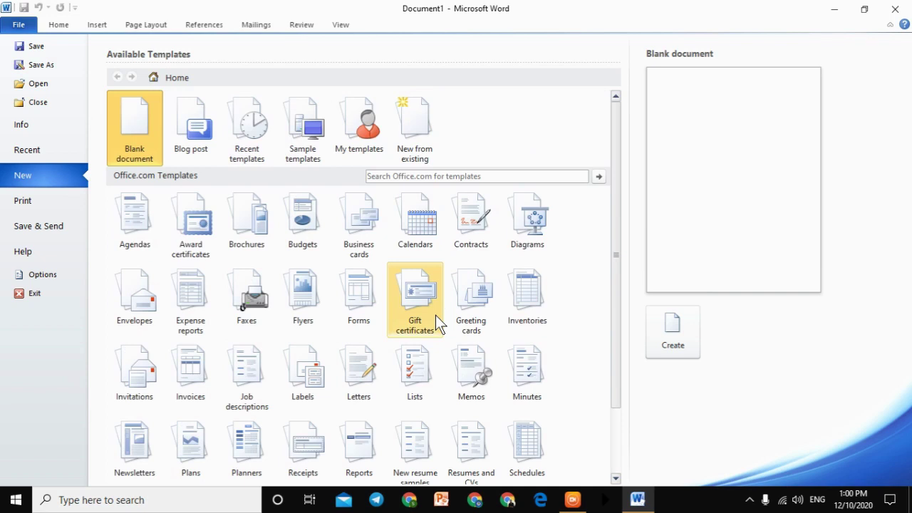
left_click(19, 26)
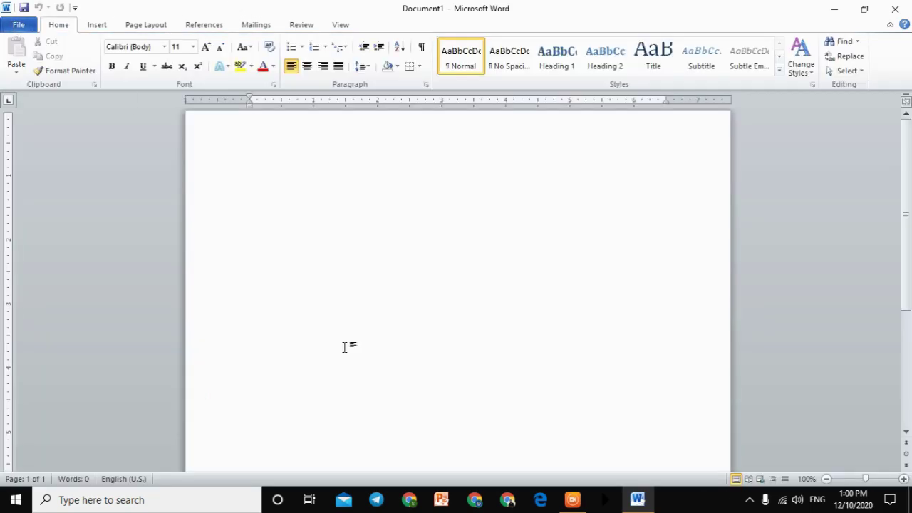
type("gnatrow")
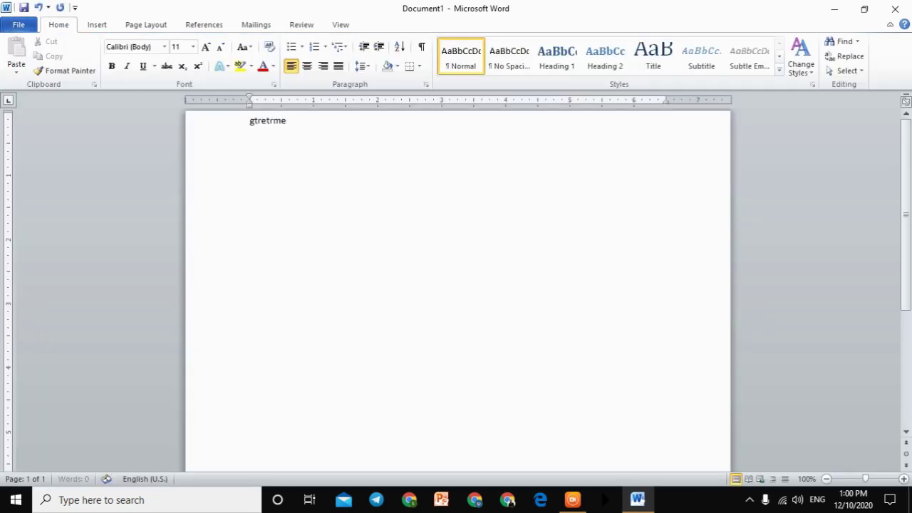
Step: Create a new blank Document2 with Ctrl+N and display its Available Templates gallery
key("ctrl+n")
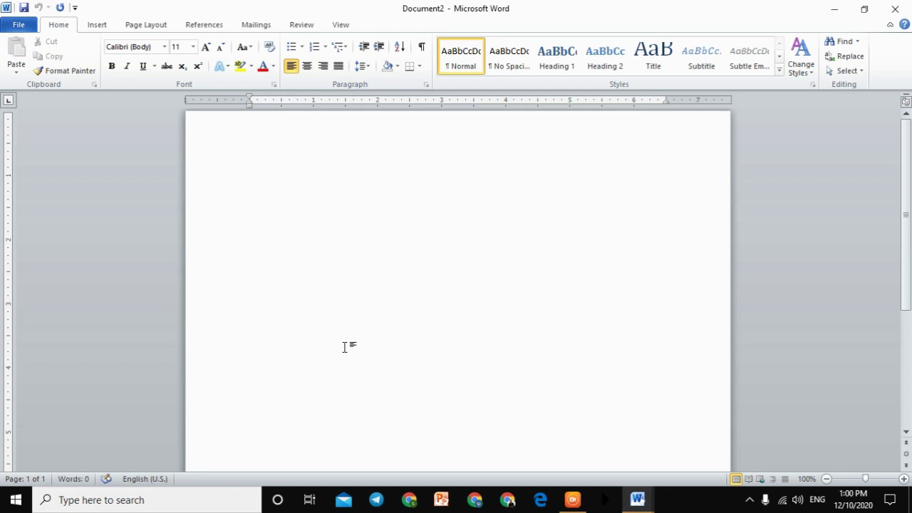
left_click(24, 27)
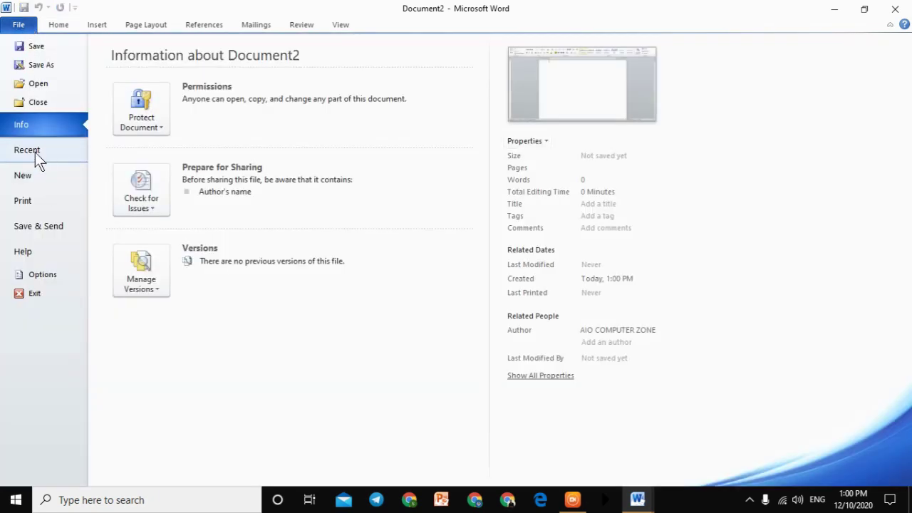
left_click(43, 176)
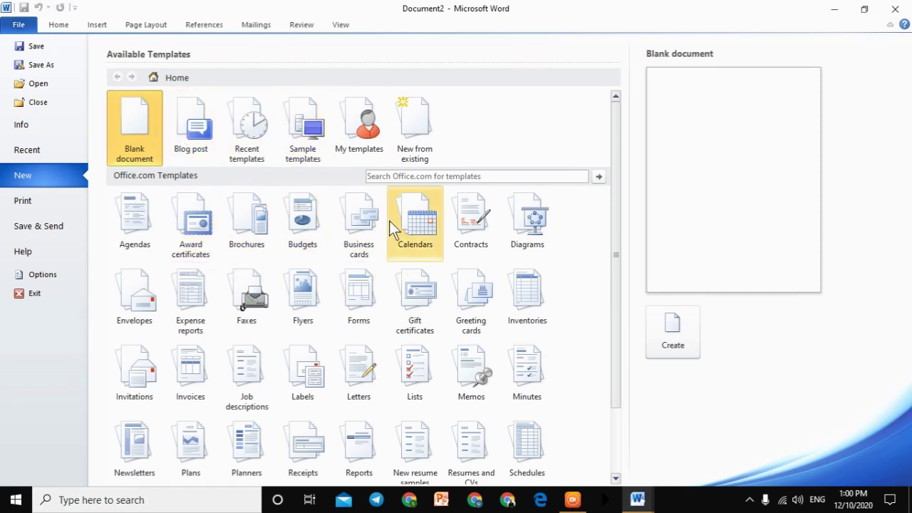
scroll(439, 314, "down", 2)
scroll(427, 320, "up", 2)
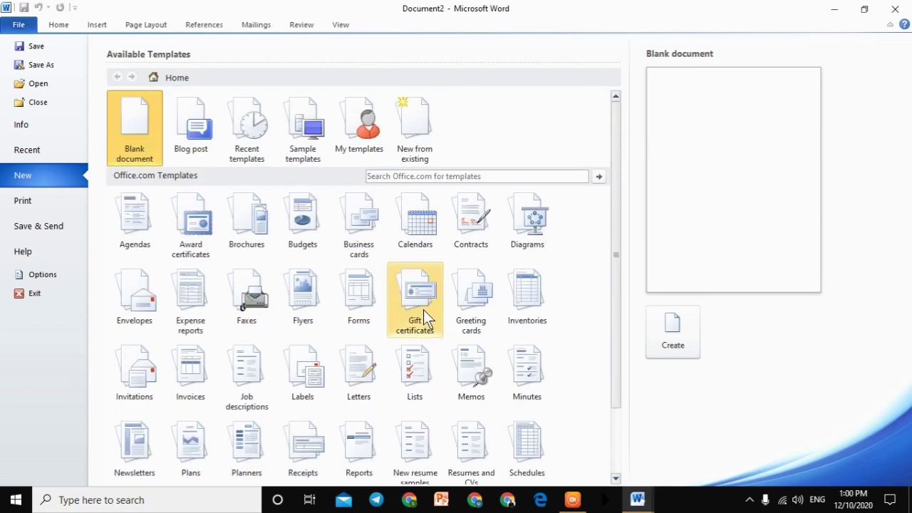
scroll(423, 314, "down", 2)
Step: Download the 'Flyer for Martin Luther King Jr. Day event' template from the Books category
left_click(302, 450)
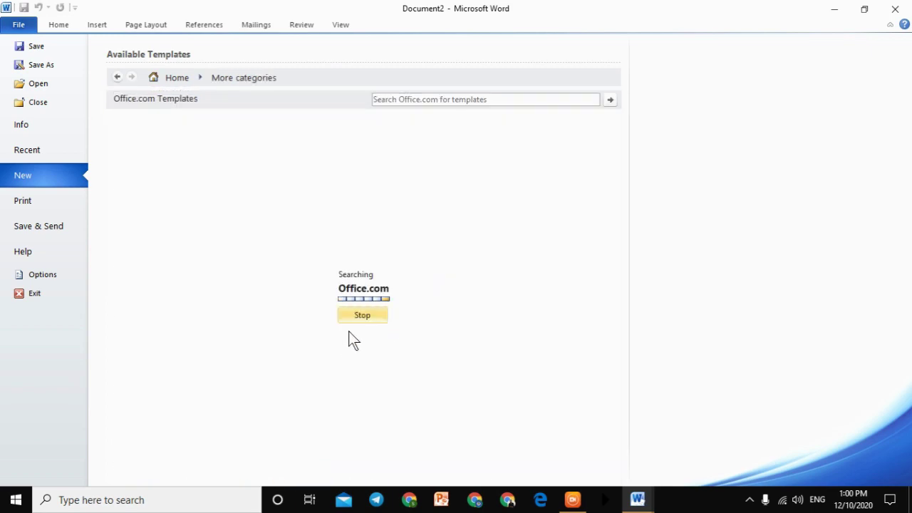
scroll(351, 333, "down", 5)
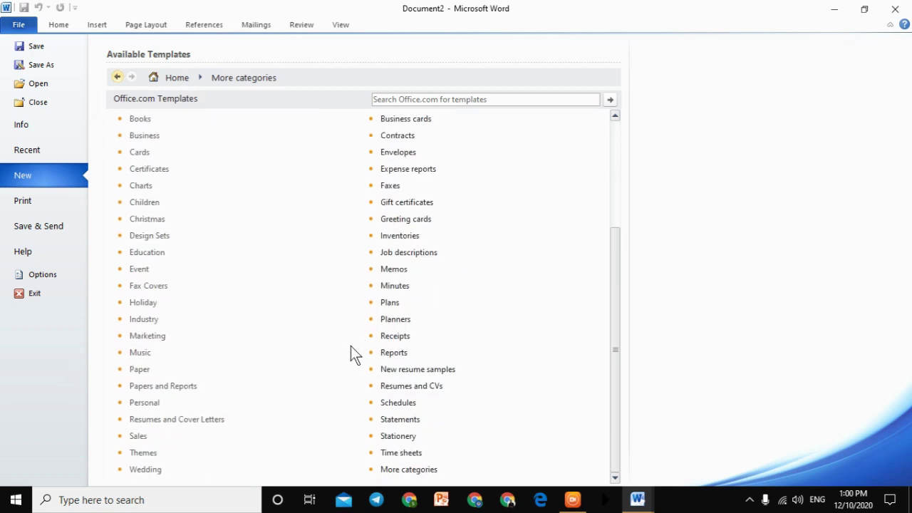
scroll(349, 340, "up", 5)
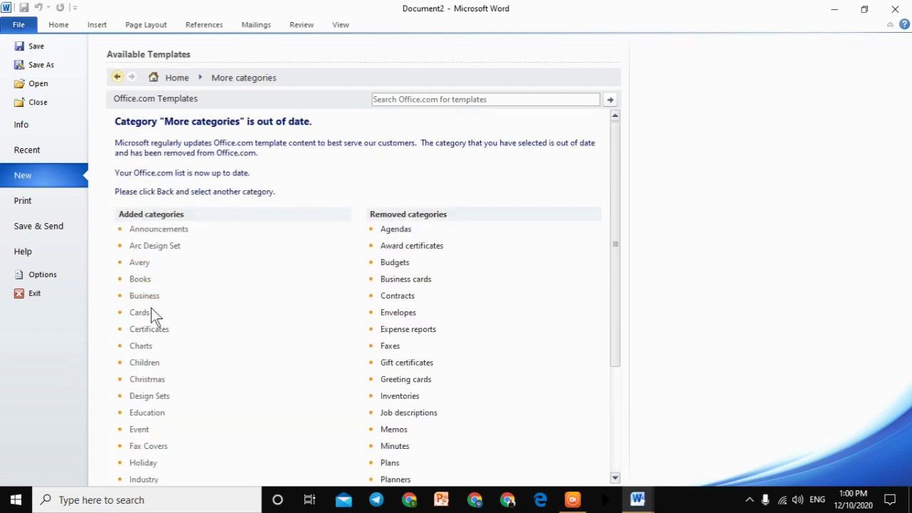
left_click(141, 282)
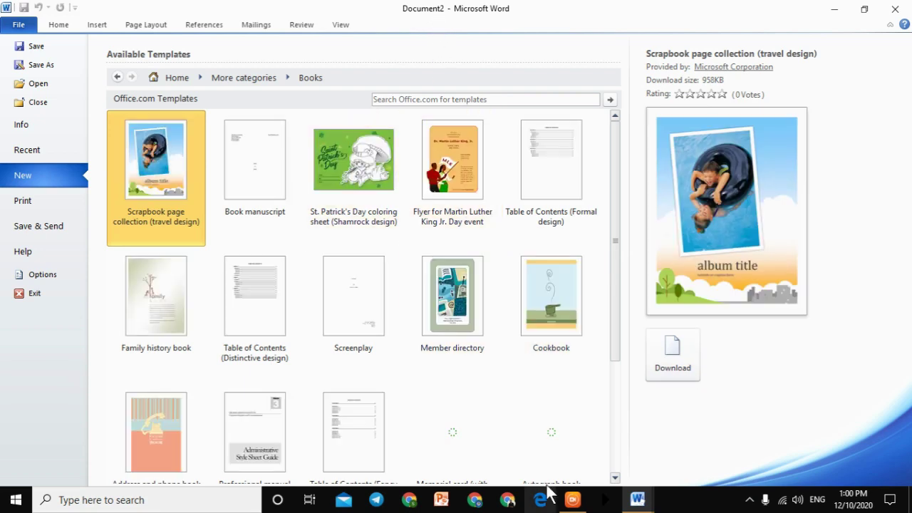
left_click_drag(617, 149, 594, 166)
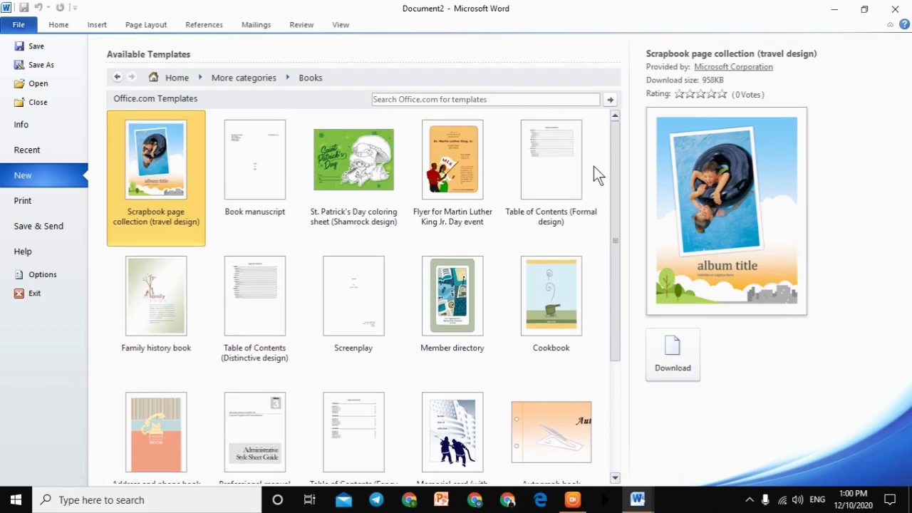
left_click(460, 171)
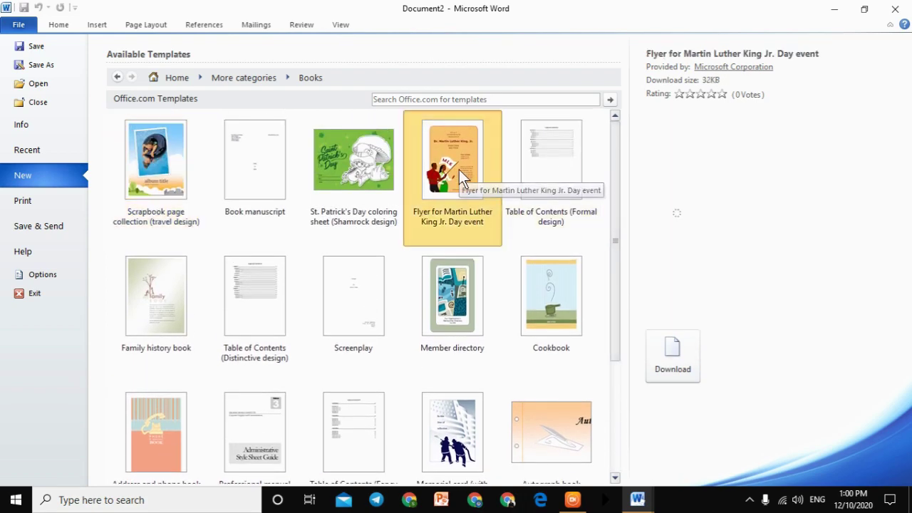
left_click(669, 360)
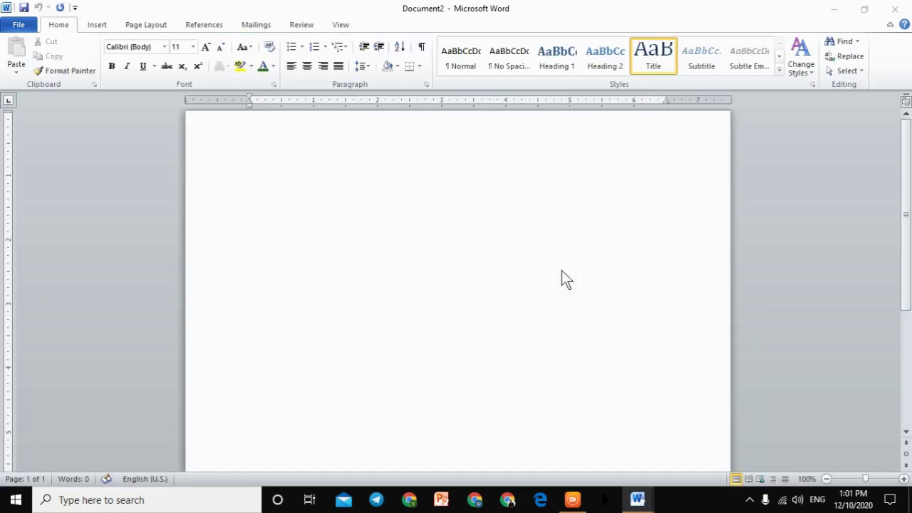
scroll(525, 244, "down", 10)
Step: Go from the MLK flyer back to File > New and open the Business templates
scroll(525, 246, "up", 10)
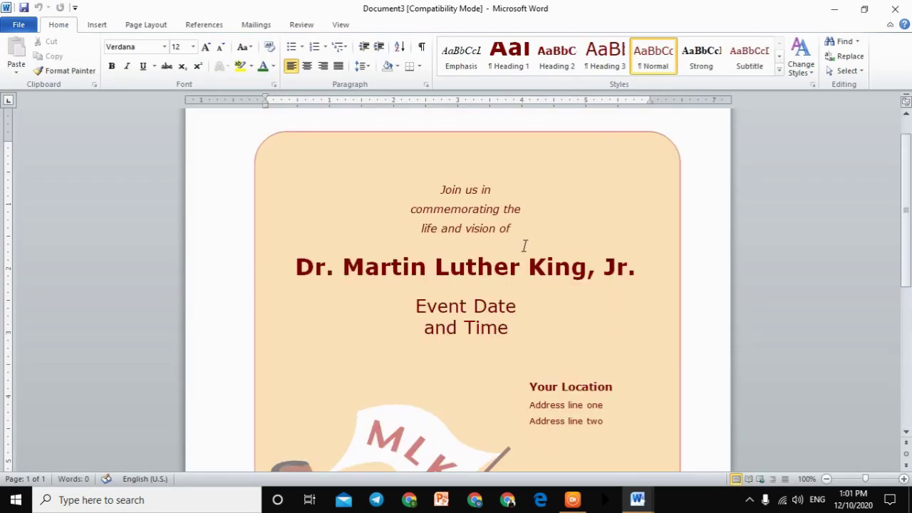
left_click(501, 253)
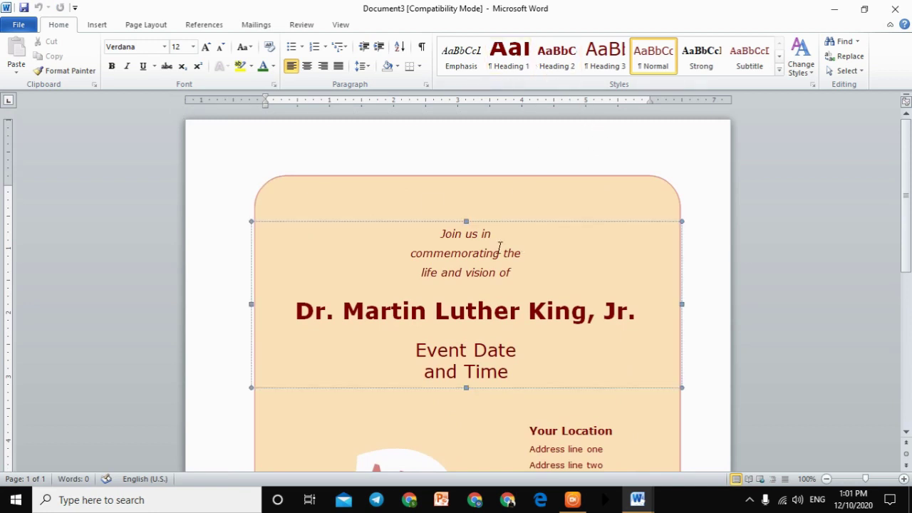
left_click(19, 24)
left_click(36, 181)
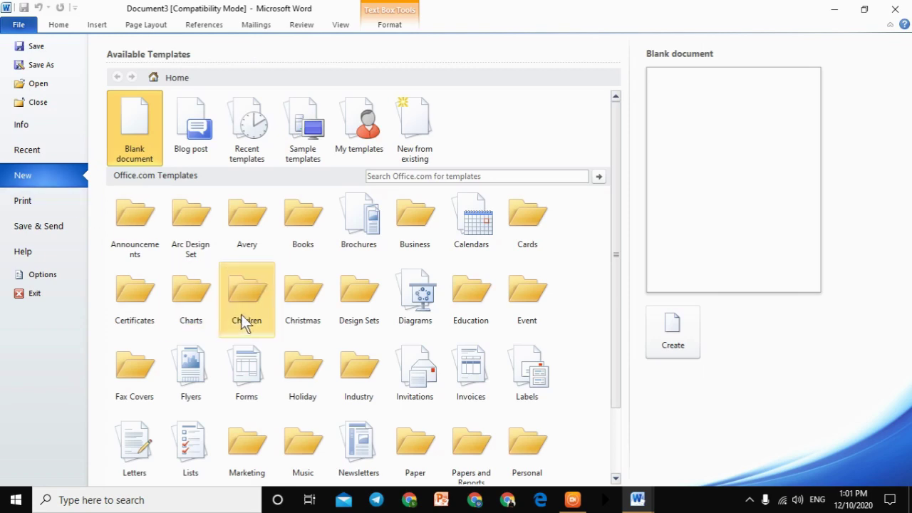
scroll(243, 317, "down", 2)
scroll(249, 303, "up", 2)
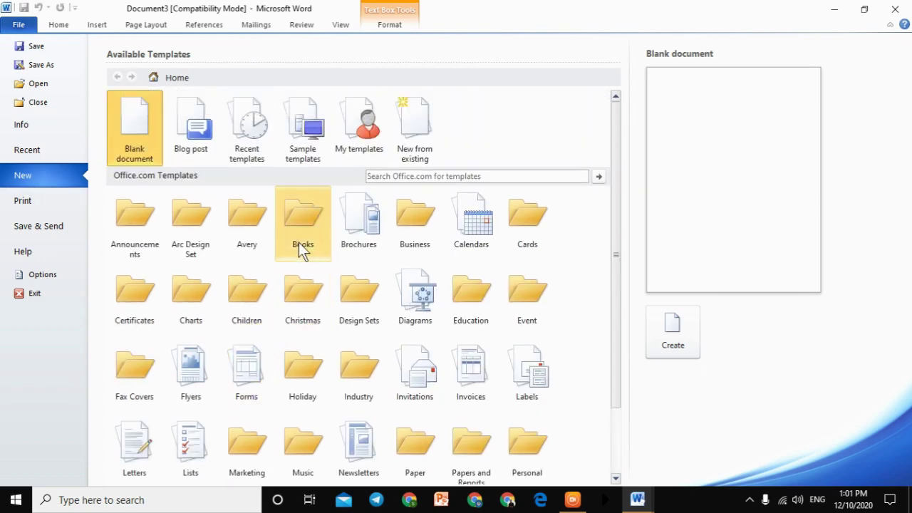
left_click(423, 242)
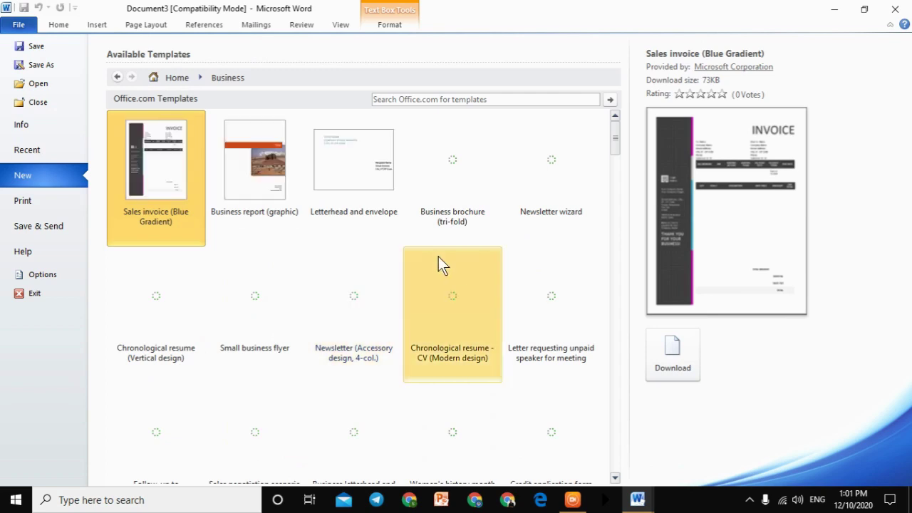
Step: Find the Flyer (Arc design) template in Business and download it
left_click(478, 99)
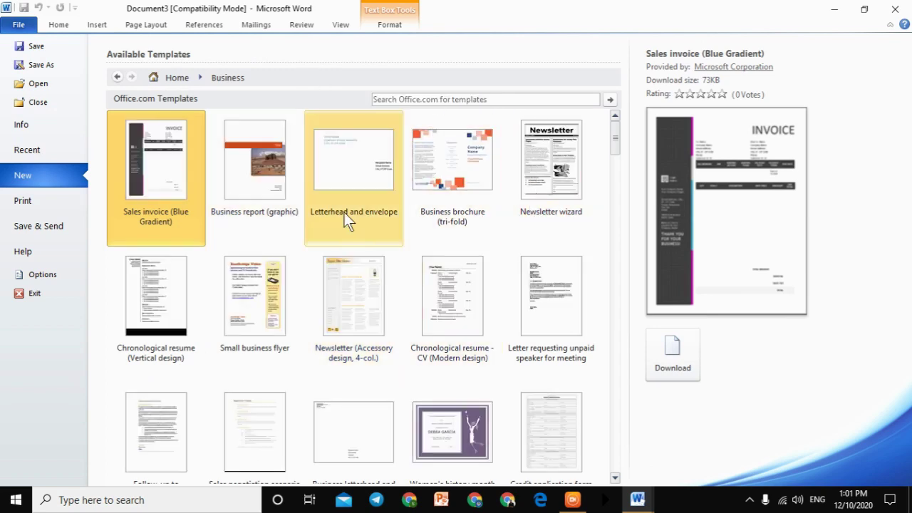
scroll(427, 306, "down", 10)
scroll(422, 362, "down", 10)
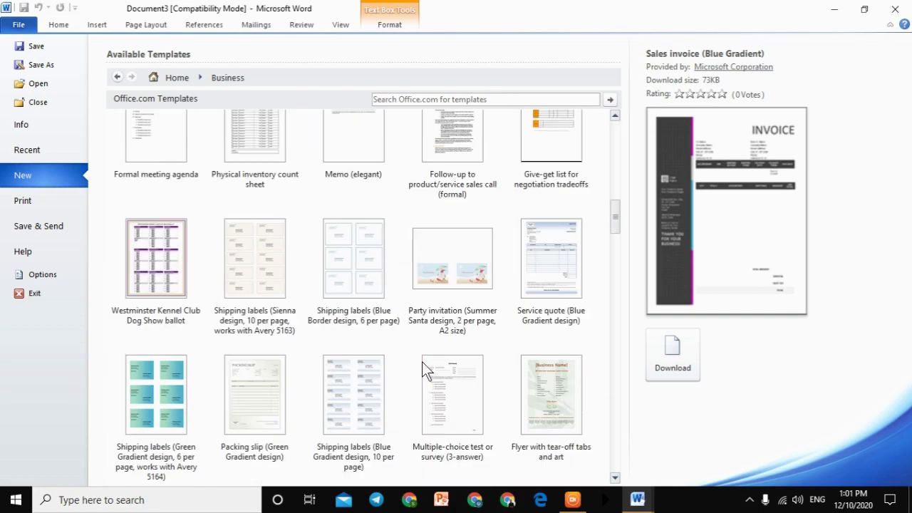
scroll(421, 361, "down", 4)
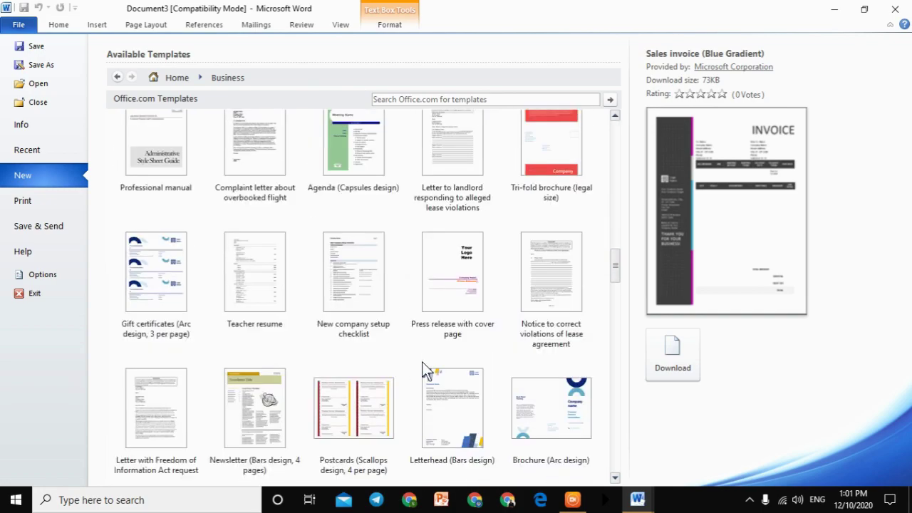
scroll(422, 362, "down", 9)
scroll(422, 362, "down", 5)
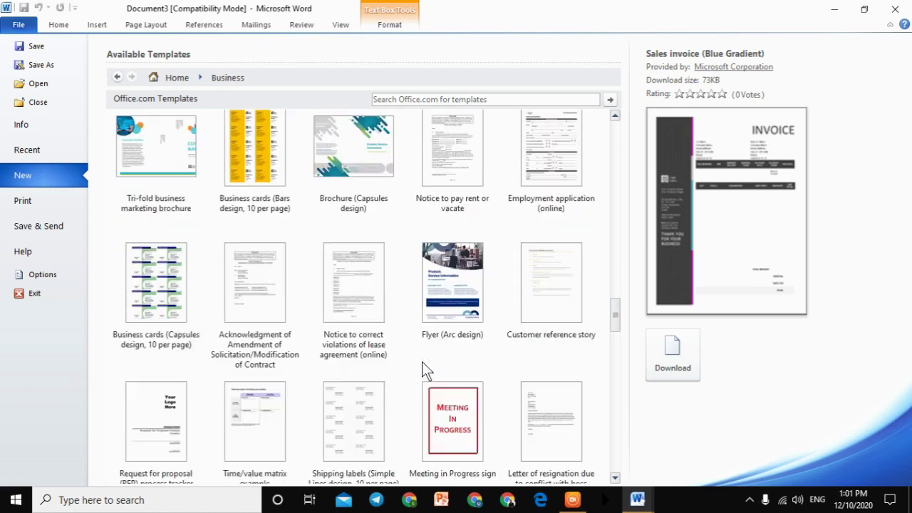
scroll(421, 362, "down", 4)
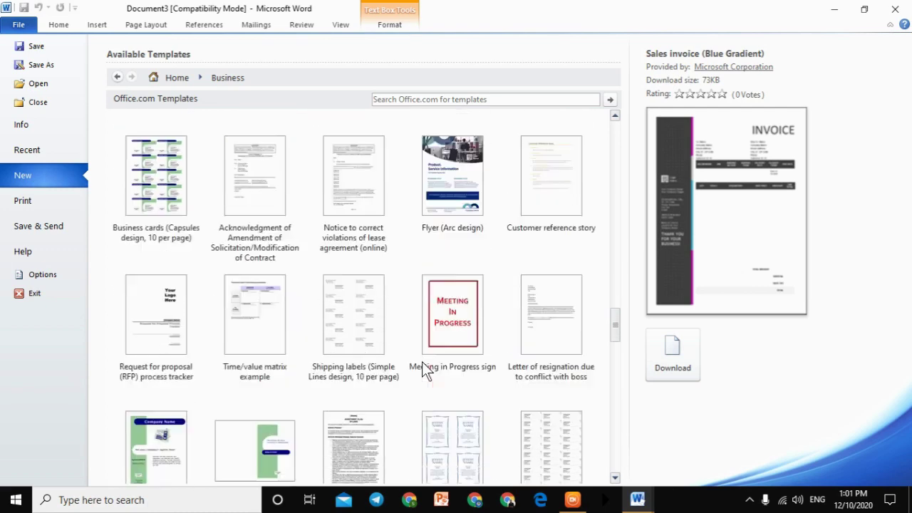
scroll(422, 362, "up", 3)
left_click(445, 195)
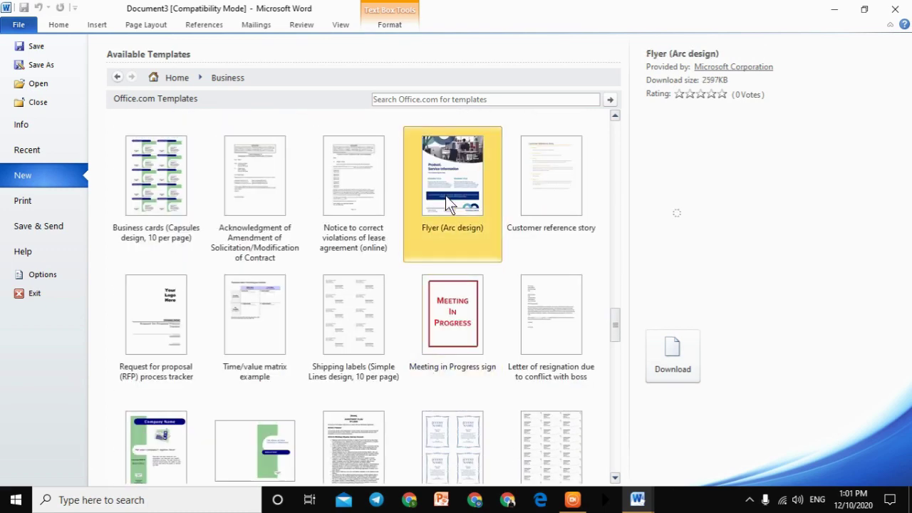
left_click(670, 357)
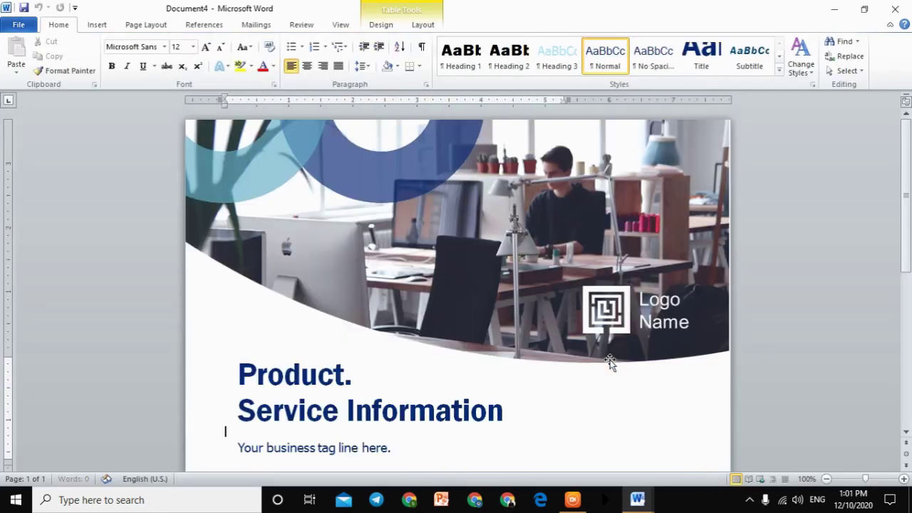
Step: Open the Arc flyer's Print page, select the copies field, and show the Print All Pages choices
scroll(606, 363, "down", 10)
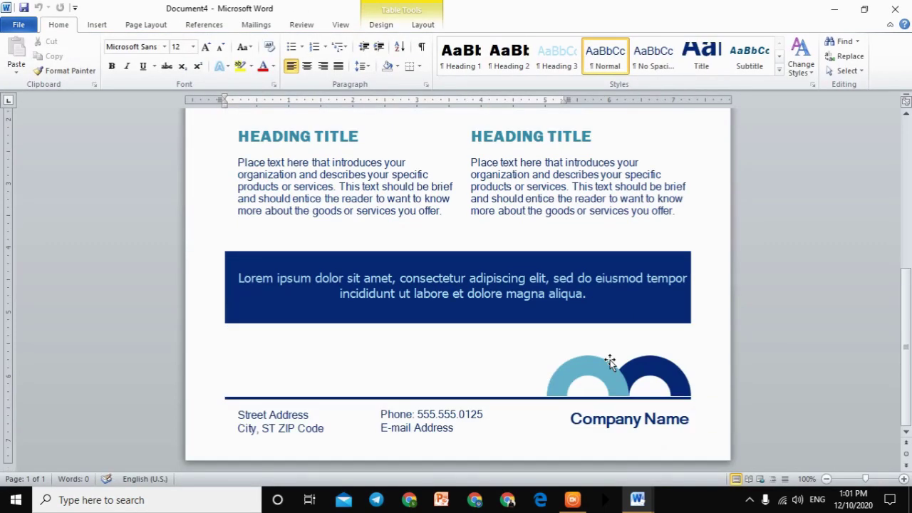
scroll(608, 362, "up", 10)
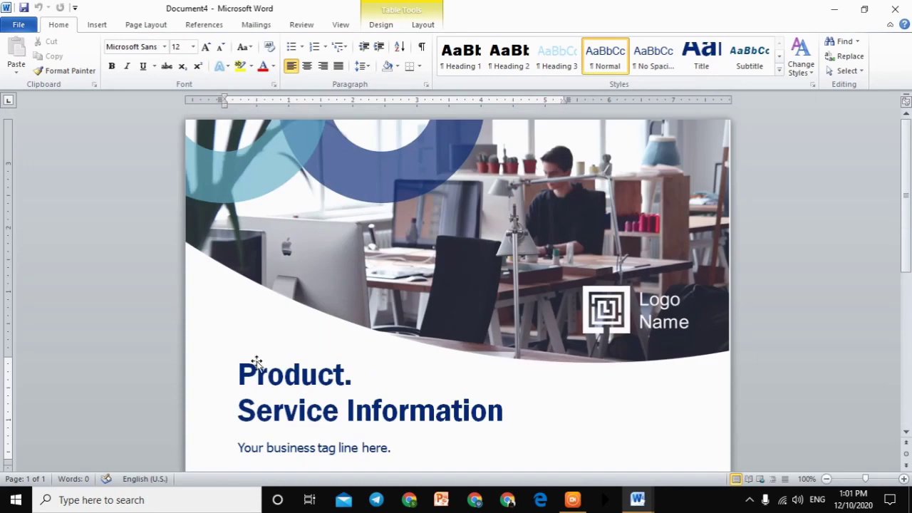
left_click(19, 26)
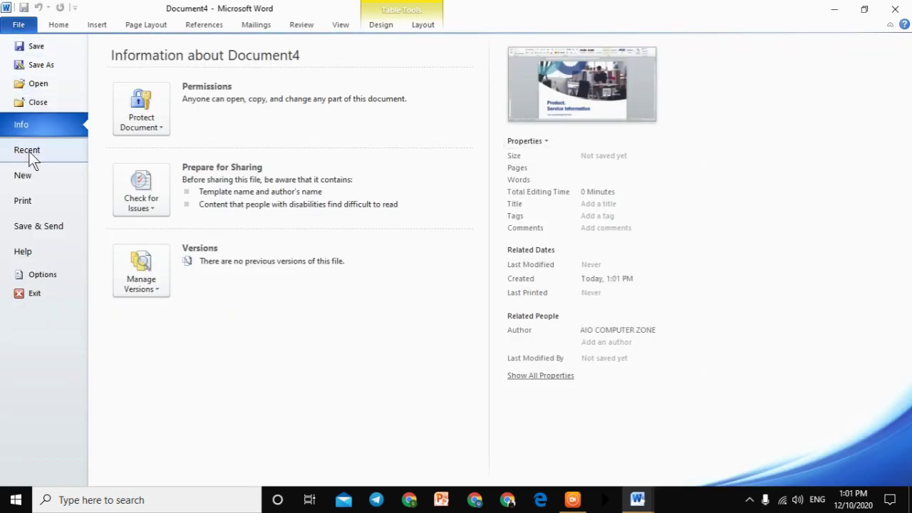
left_click(29, 151)
left_click(32, 183)
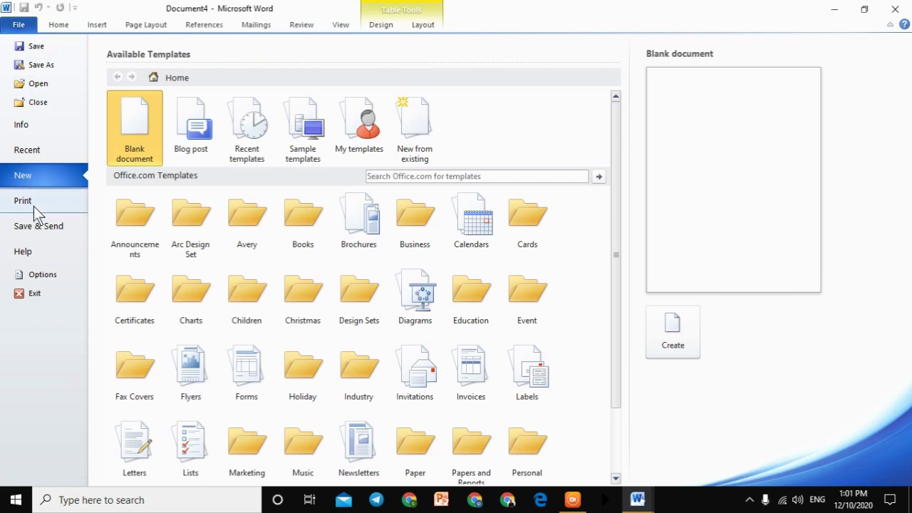
left_click(33, 206)
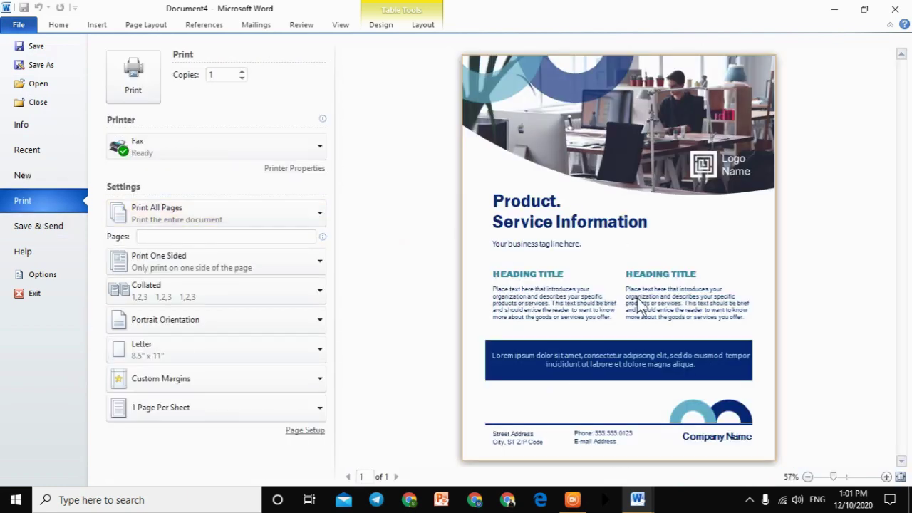
double_click(220, 76)
left_click(198, 213)
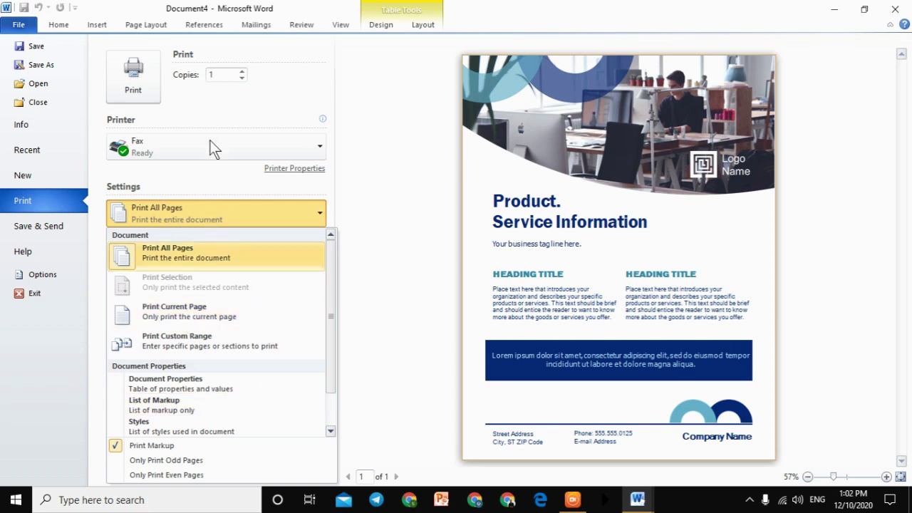
Step: Leave the page-range, One Sided and Collated settings unchanged, then list the margin presets
left_click(207, 113)
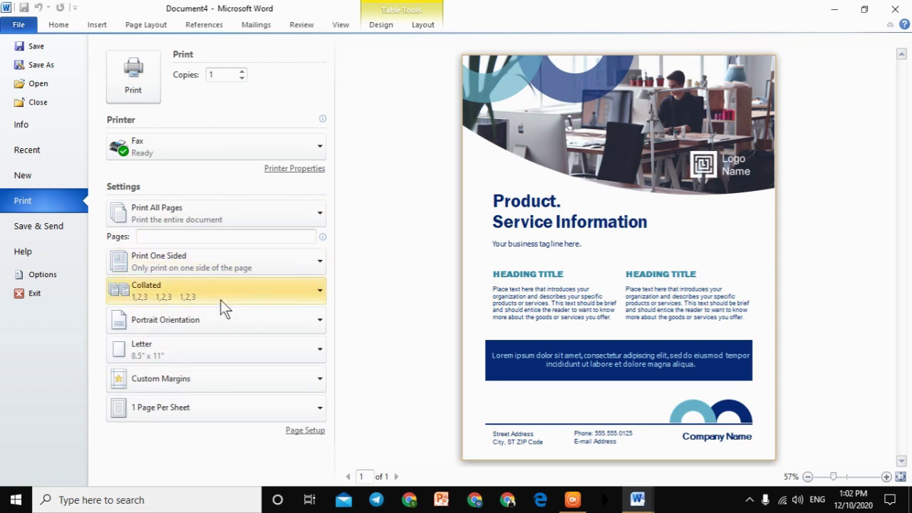
left_click(219, 261)
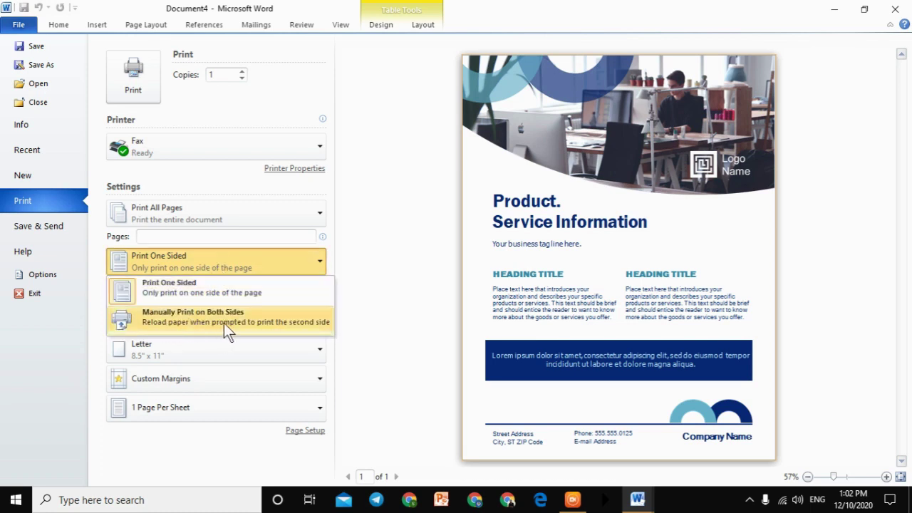
left_click(423, 249)
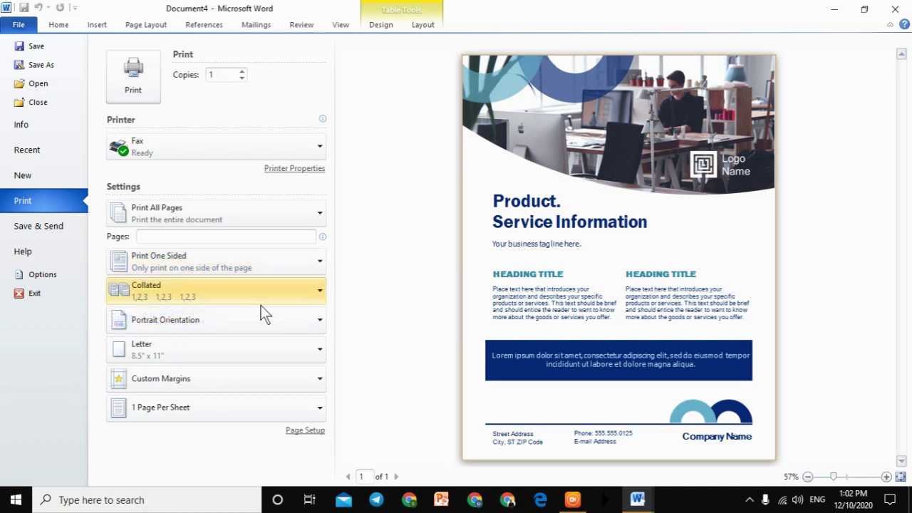
left_click(216, 294)
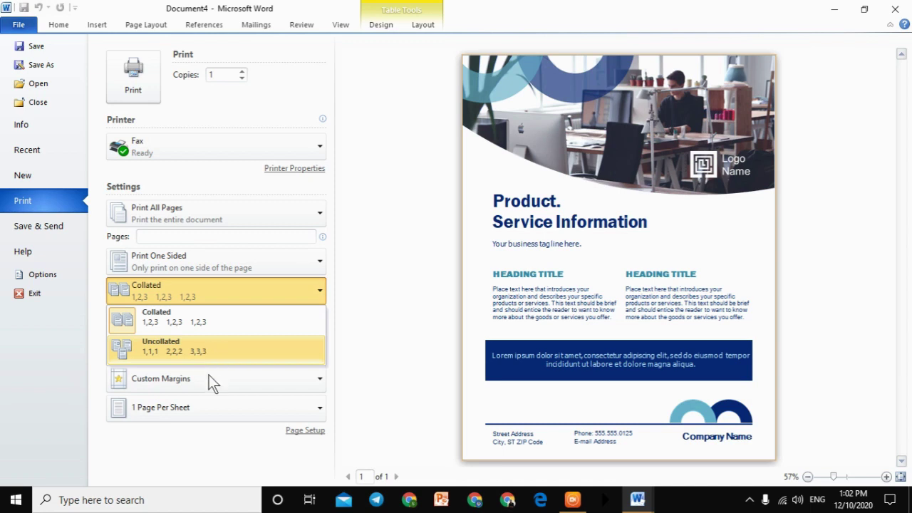
left_click(209, 378)
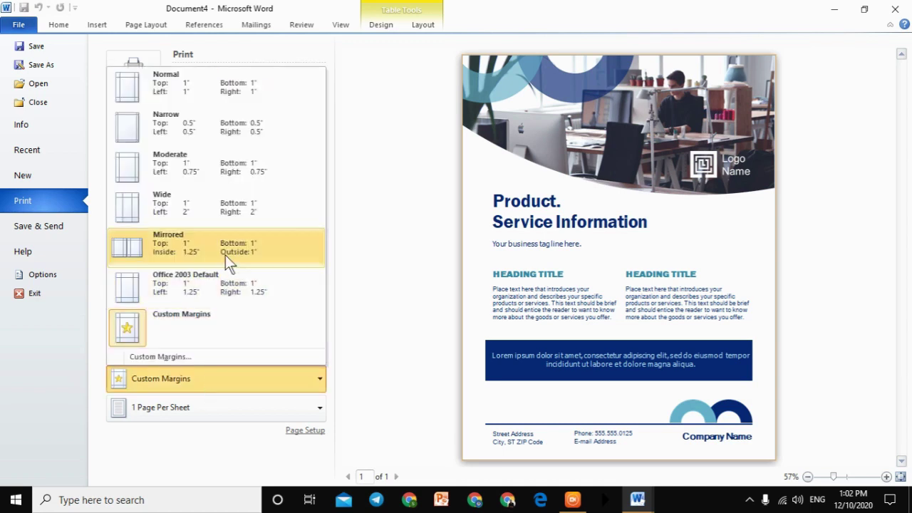
Step: Review the Custom Margins values in Page Setup, including the 0.61" left margin, without changing them
left_click(160, 356)
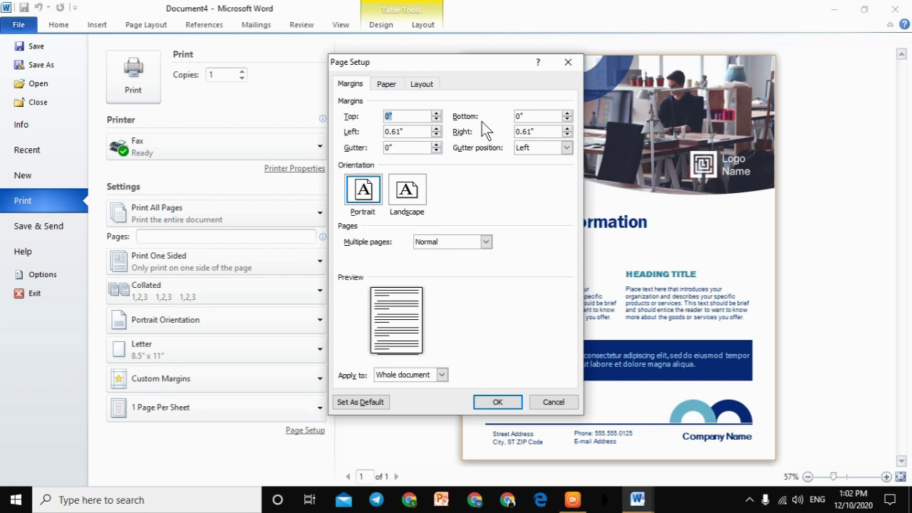
left_click_drag(407, 131, 360, 132)
left_click(563, 66)
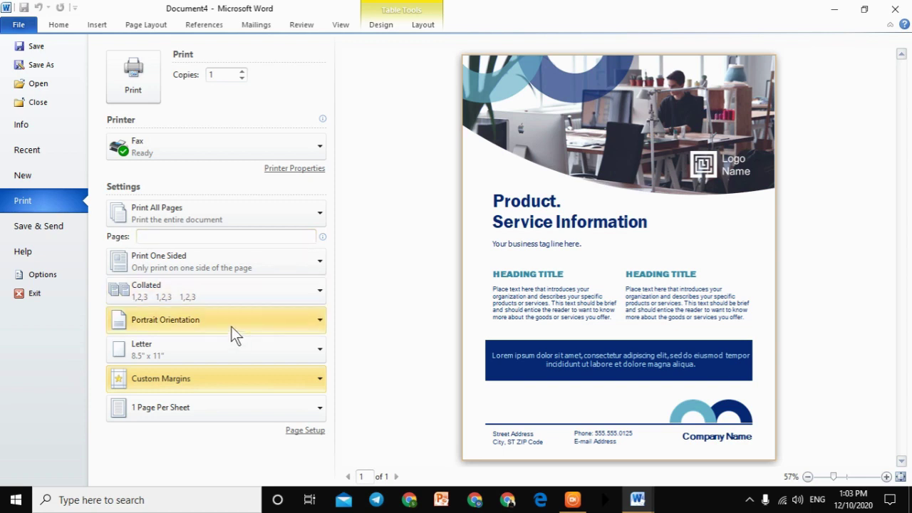
left_click(203, 349)
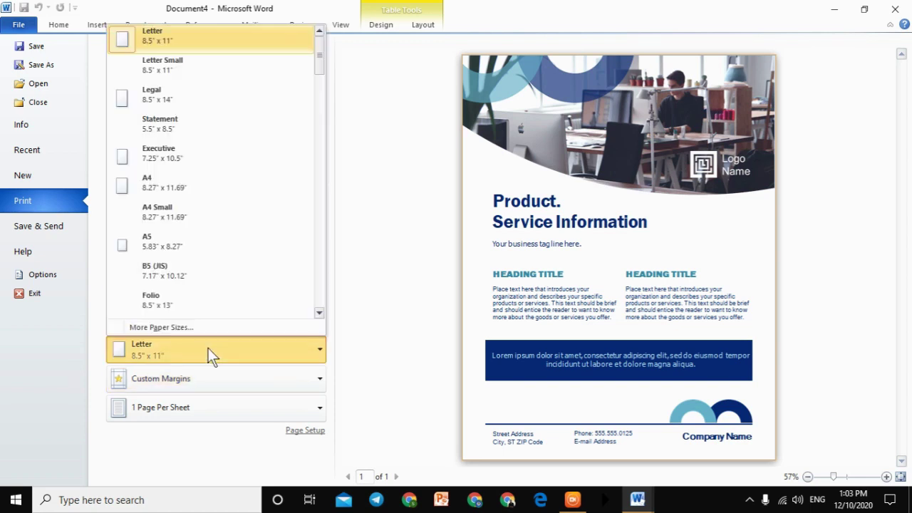
scroll(204, 244, "down", 5)
scroll(205, 244, "up", 5)
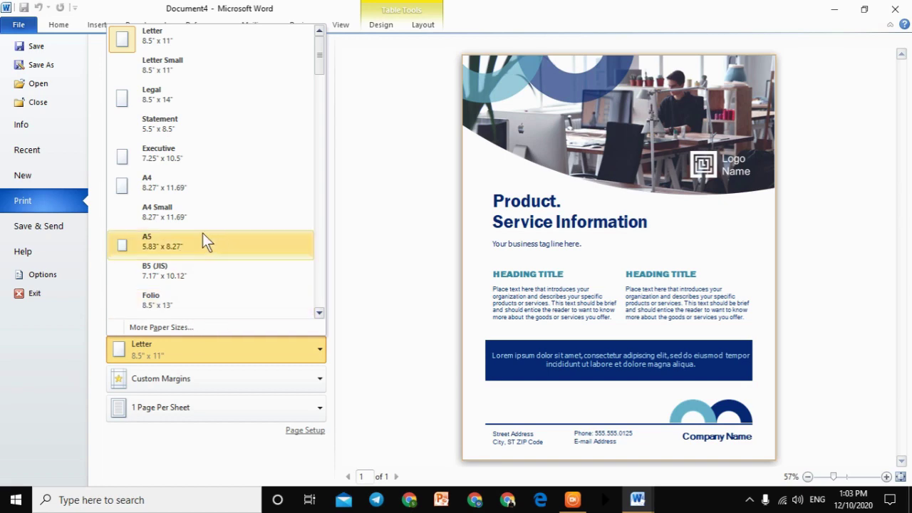
left_click(164, 327)
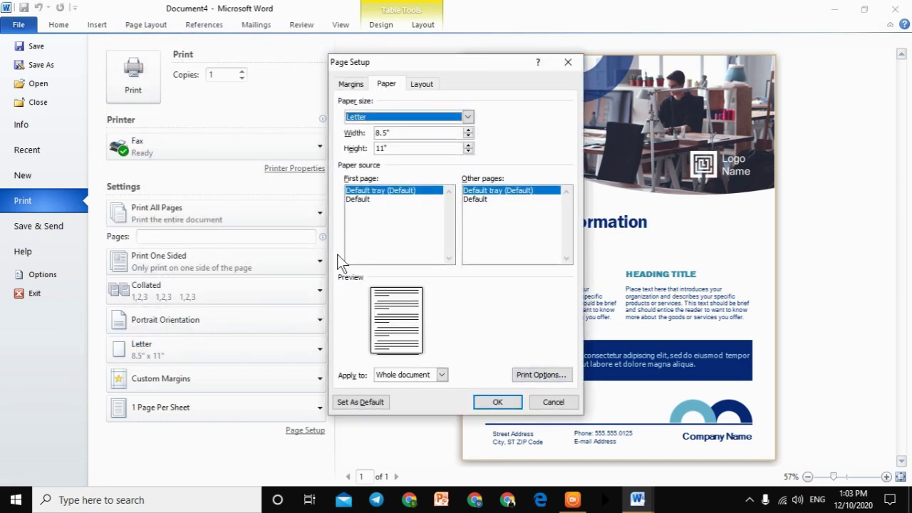
left_click(402, 117)
scroll(384, 148, "down", 3)
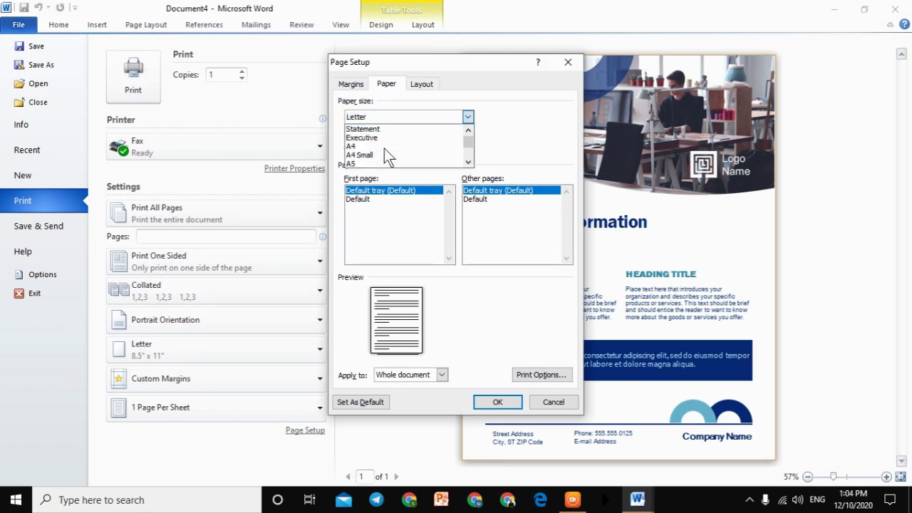
scroll(389, 149, "down", 12)
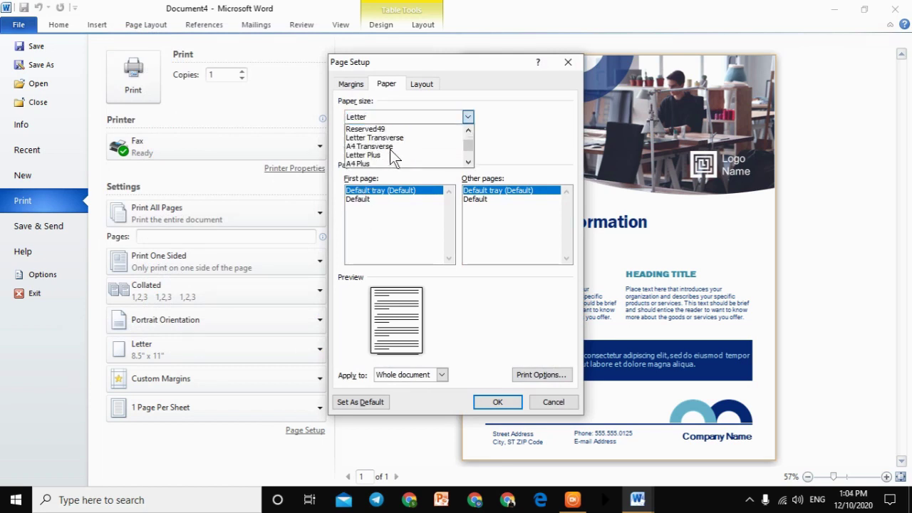
scroll(392, 150, "down", 20)
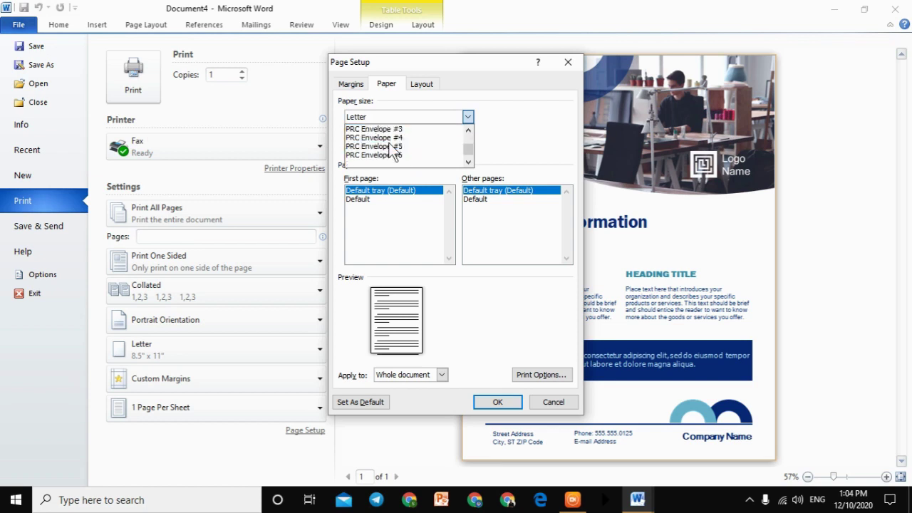
scroll(402, 148, "down", 2)
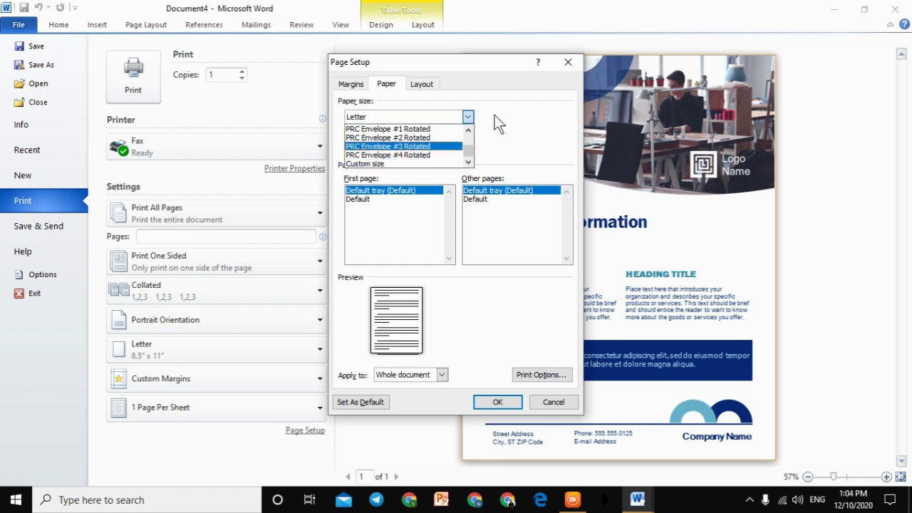
left_click(567, 69)
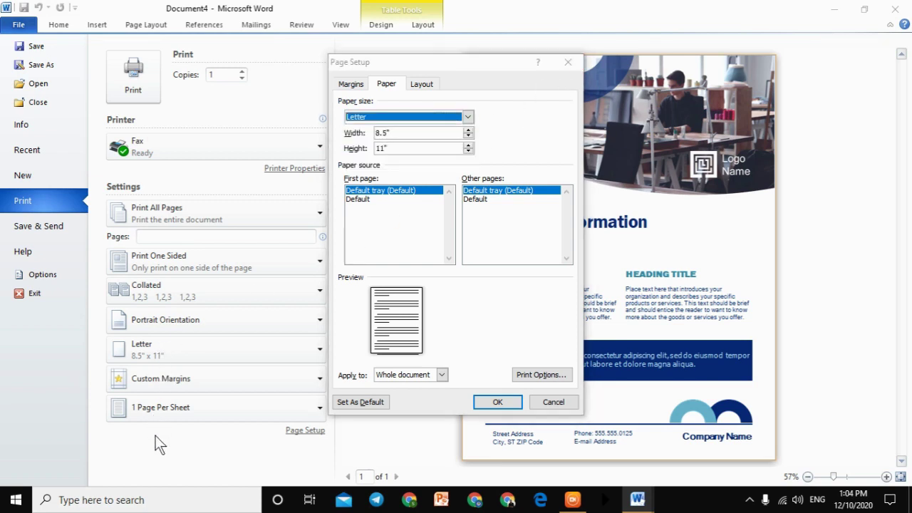
left_click(567, 66)
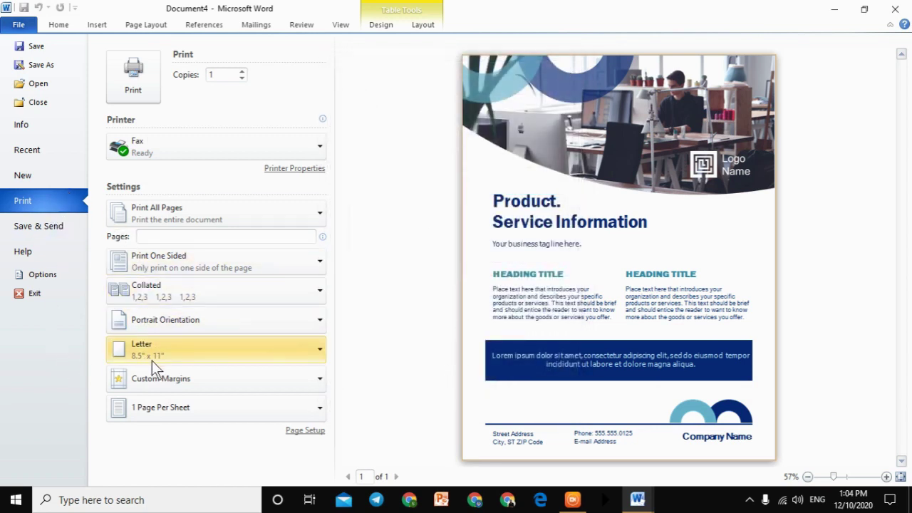
Step: Set a 3" top margin in Custom Margins and apply it
left_click(169, 379)
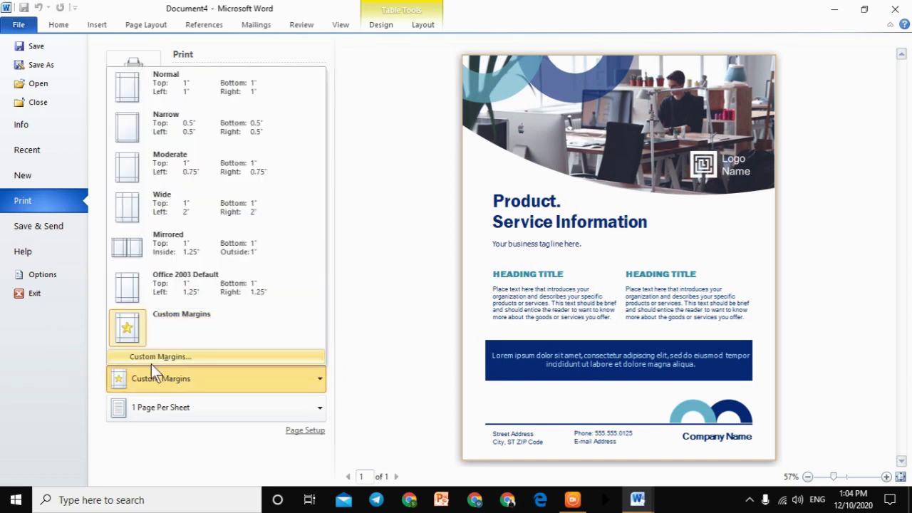
left_click(145, 359)
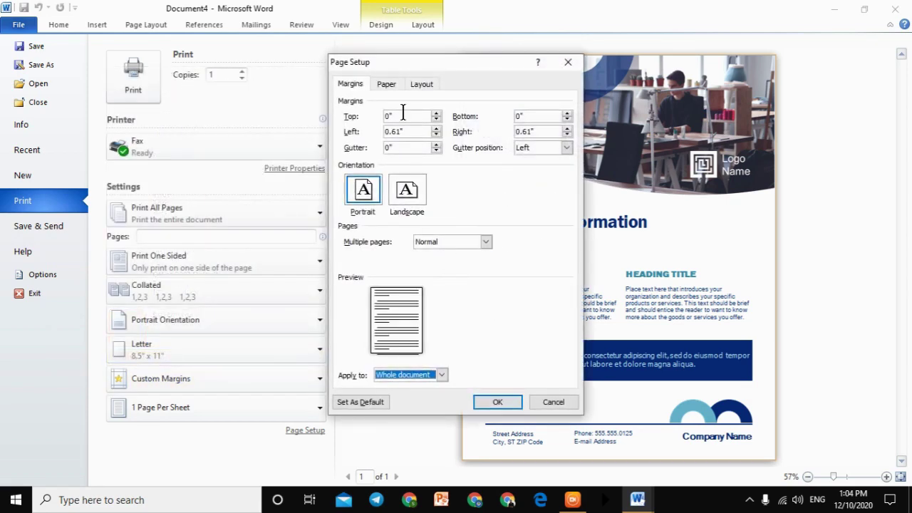
left_click_drag(445, 66, 307, 53)
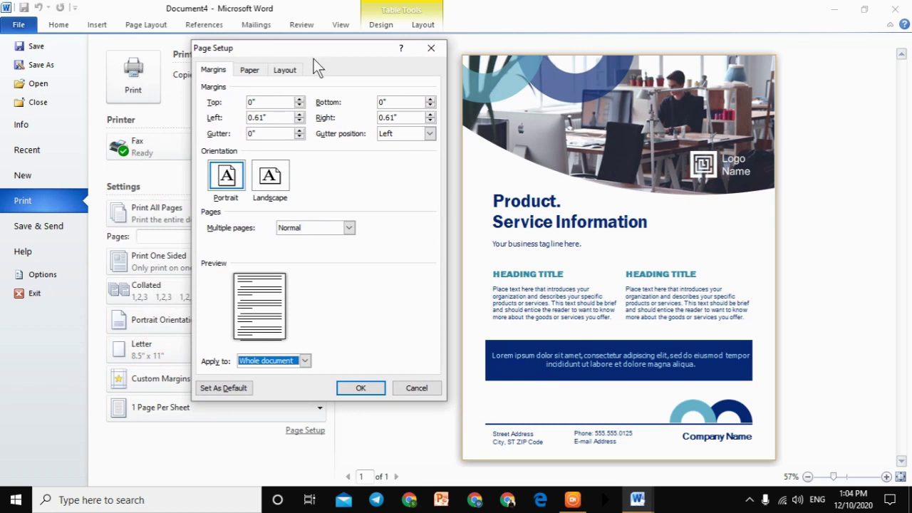
left_click_drag(271, 105, 214, 107)
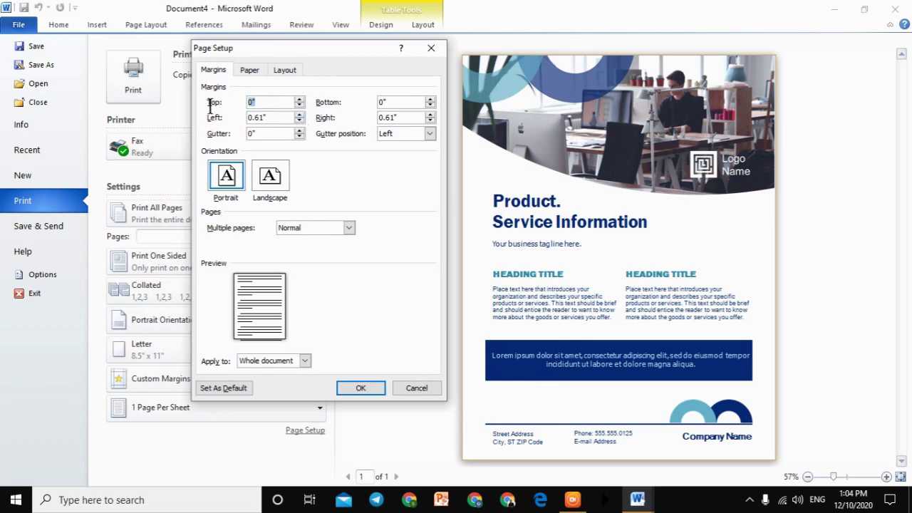
type("12")
key("BackSpace")
key("BackSpace")
type("3")
left_click(338, 388)
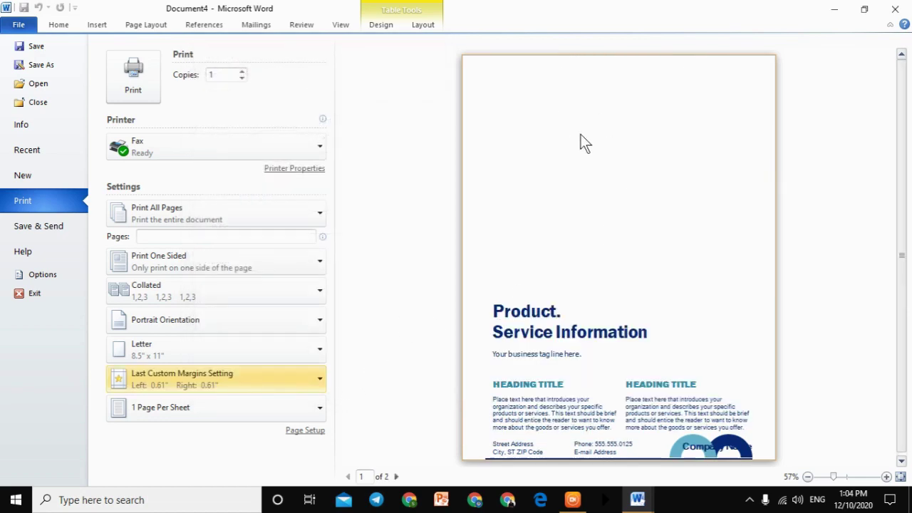
Step: Reopen Custom Margins and step the top margin down to 1.6"
left_click(202, 385)
left_click(180, 354)
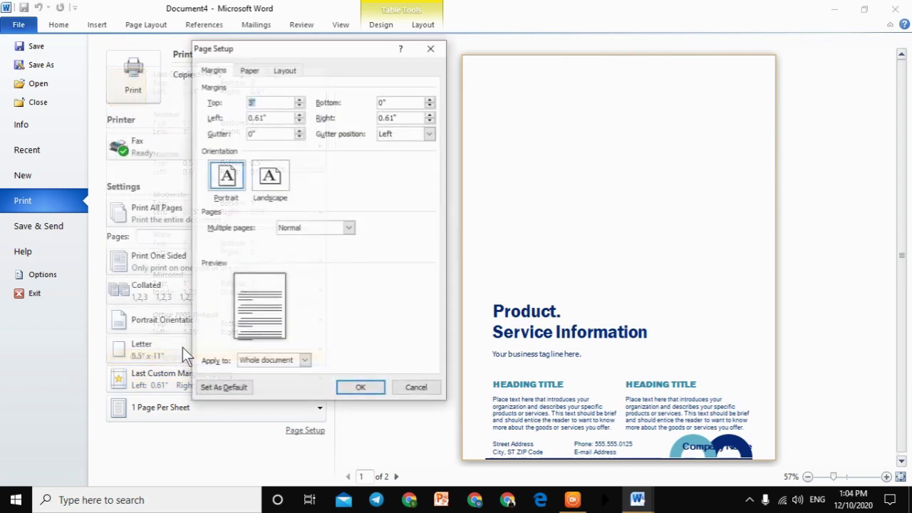
left_click(299, 107)
left_click(298, 106)
left_click(299, 106)
left_click(298, 107)
left_click(298, 106)
left_click(298, 106)
left_click(298, 106)
left_click(299, 106)
left_click(299, 106)
left_click(299, 106)
left_click(299, 106)
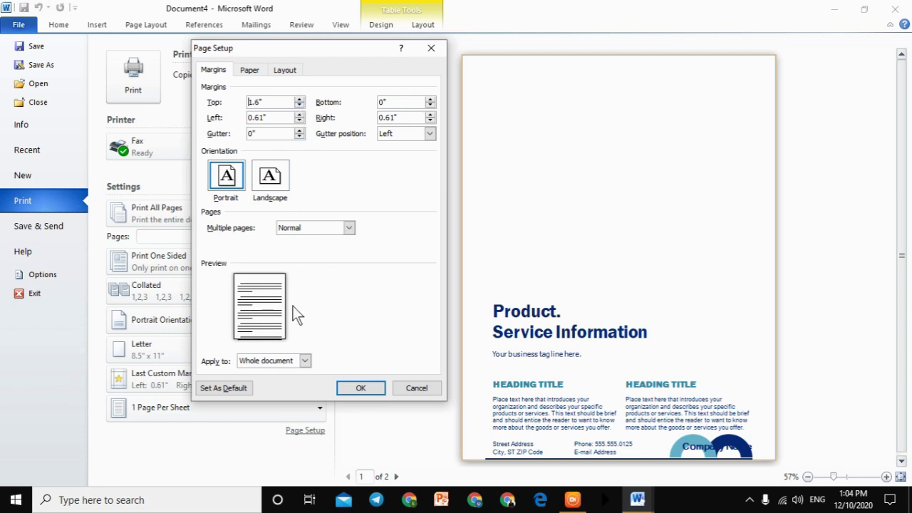
left_click_drag(229, 267, 302, 353)
left_click_drag(211, 320, 233, 294)
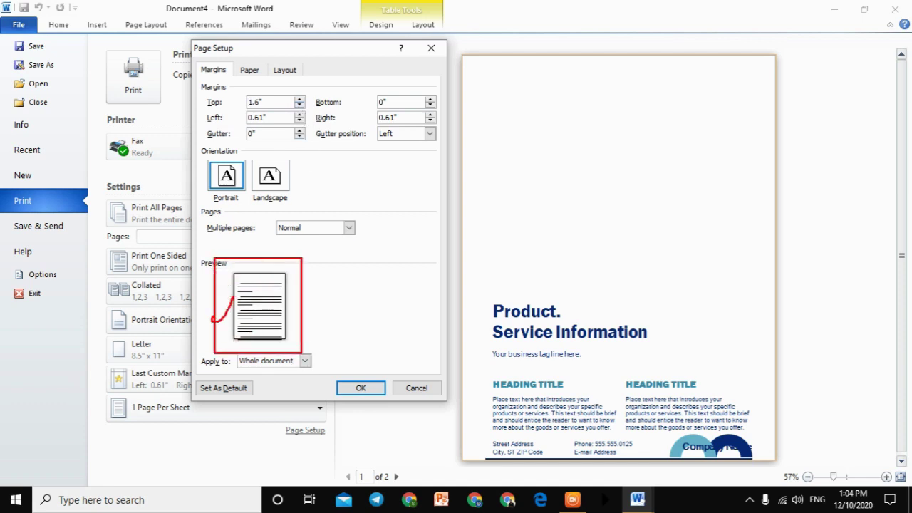
key("Escape")
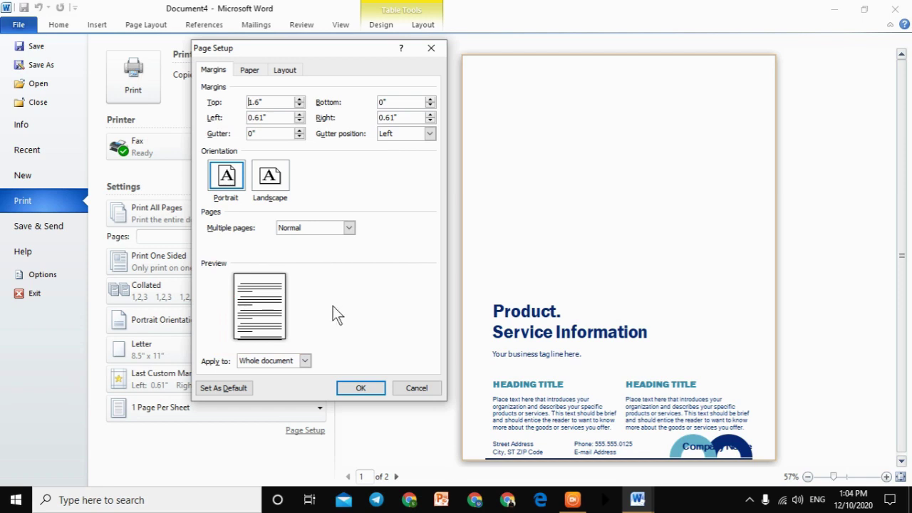
Step: Keep the margins applied to the whole document and enter a 3" bottom margin
left_click(305, 361)
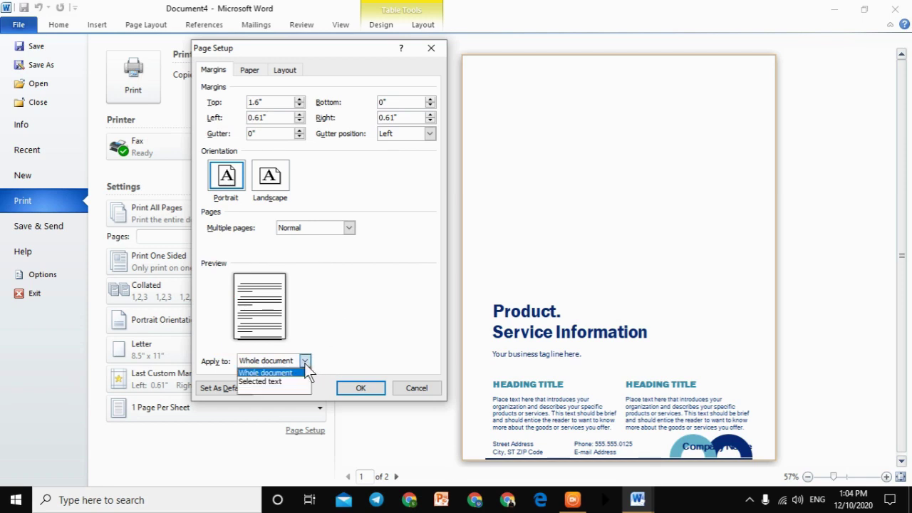
left_click(355, 309)
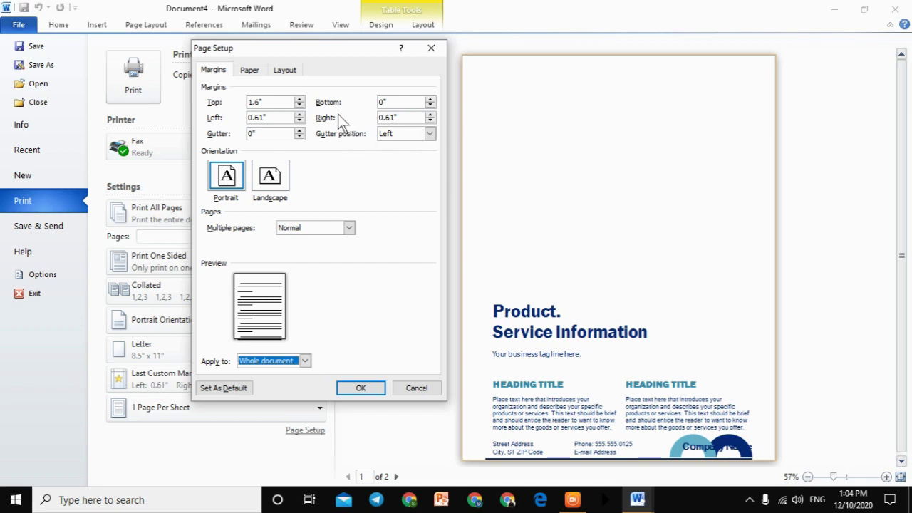
left_click(398, 102)
left_click_drag(399, 101, 346, 118)
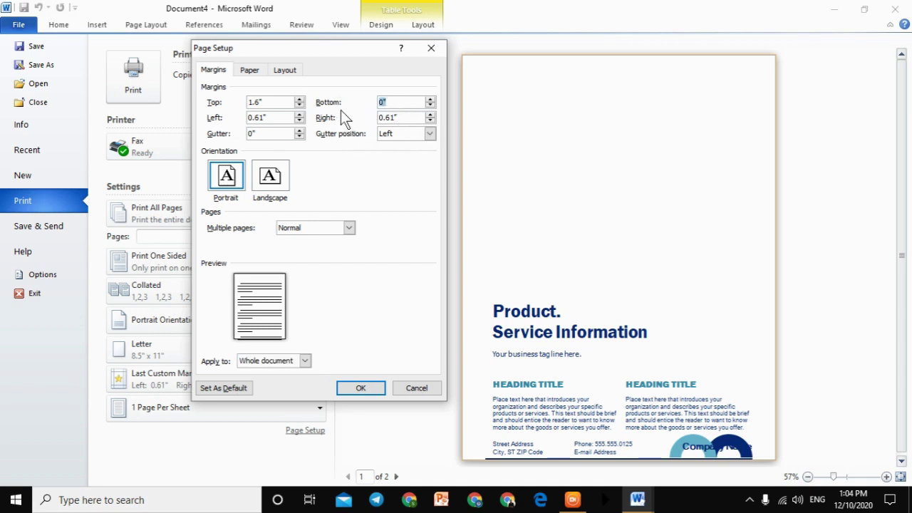
type("3")
Step: Apply the 1.6" top and 3" bottom margins, then reopen Custom Margins from the margin presets
left_click(361, 389)
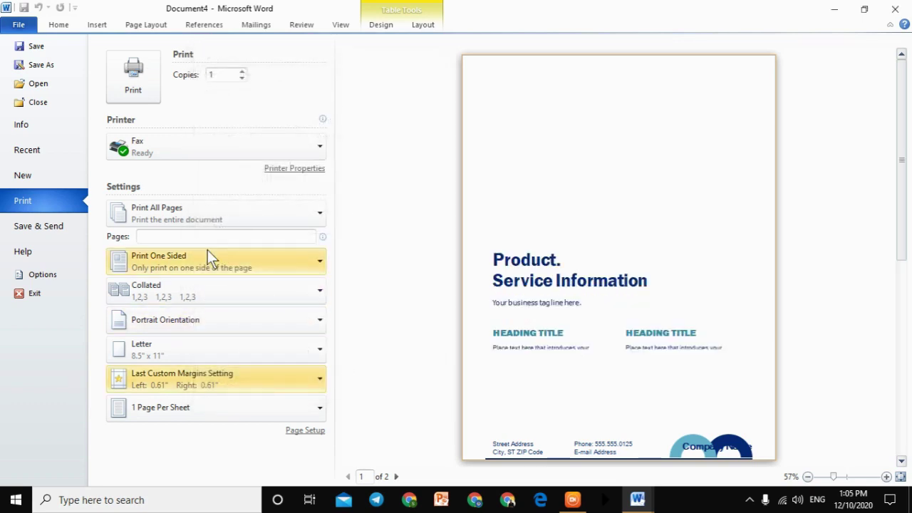
left_click(219, 396)
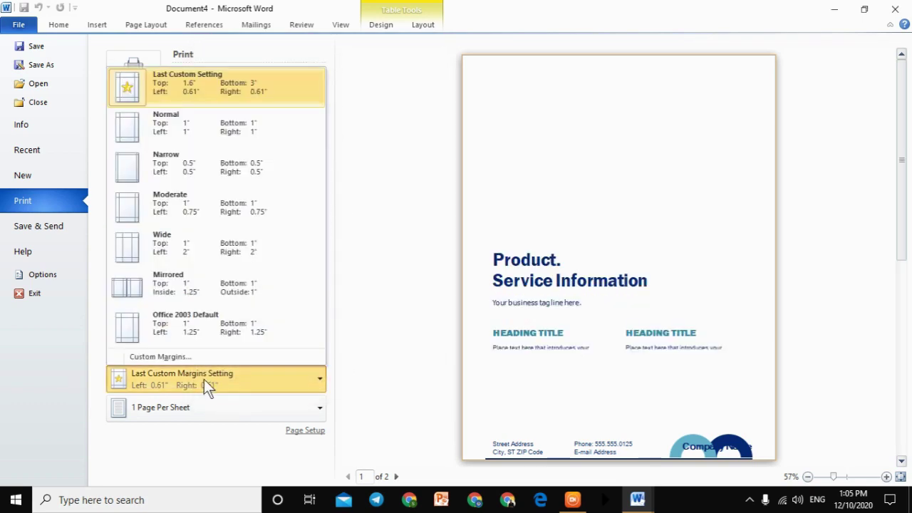
left_click(174, 358)
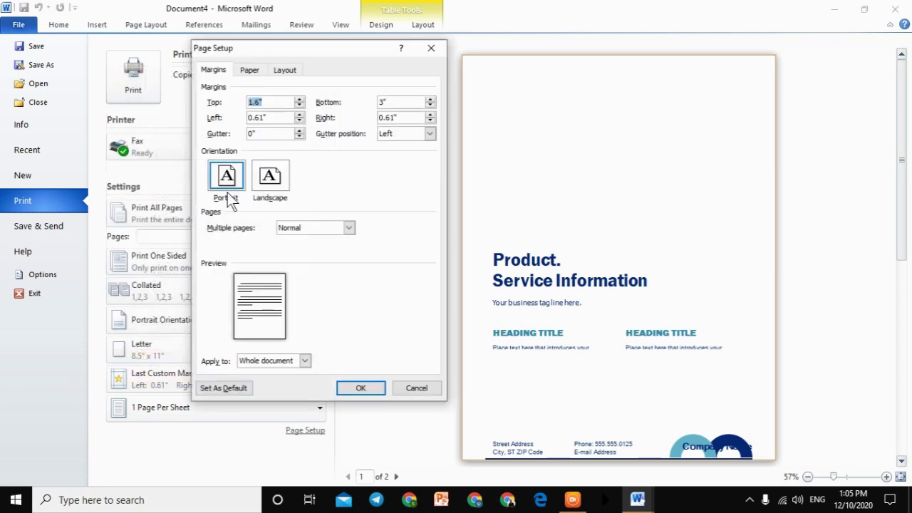
Step: Review the Paper size choices and Layout settings, then close Page Setup without further changes
left_click(250, 70)
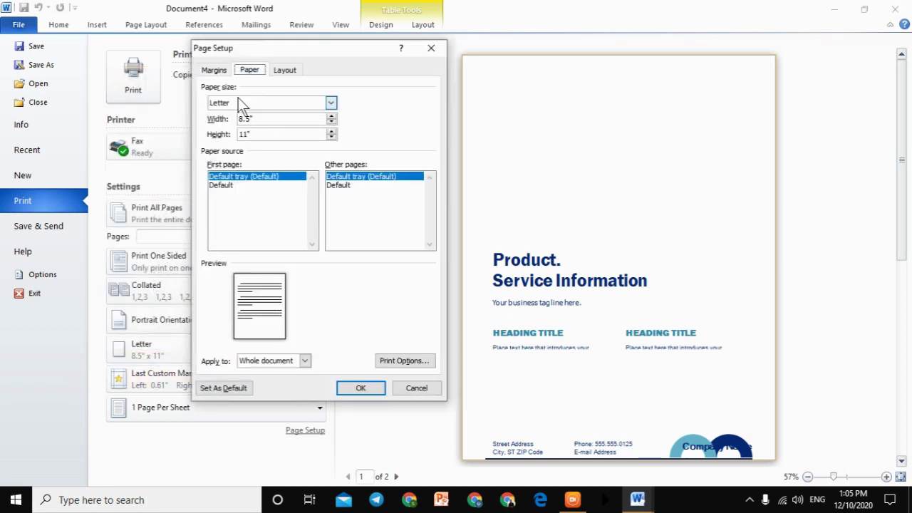
left_click(245, 103)
scroll(245, 144, "down", 3)
left_click(285, 70)
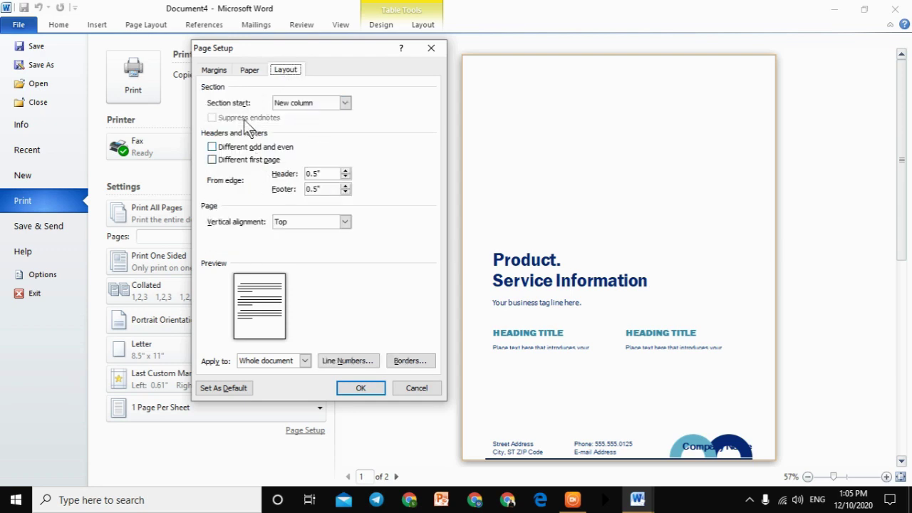
left_click(213, 71)
left_click(433, 48)
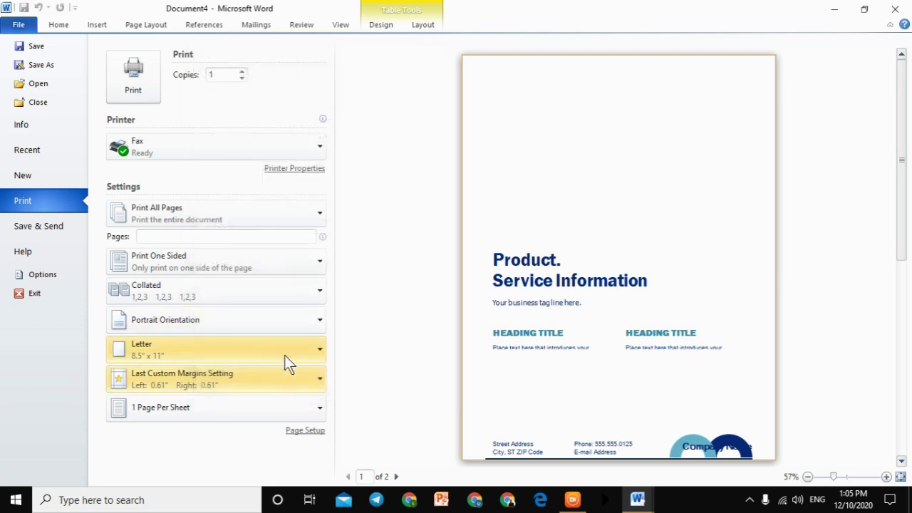
left_click(220, 417)
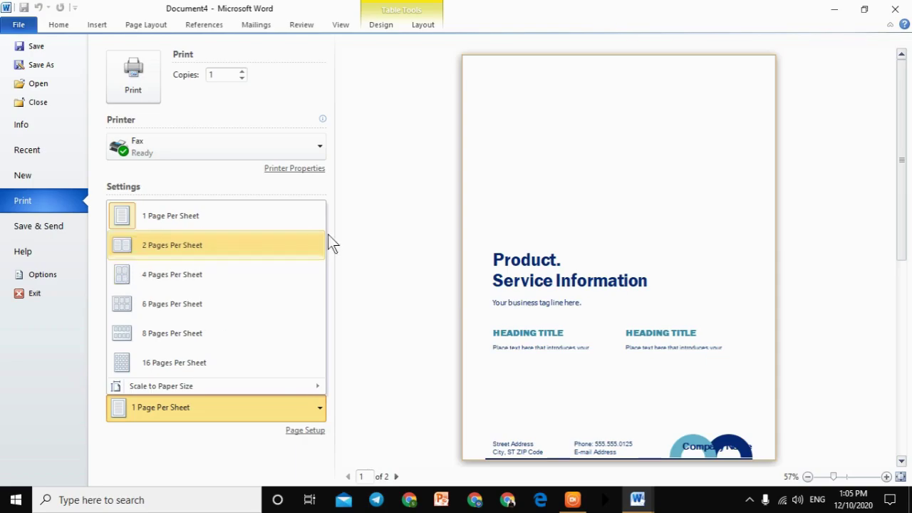
left_click(384, 191)
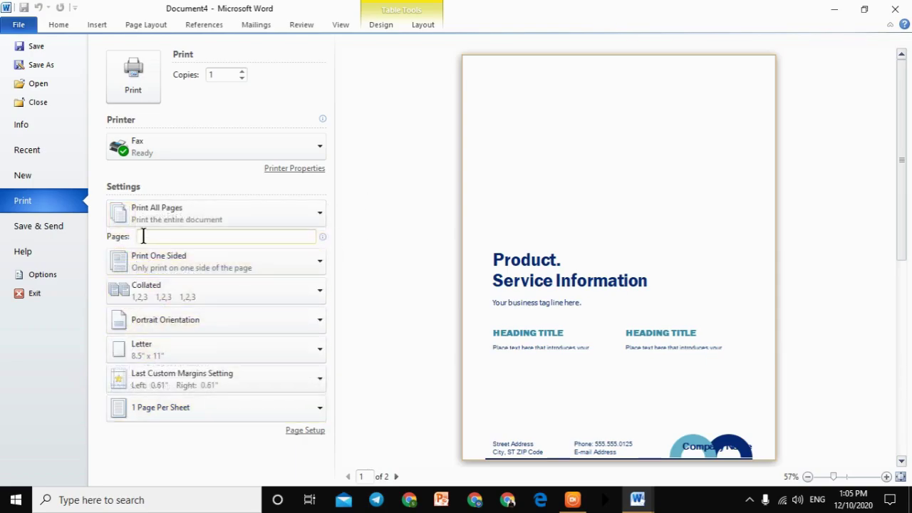